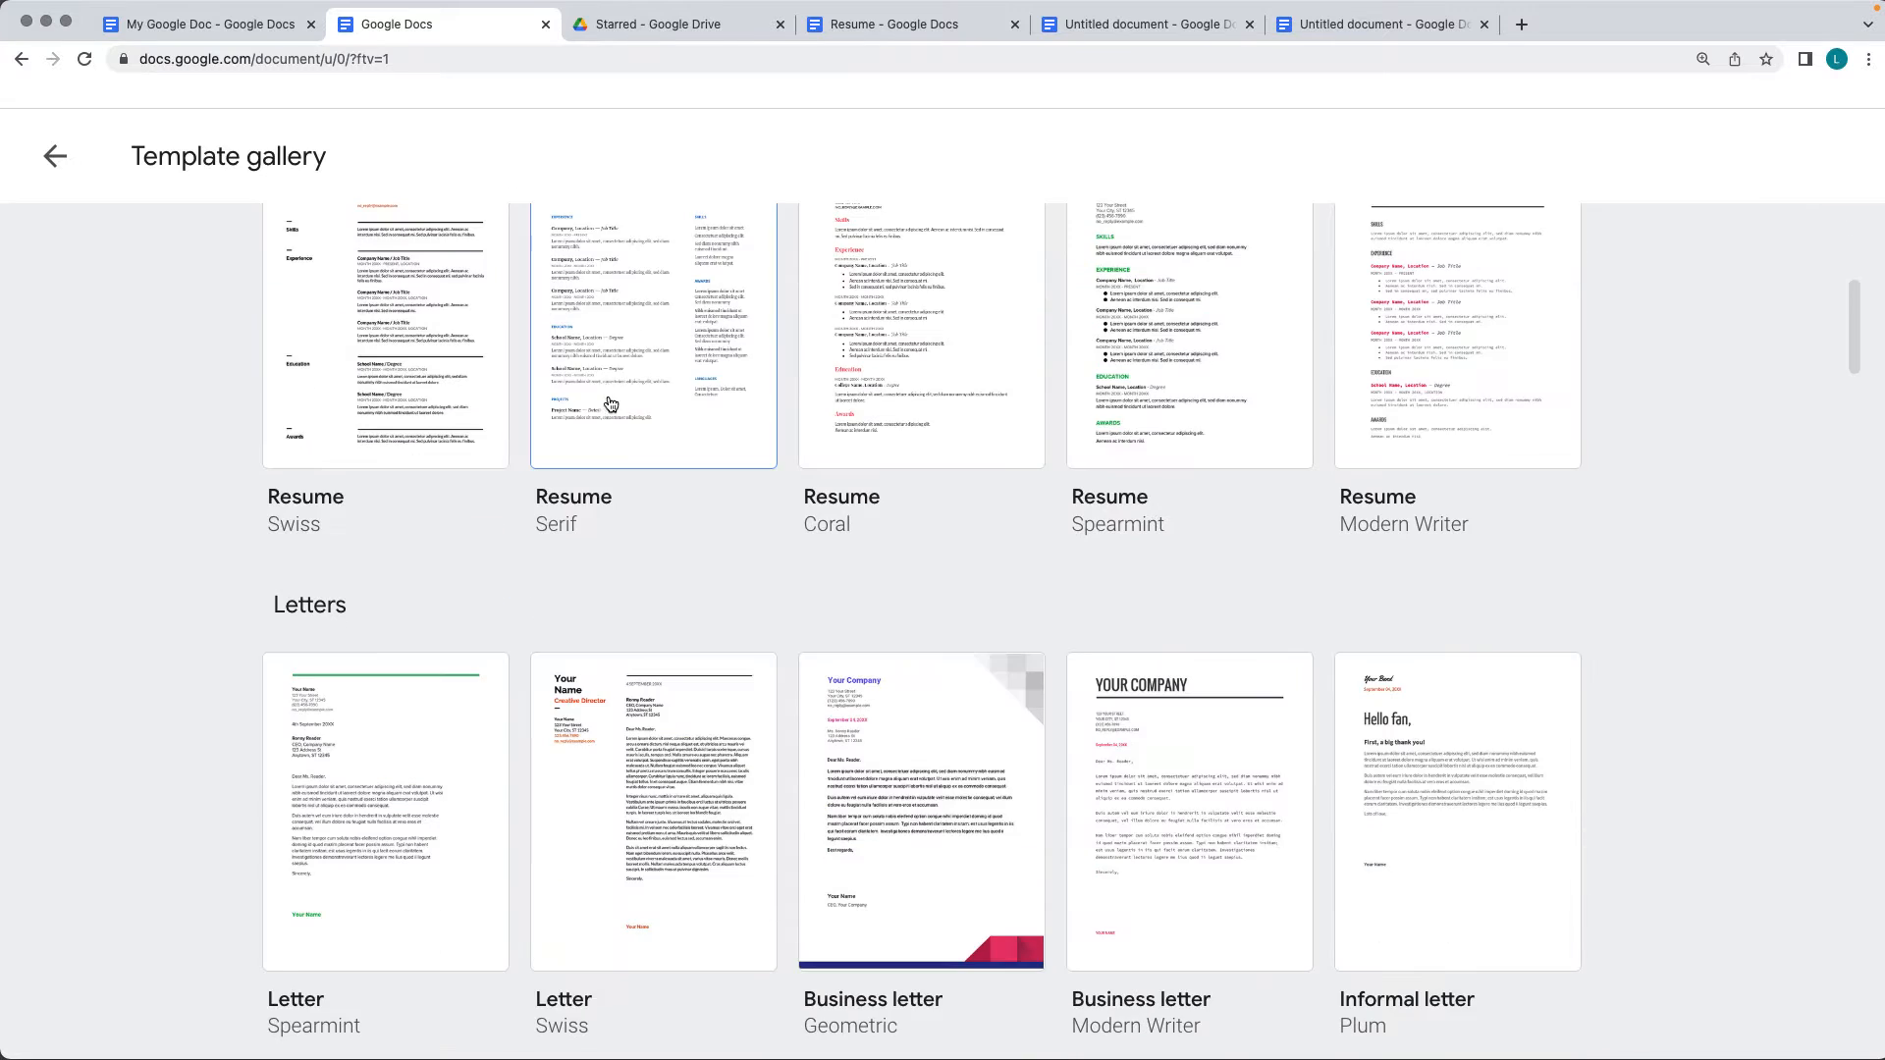
Load the Google Docs home page at docs.google.com.
left_click(862, 30)
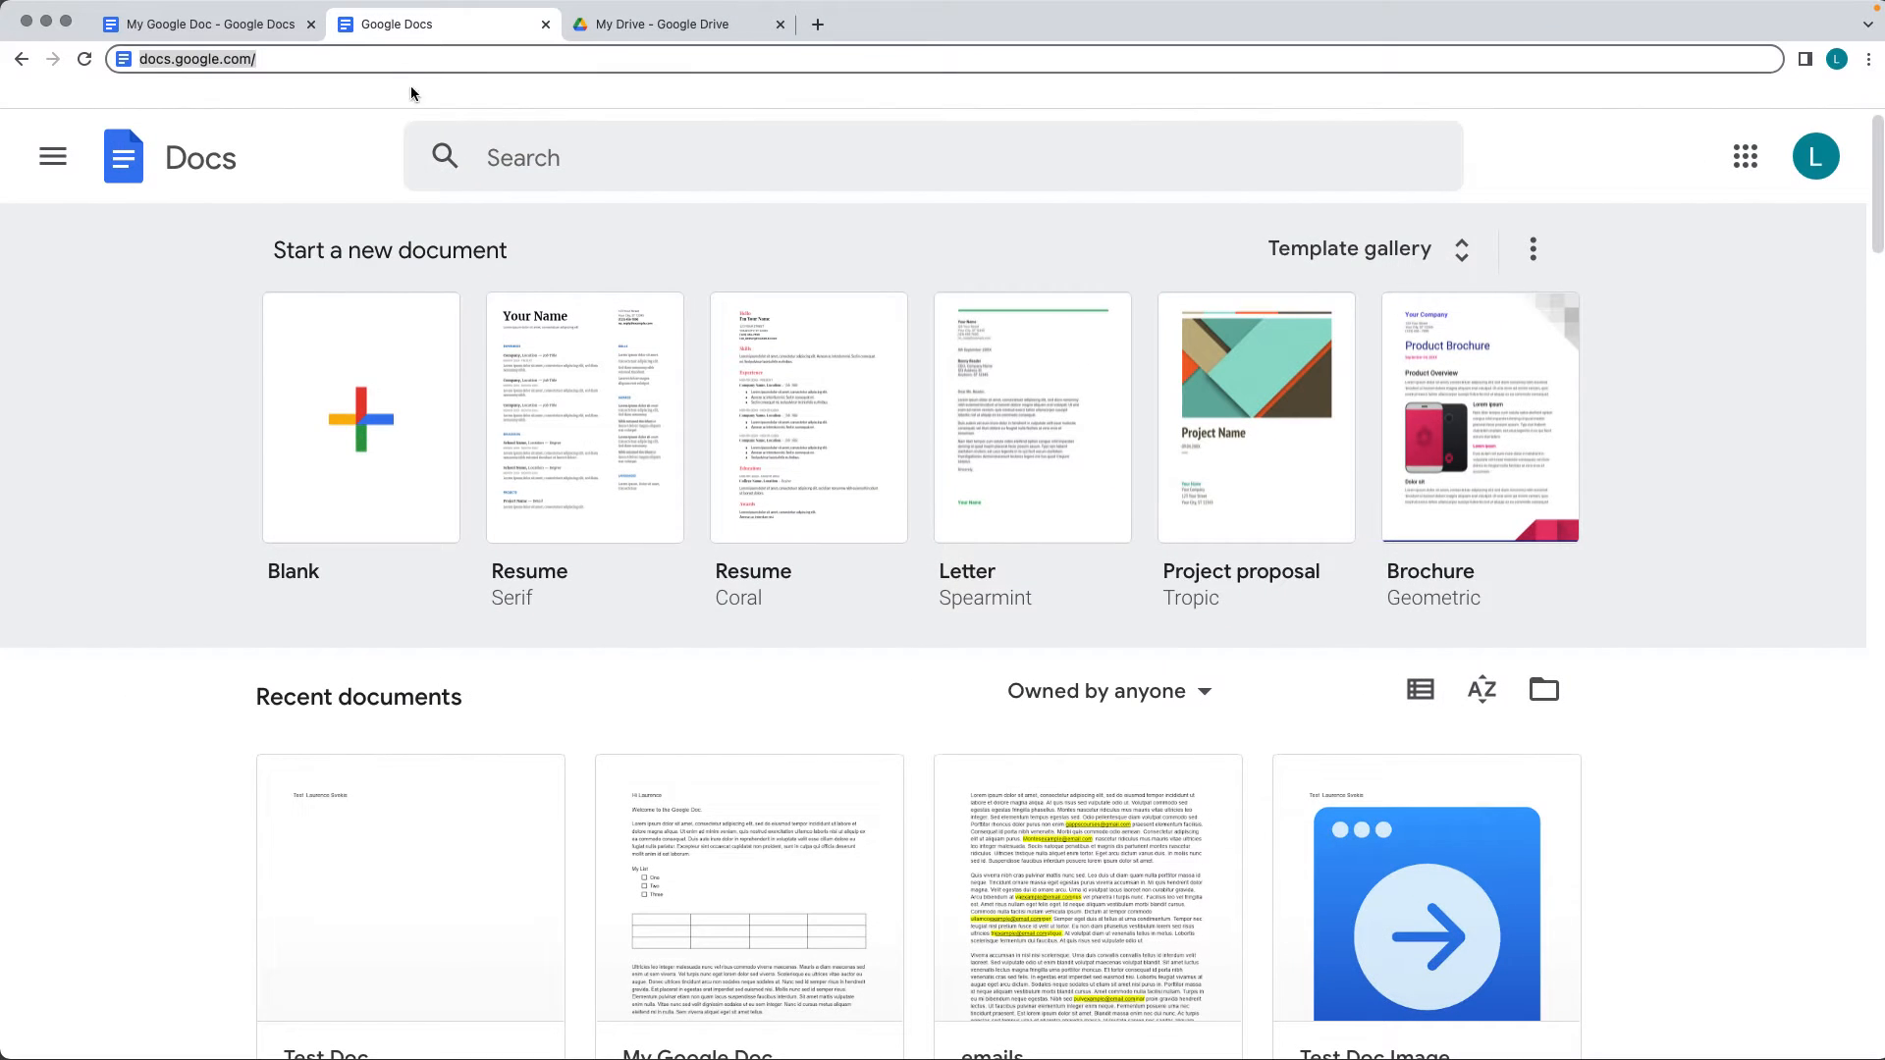
left_click(411, 56)
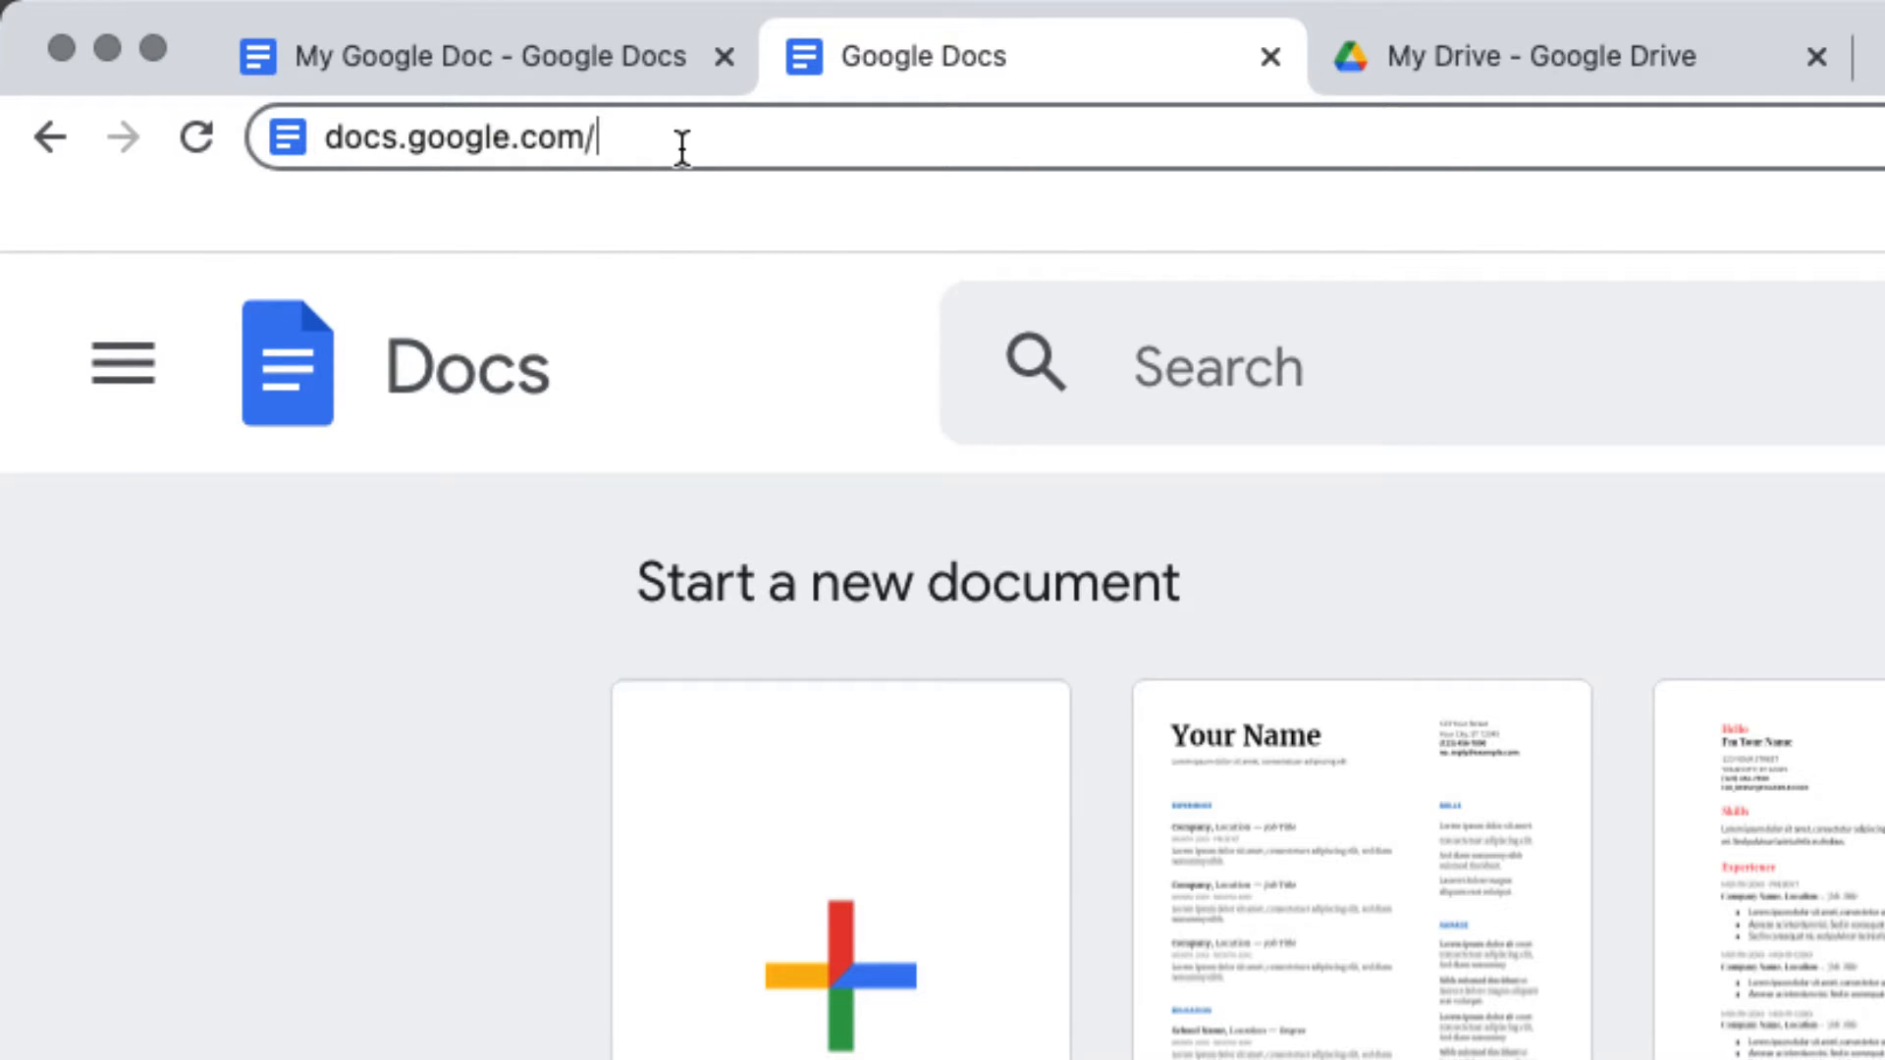
key("Return")
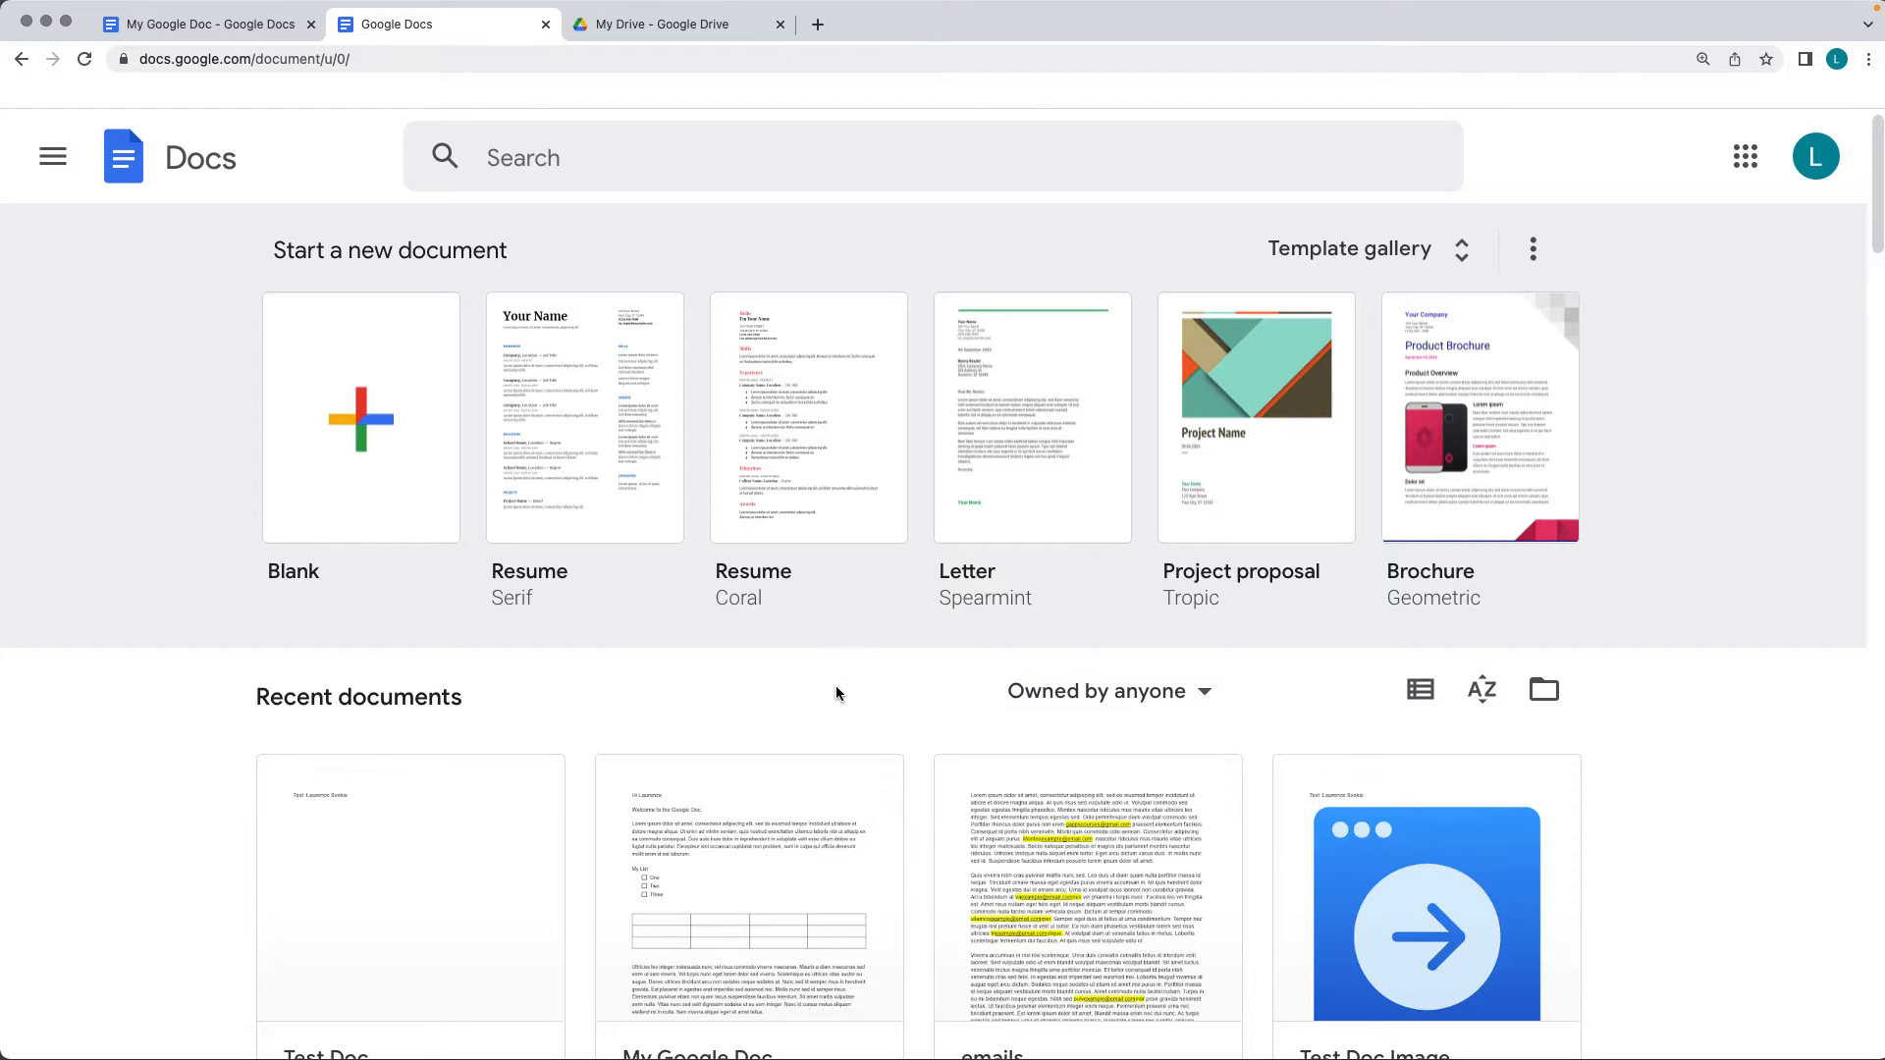
Switch to Google Drive and create a new blank Google Docs document from My Drive.
left_click(650, 30)
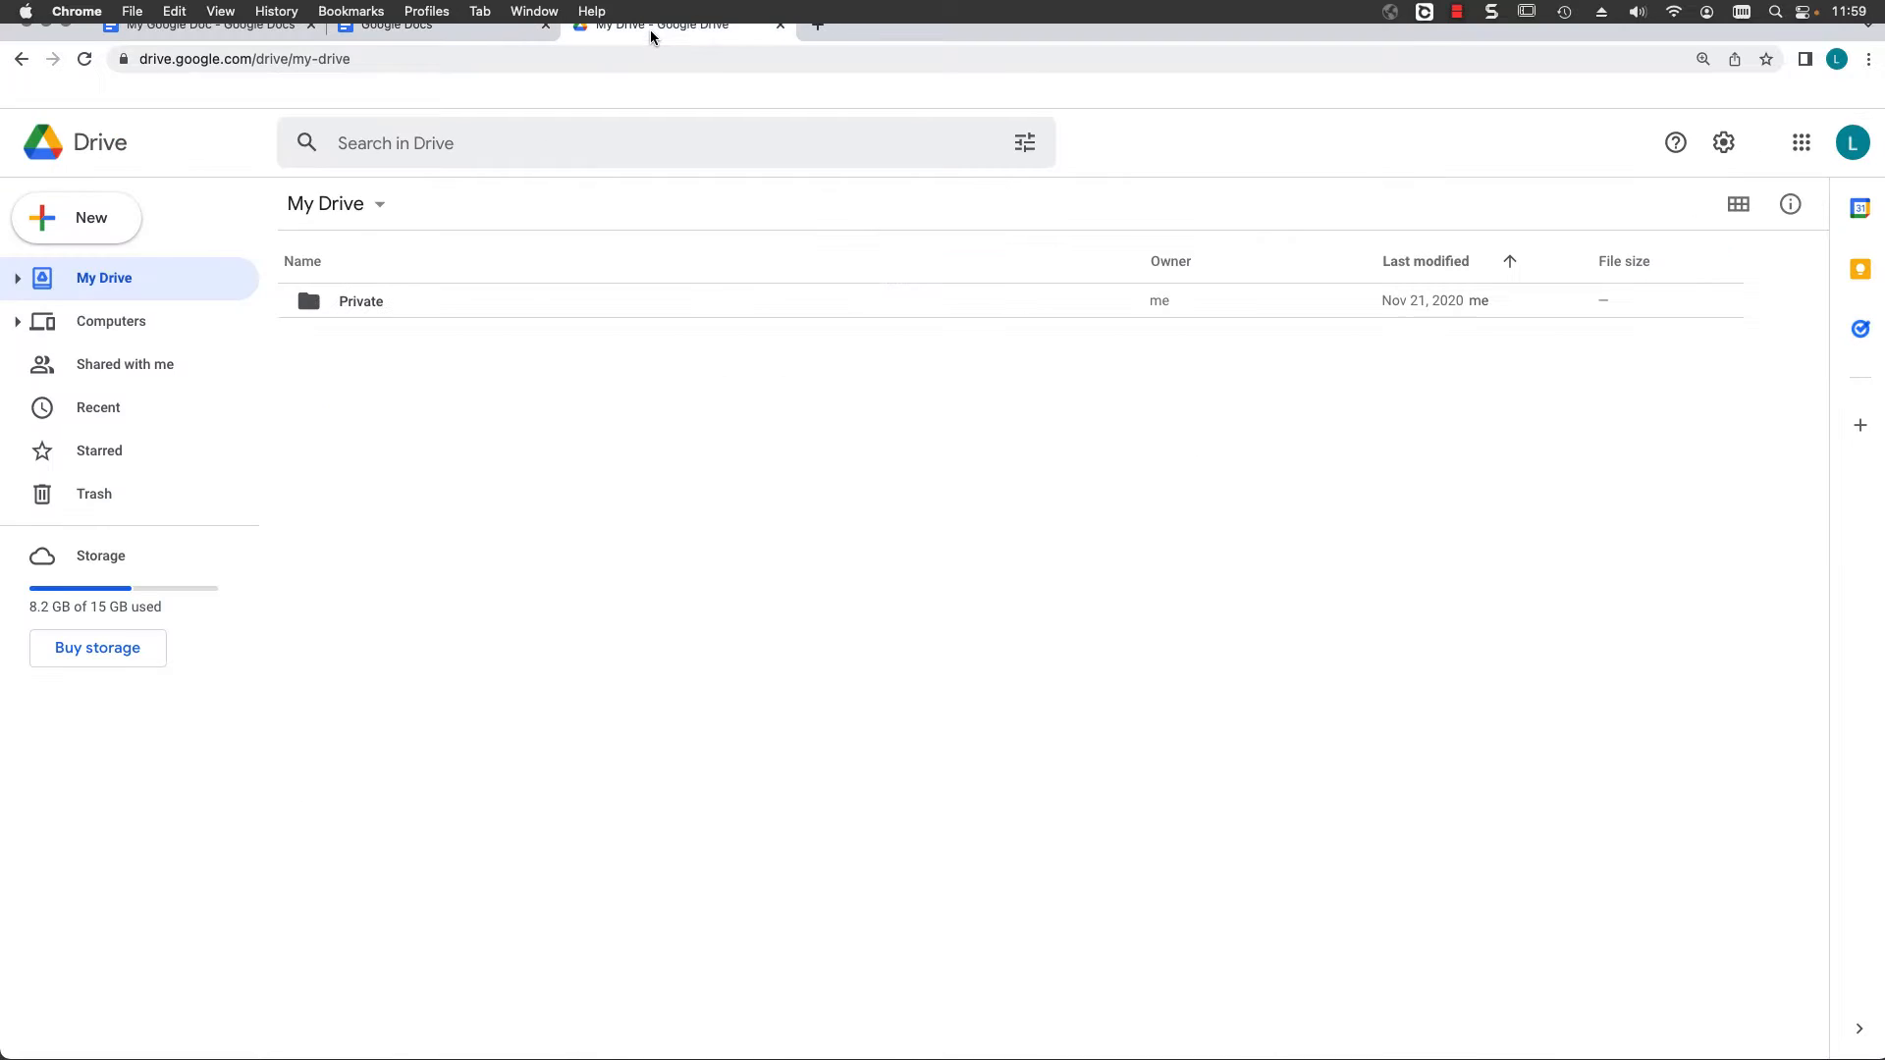
left_click(88, 214)
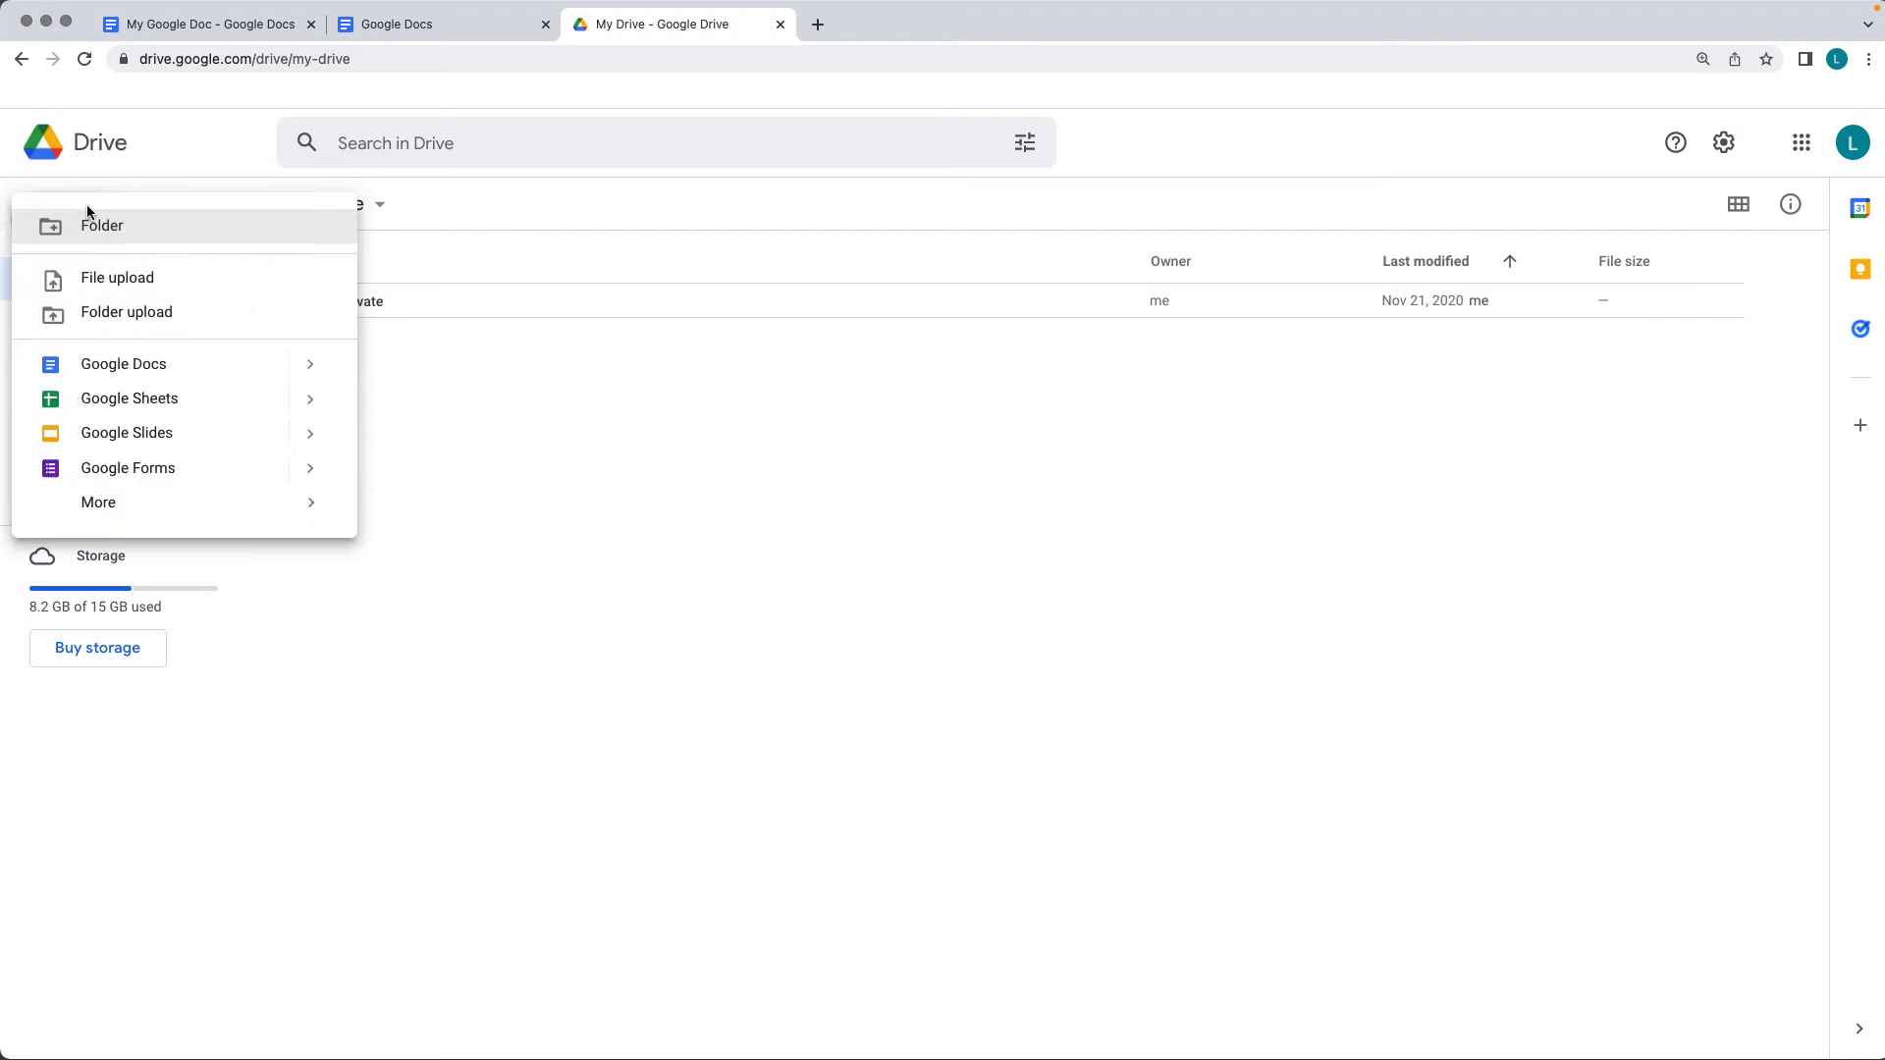
left_click(126, 365)
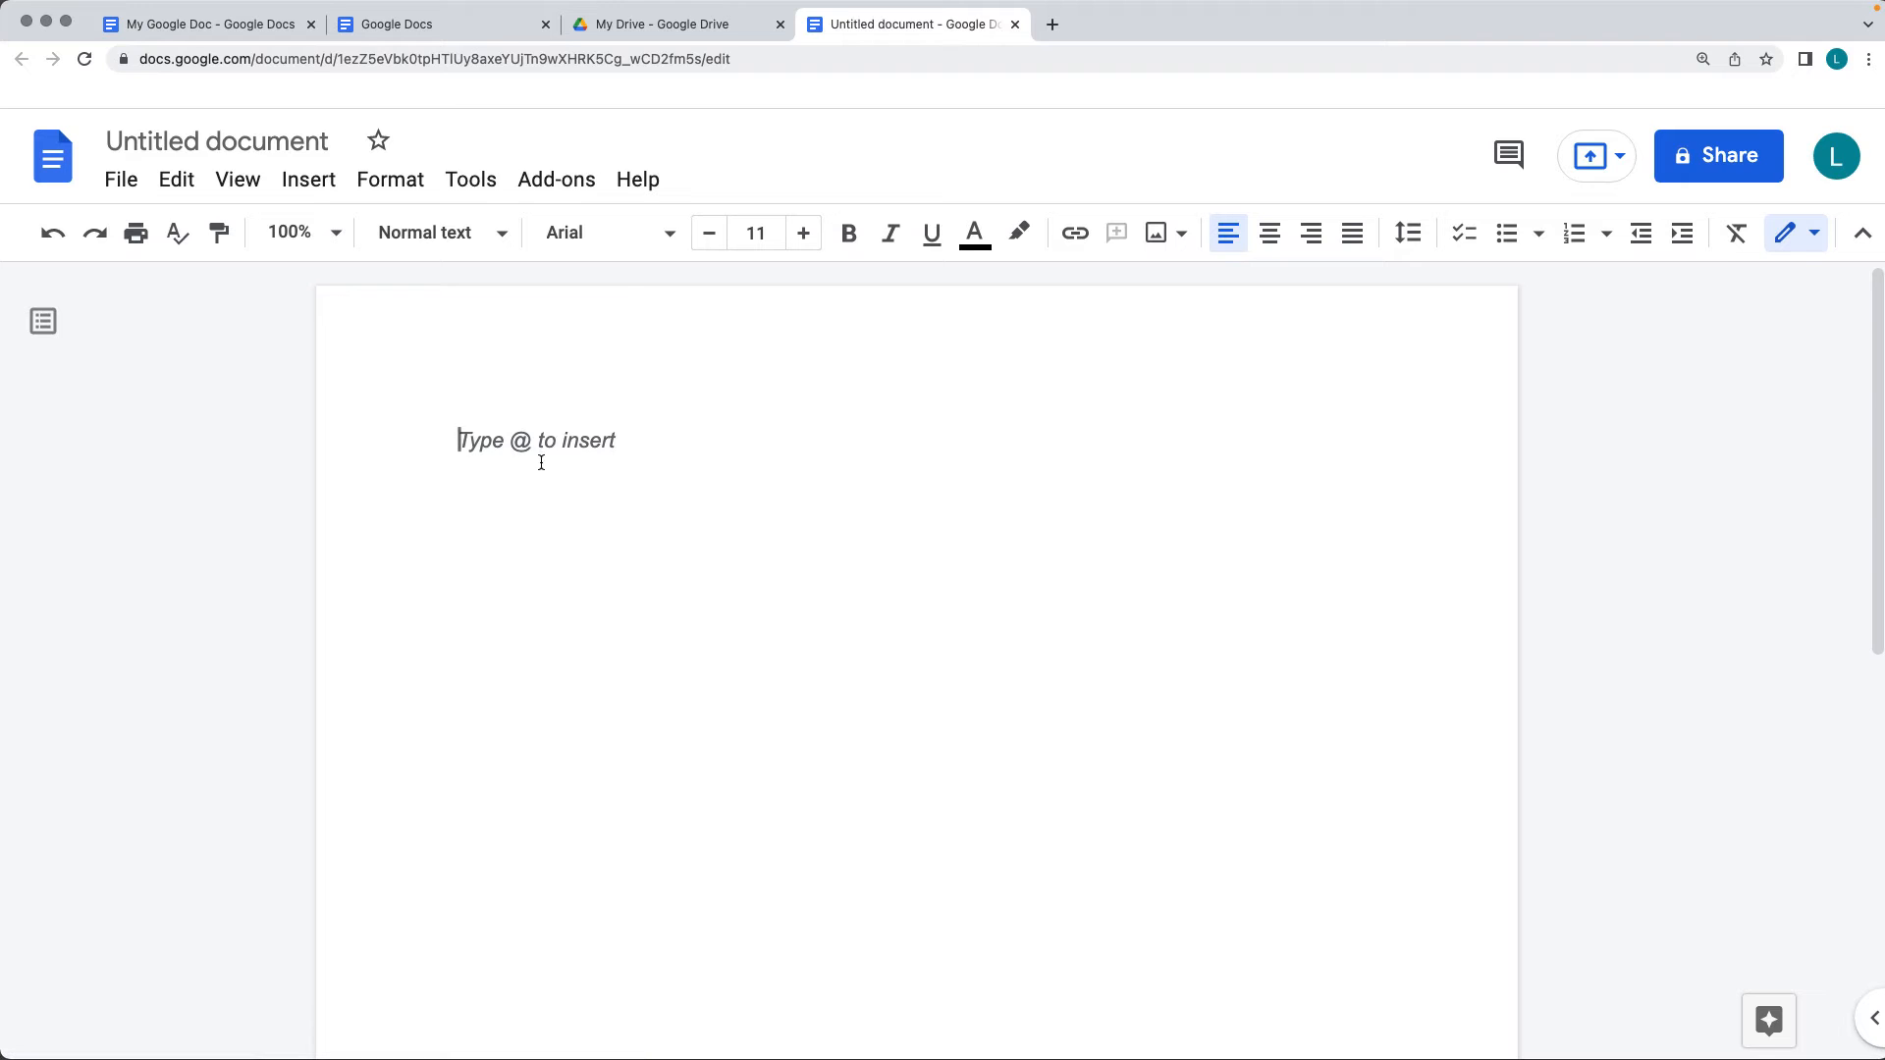
Create another blank document from within the open untitled document.
left_click(120, 180)
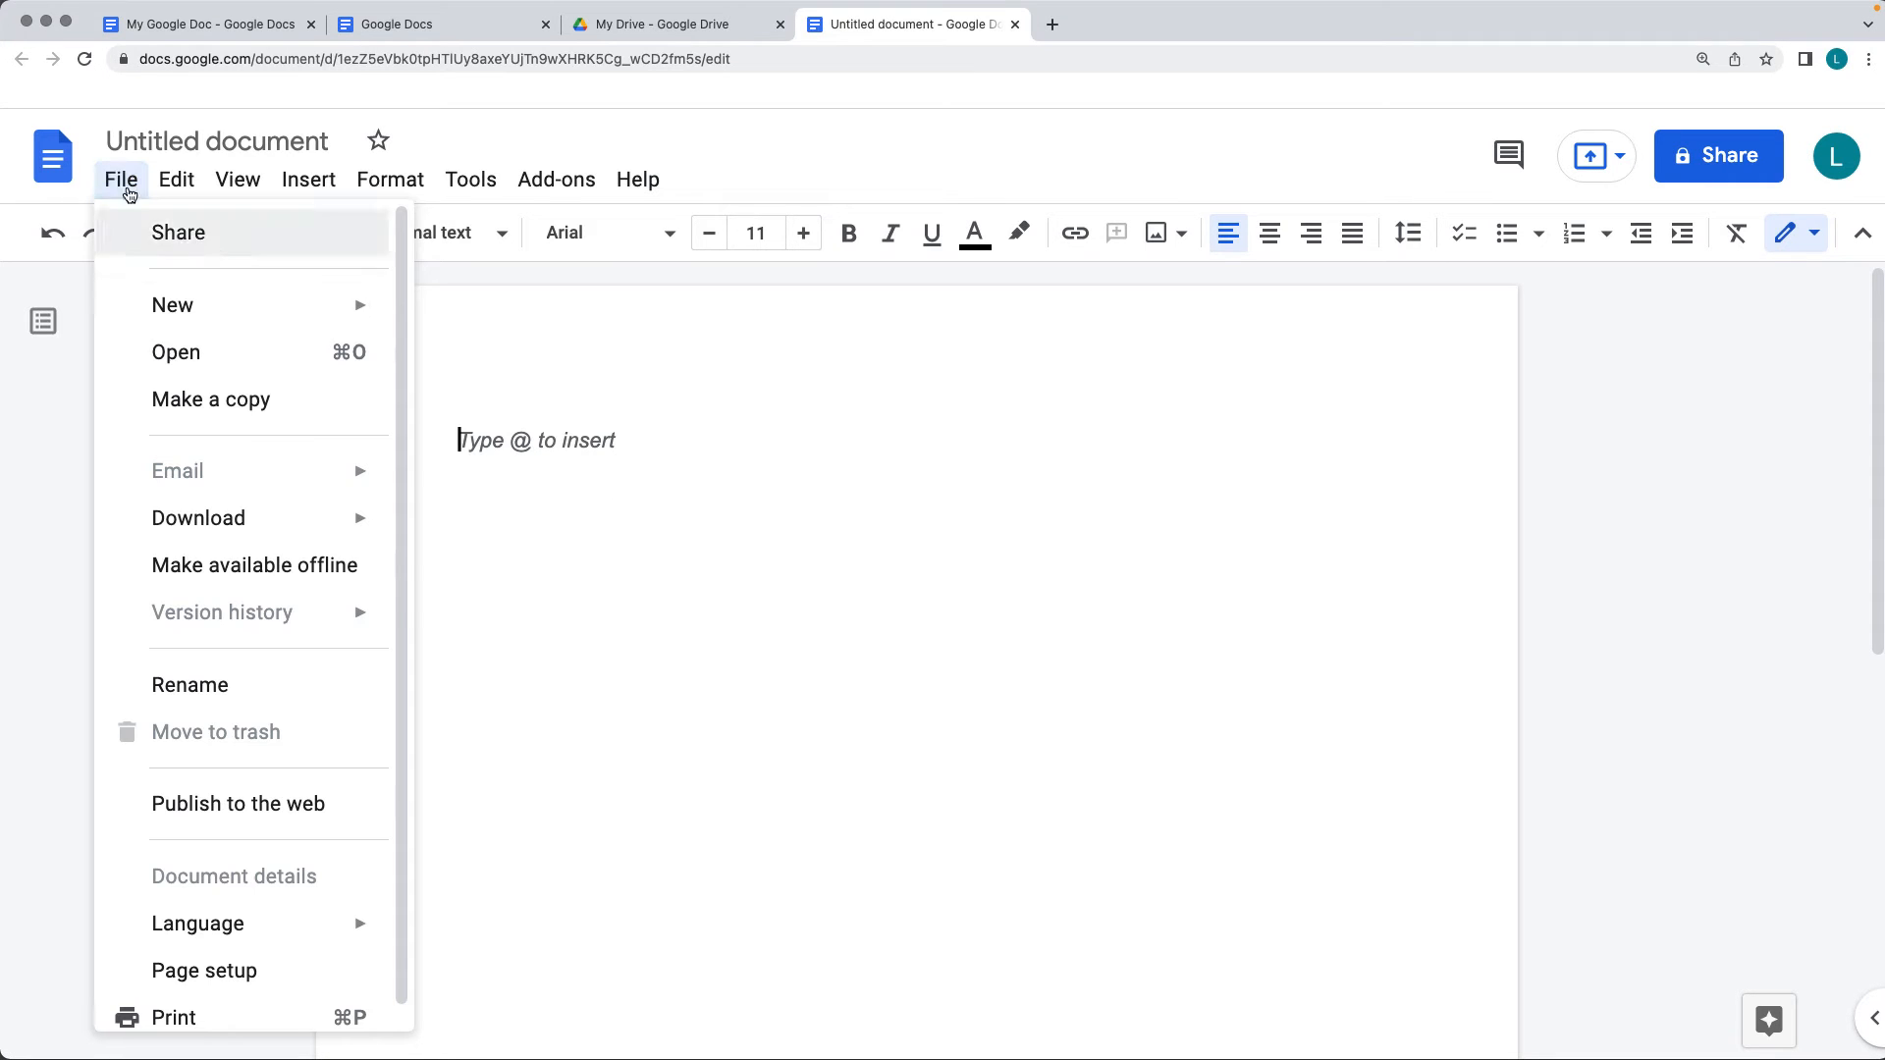
mouse_move(215, 314)
left_click(481, 315)
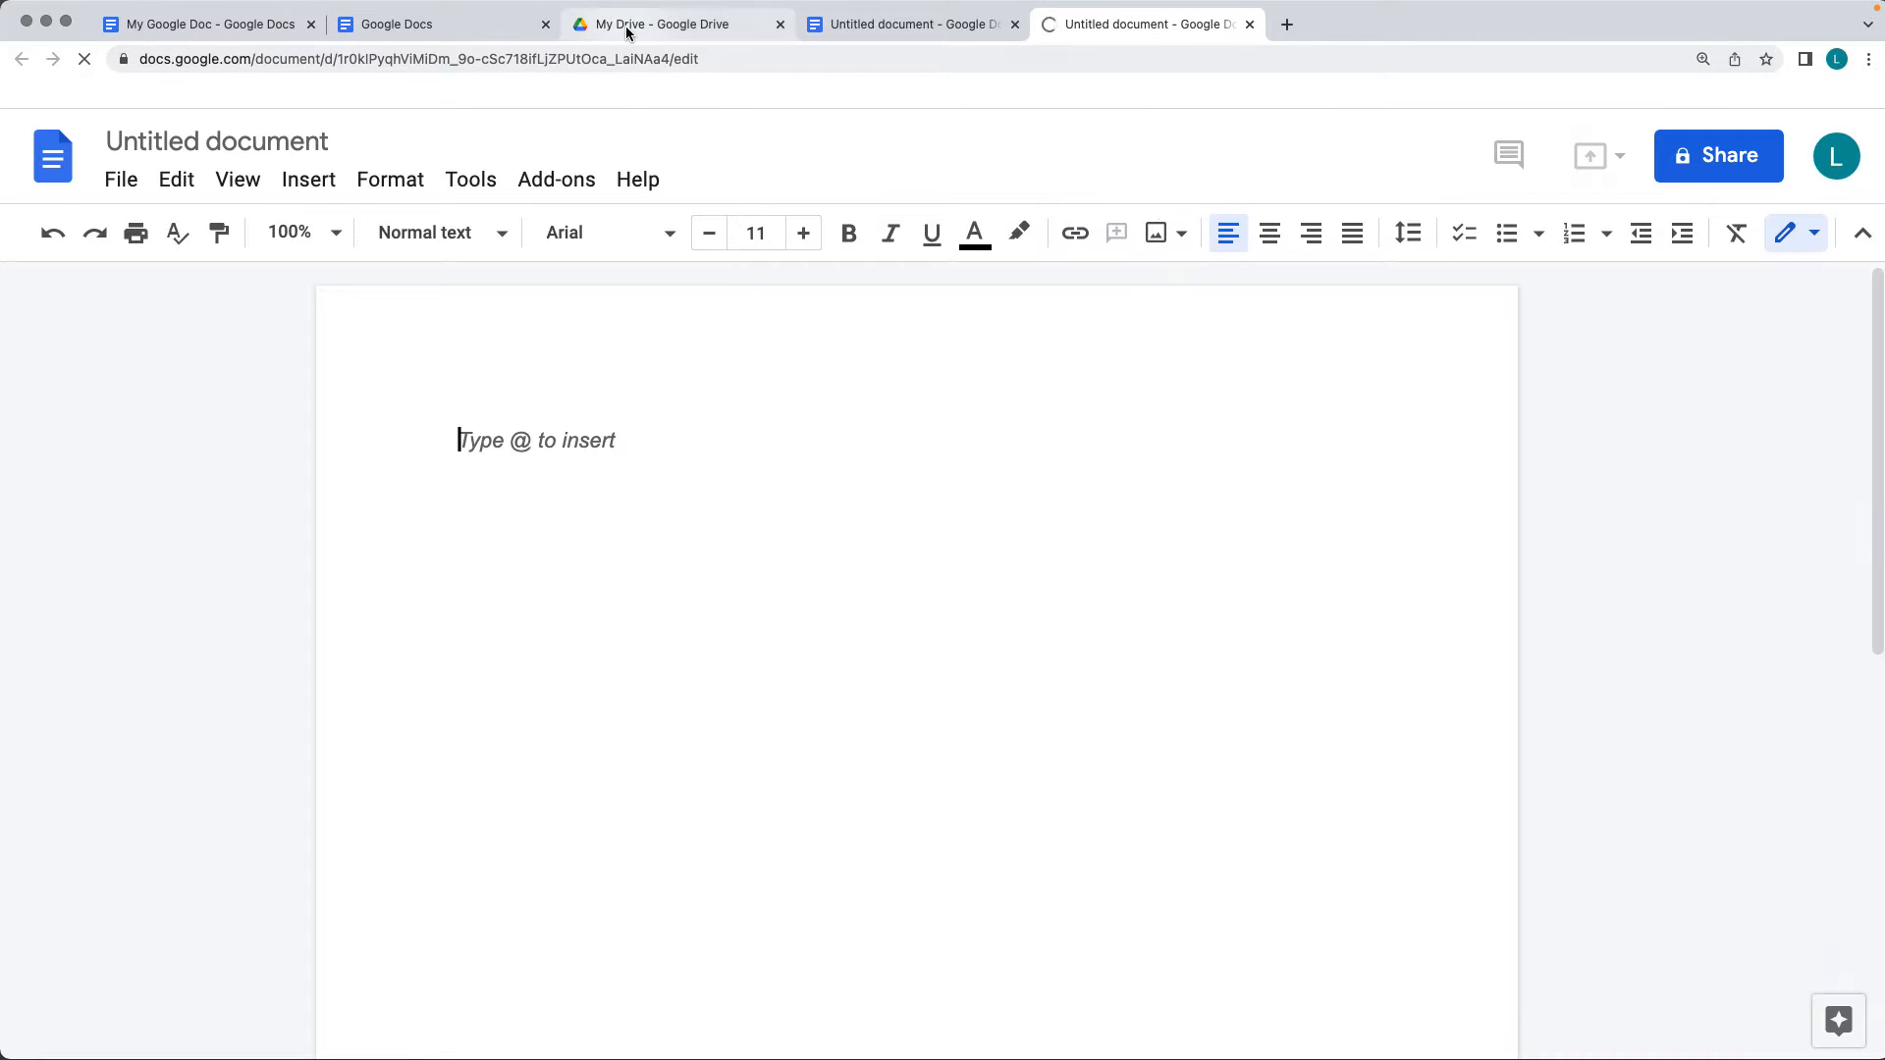
Return to Google Drive and open Docs from the list of Google apps.
left_click(664, 23)
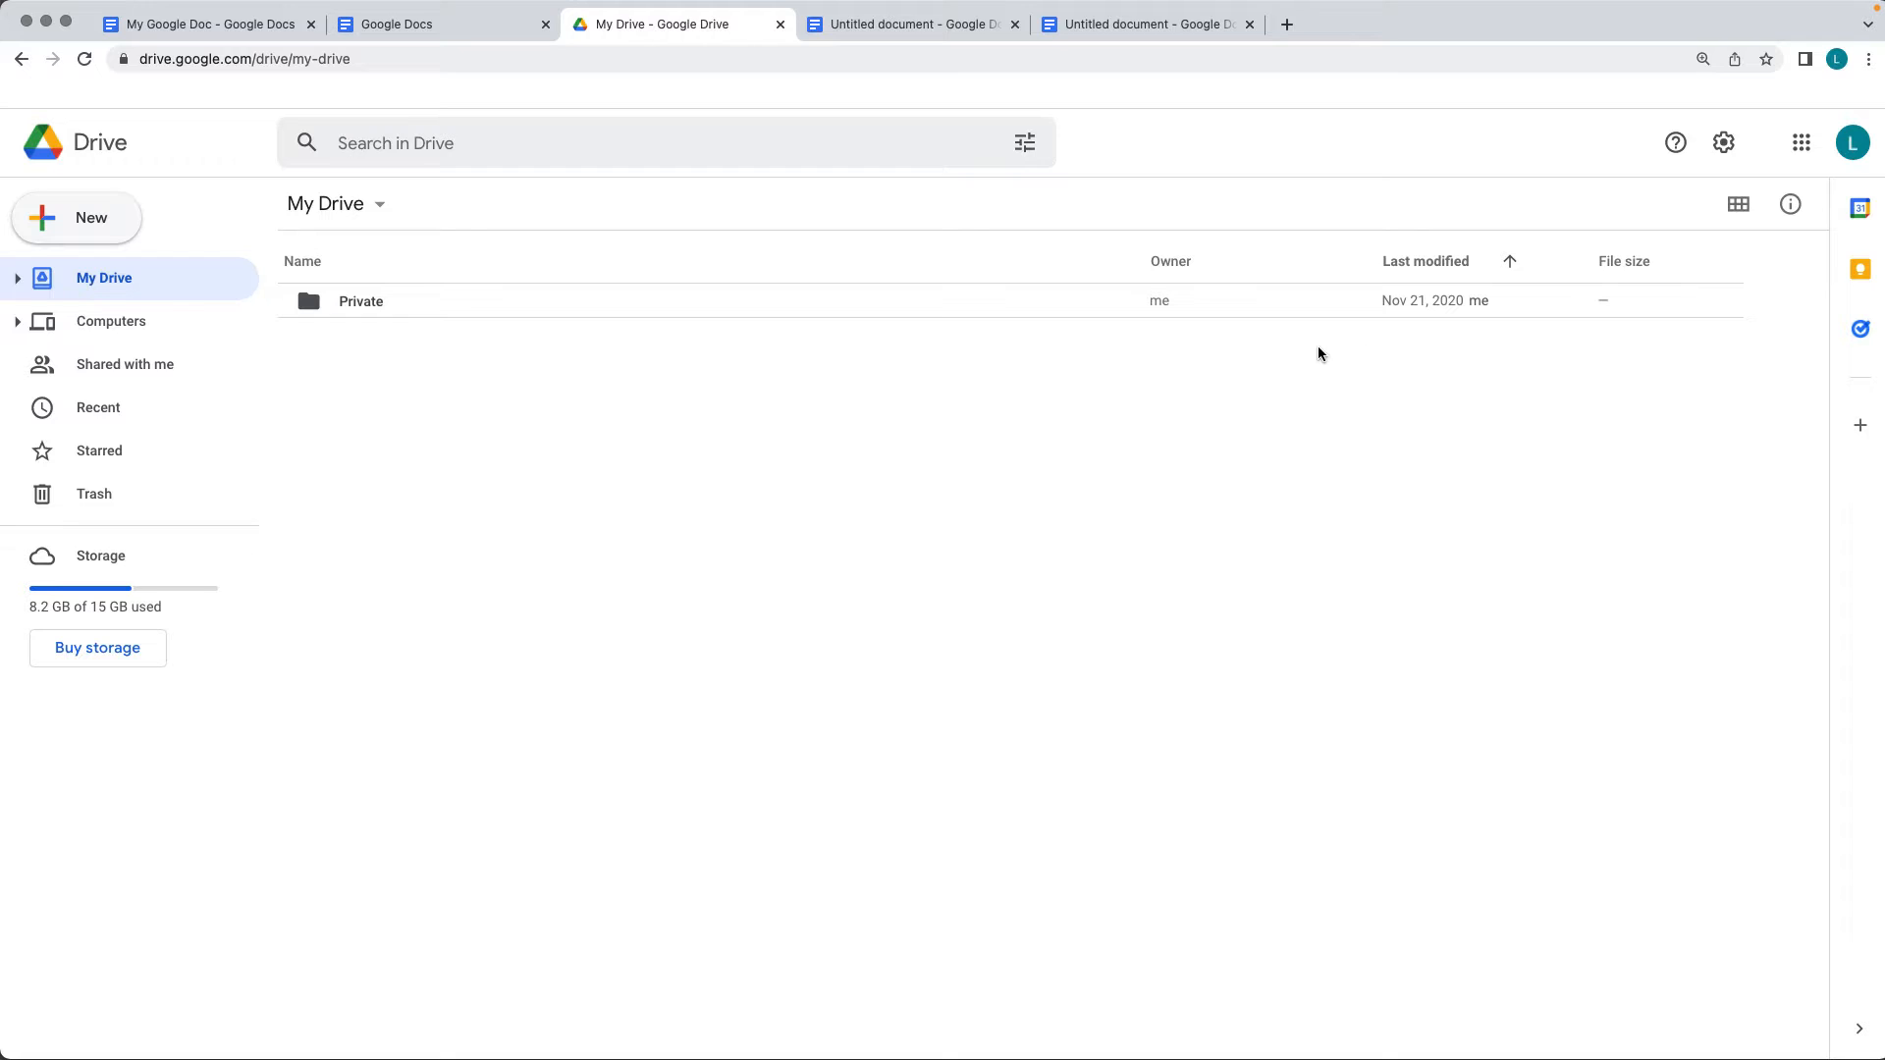
left_click(1800, 145)
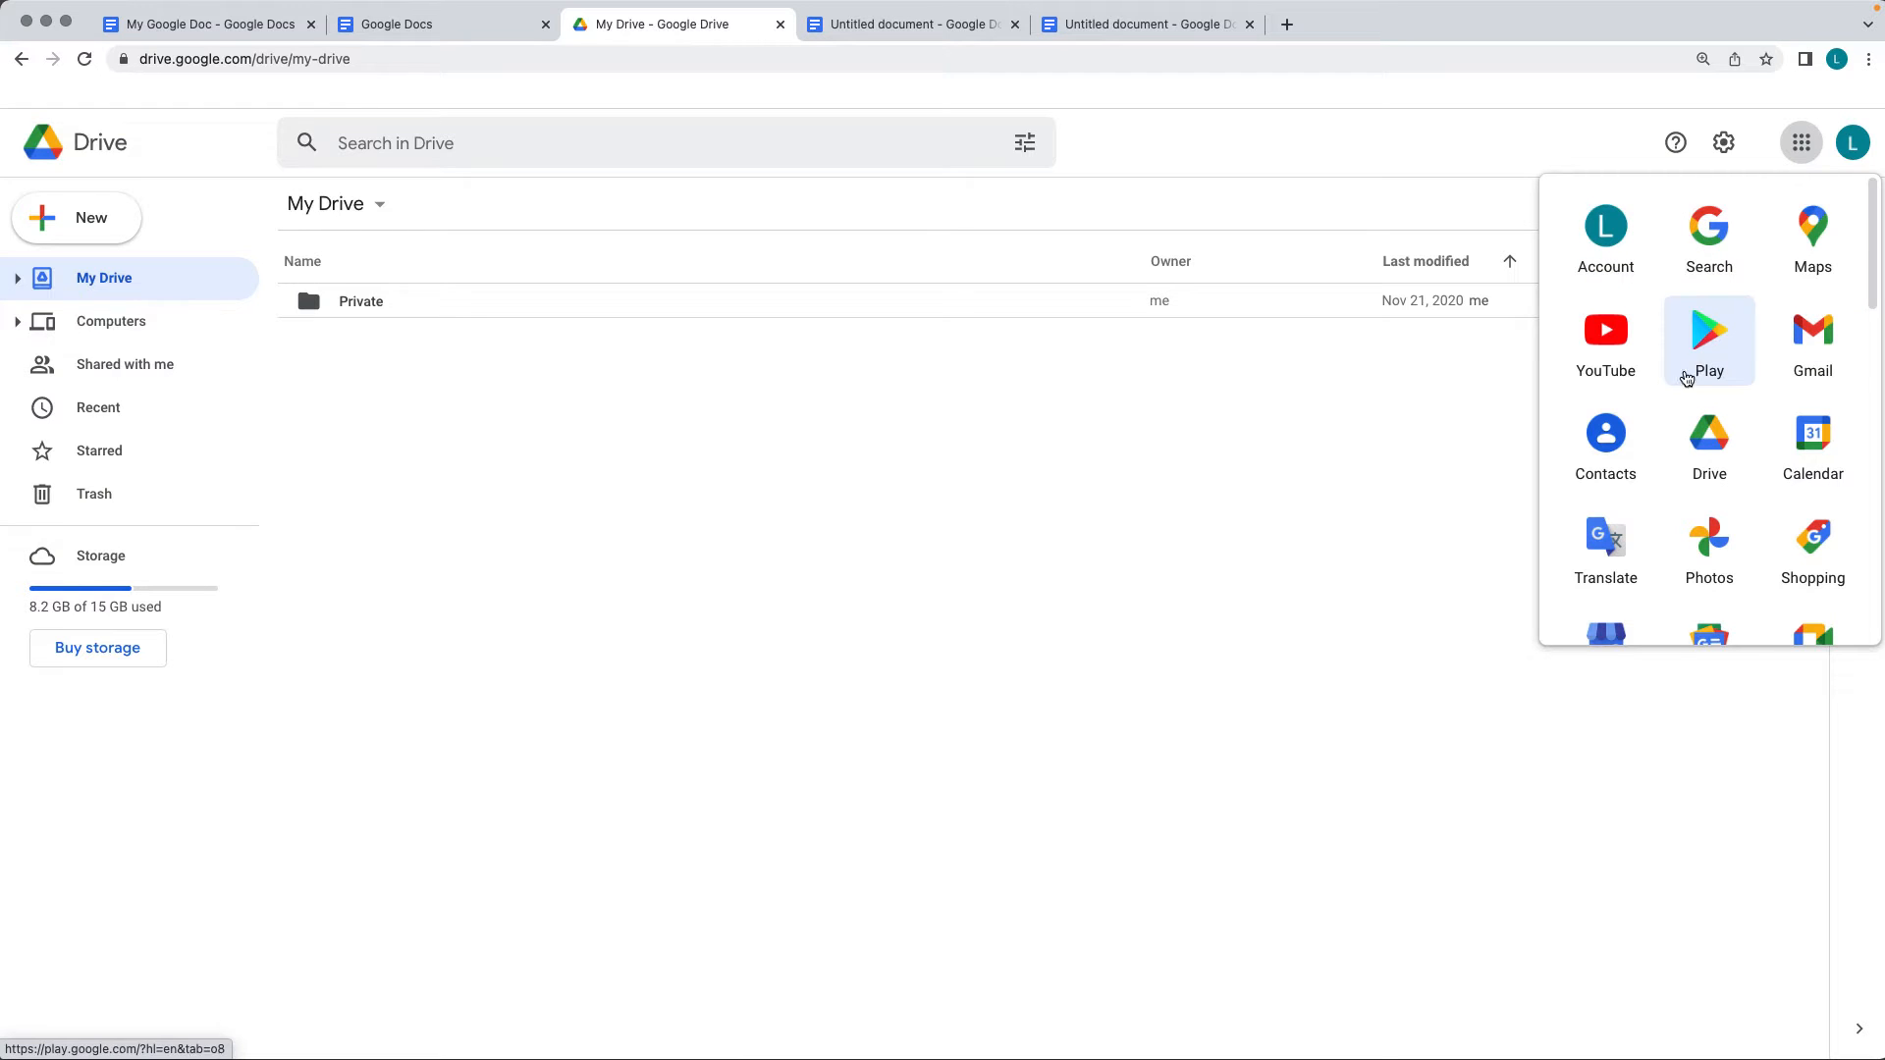
scroll(1696, 373, "down", 1)
scroll(1704, 373, "down", 3)
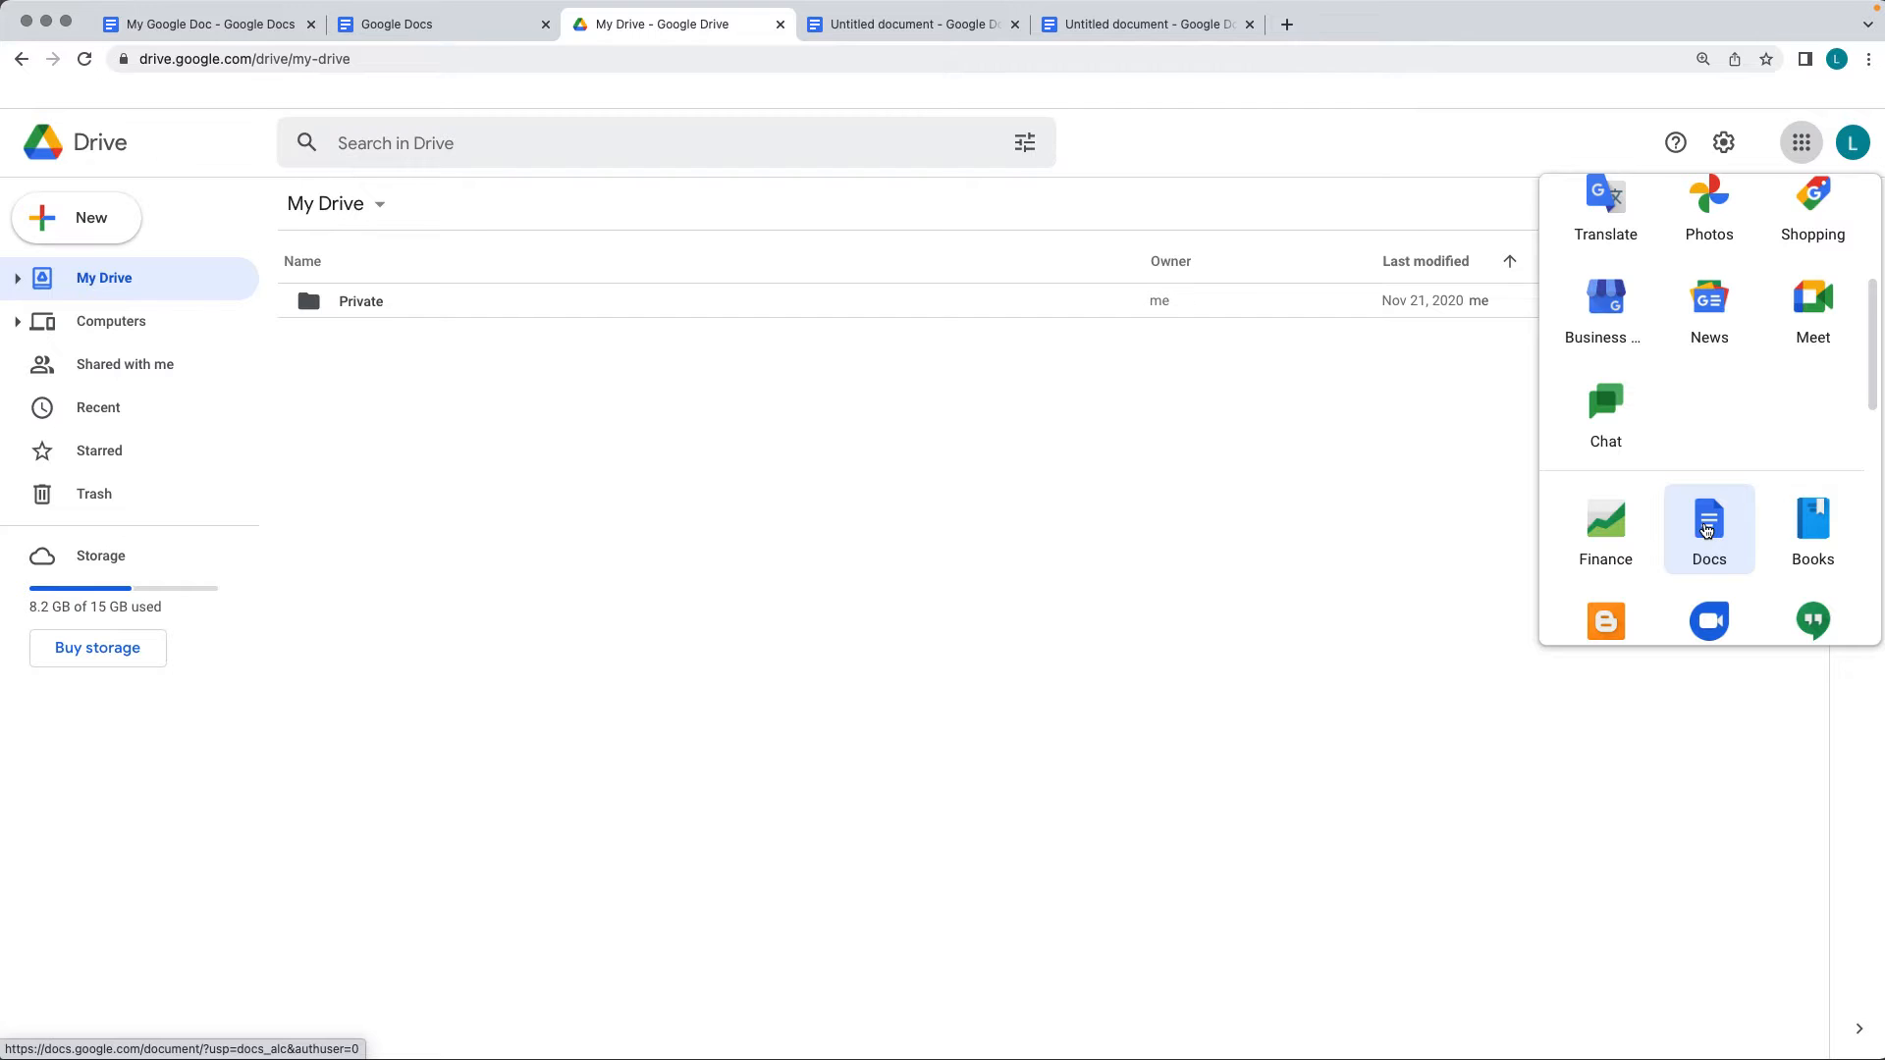
left_click(1706, 531)
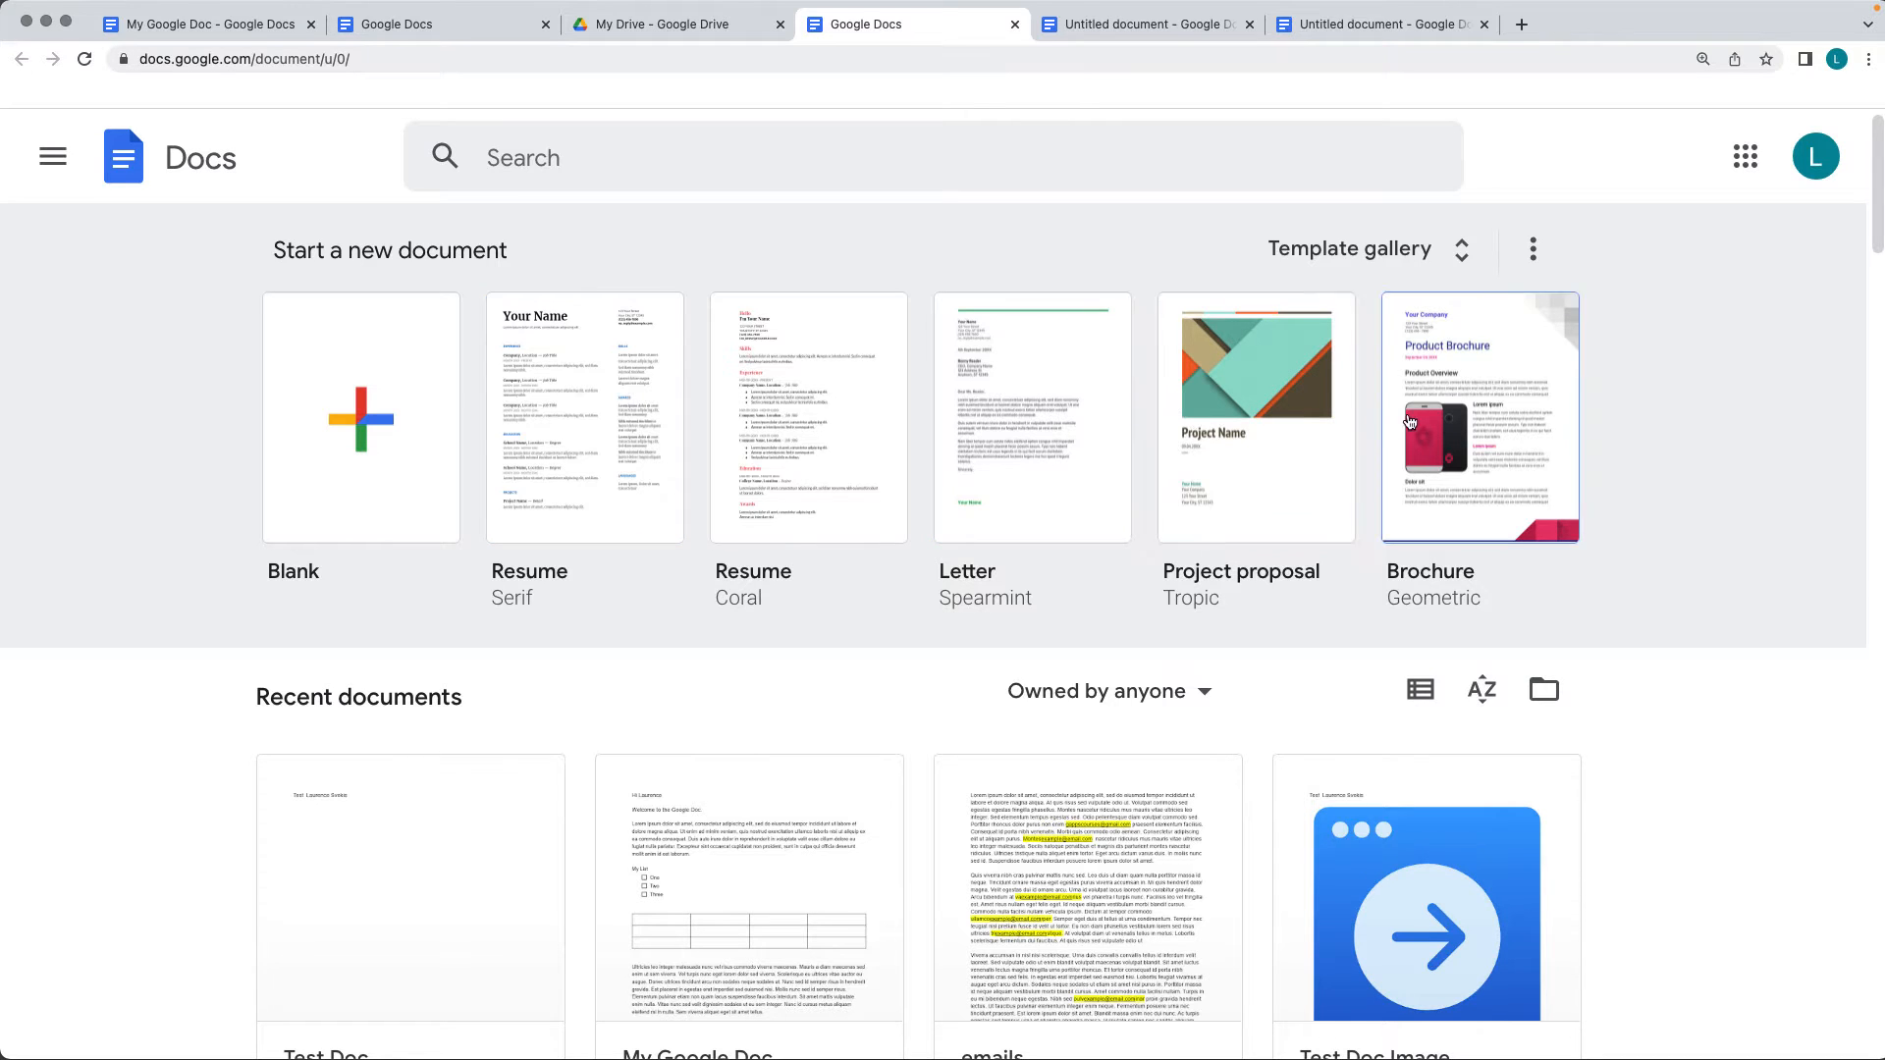
Open the full template gallery and examine the templates offered in each category, from resumes to education.
left_click(1337, 257)
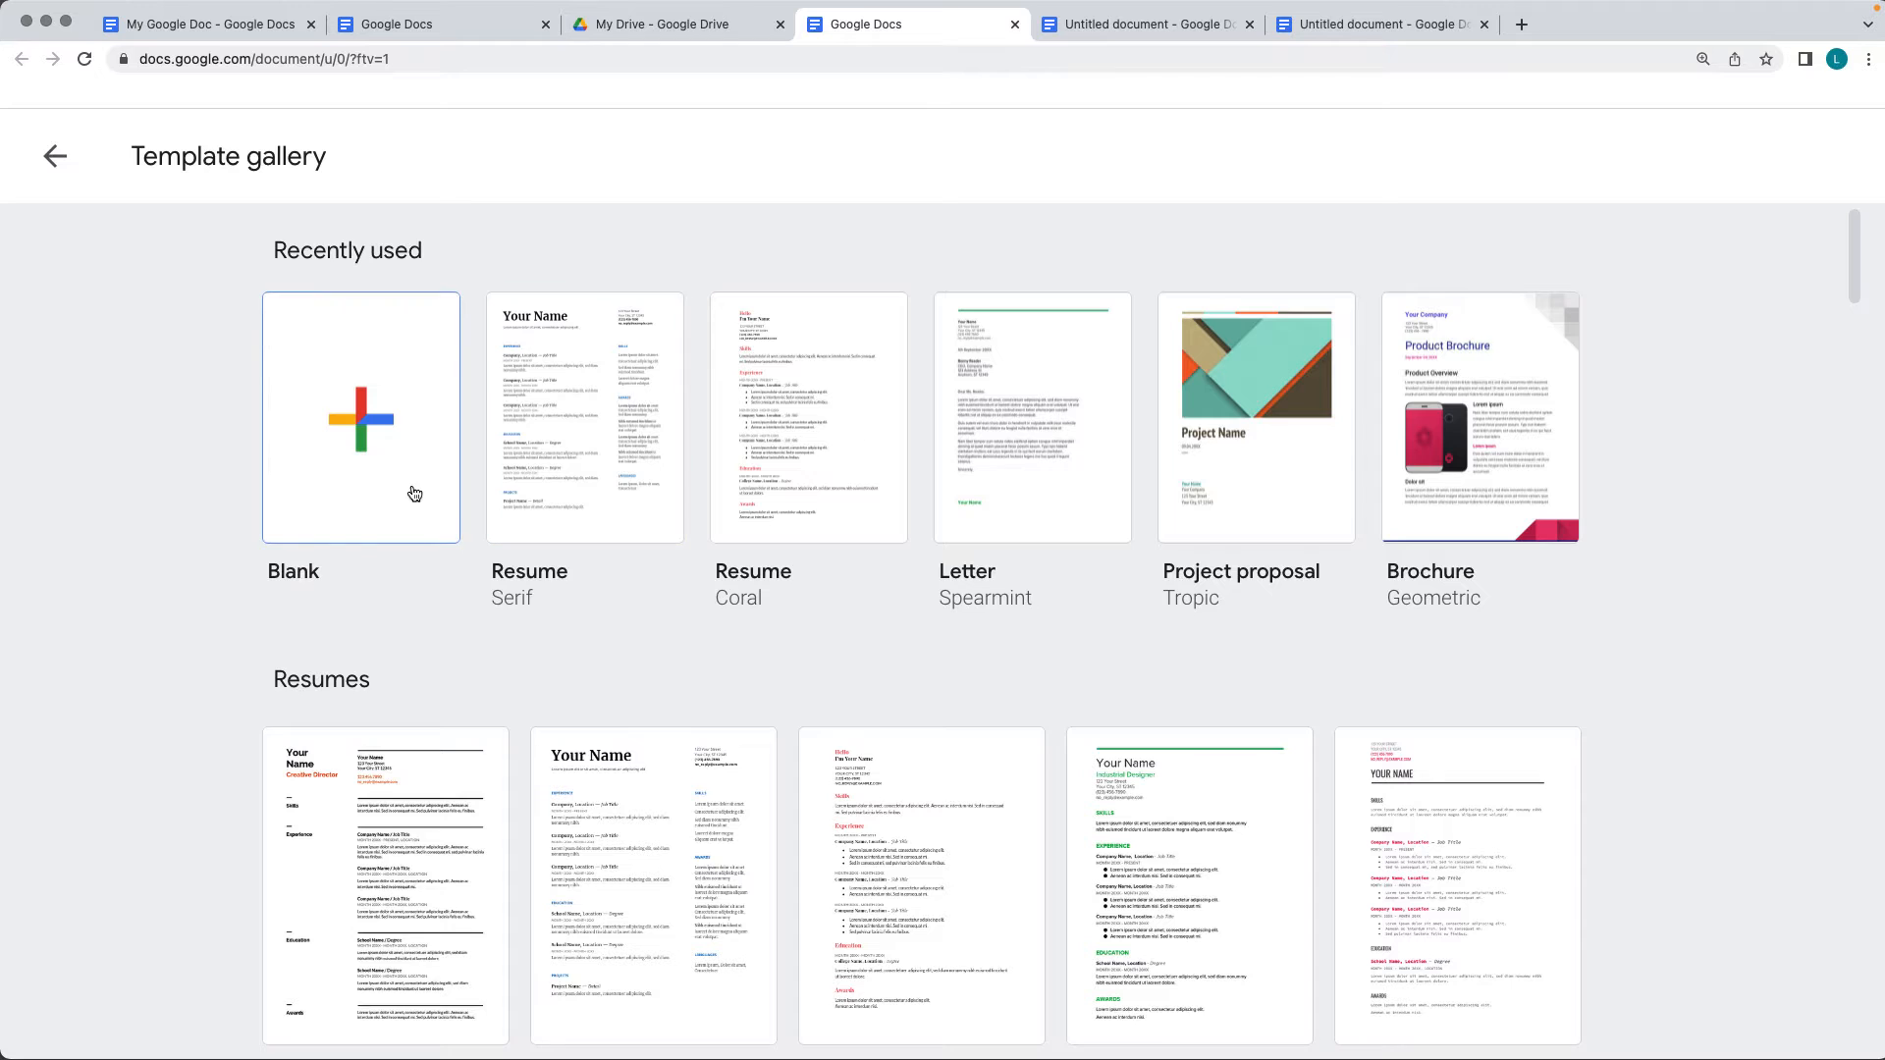
scroll(417, 493, "down", 3)
scroll(420, 491, "down", 5)
scroll(551, 488, "down", 10)
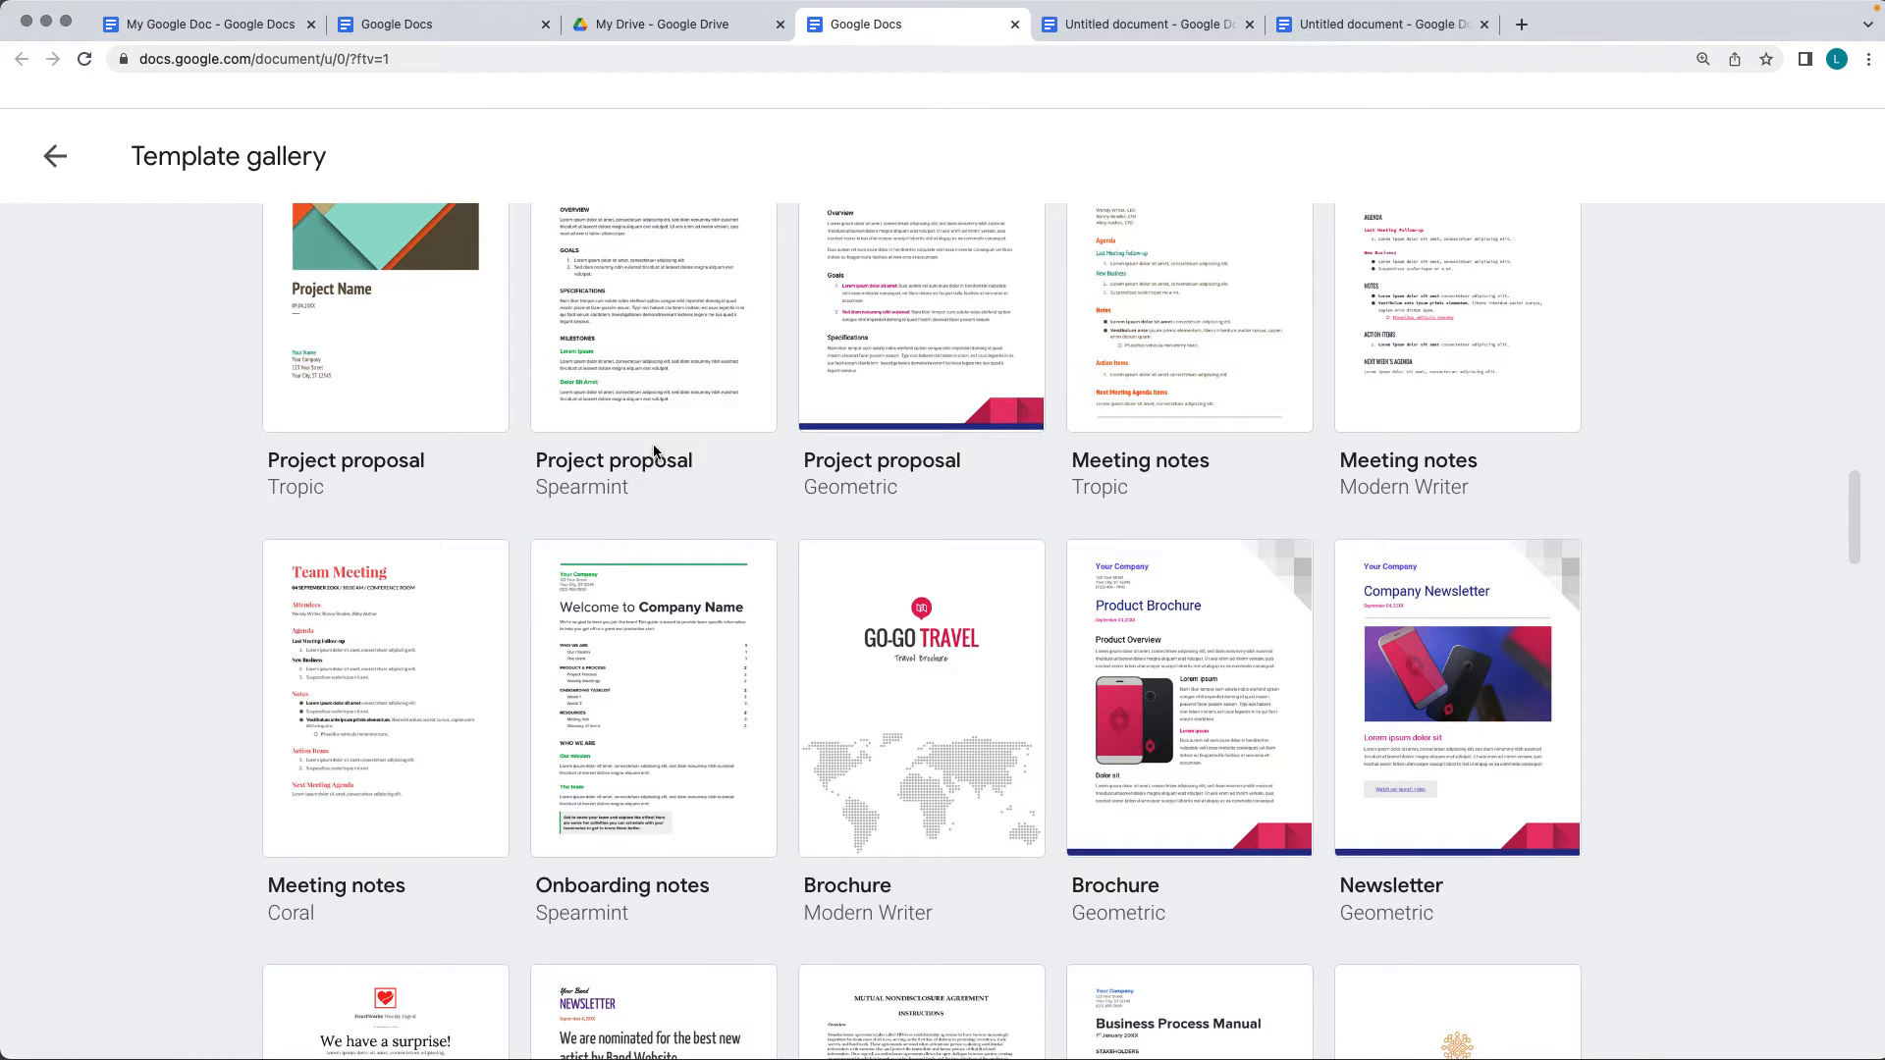
scroll(652, 444, "down", 4)
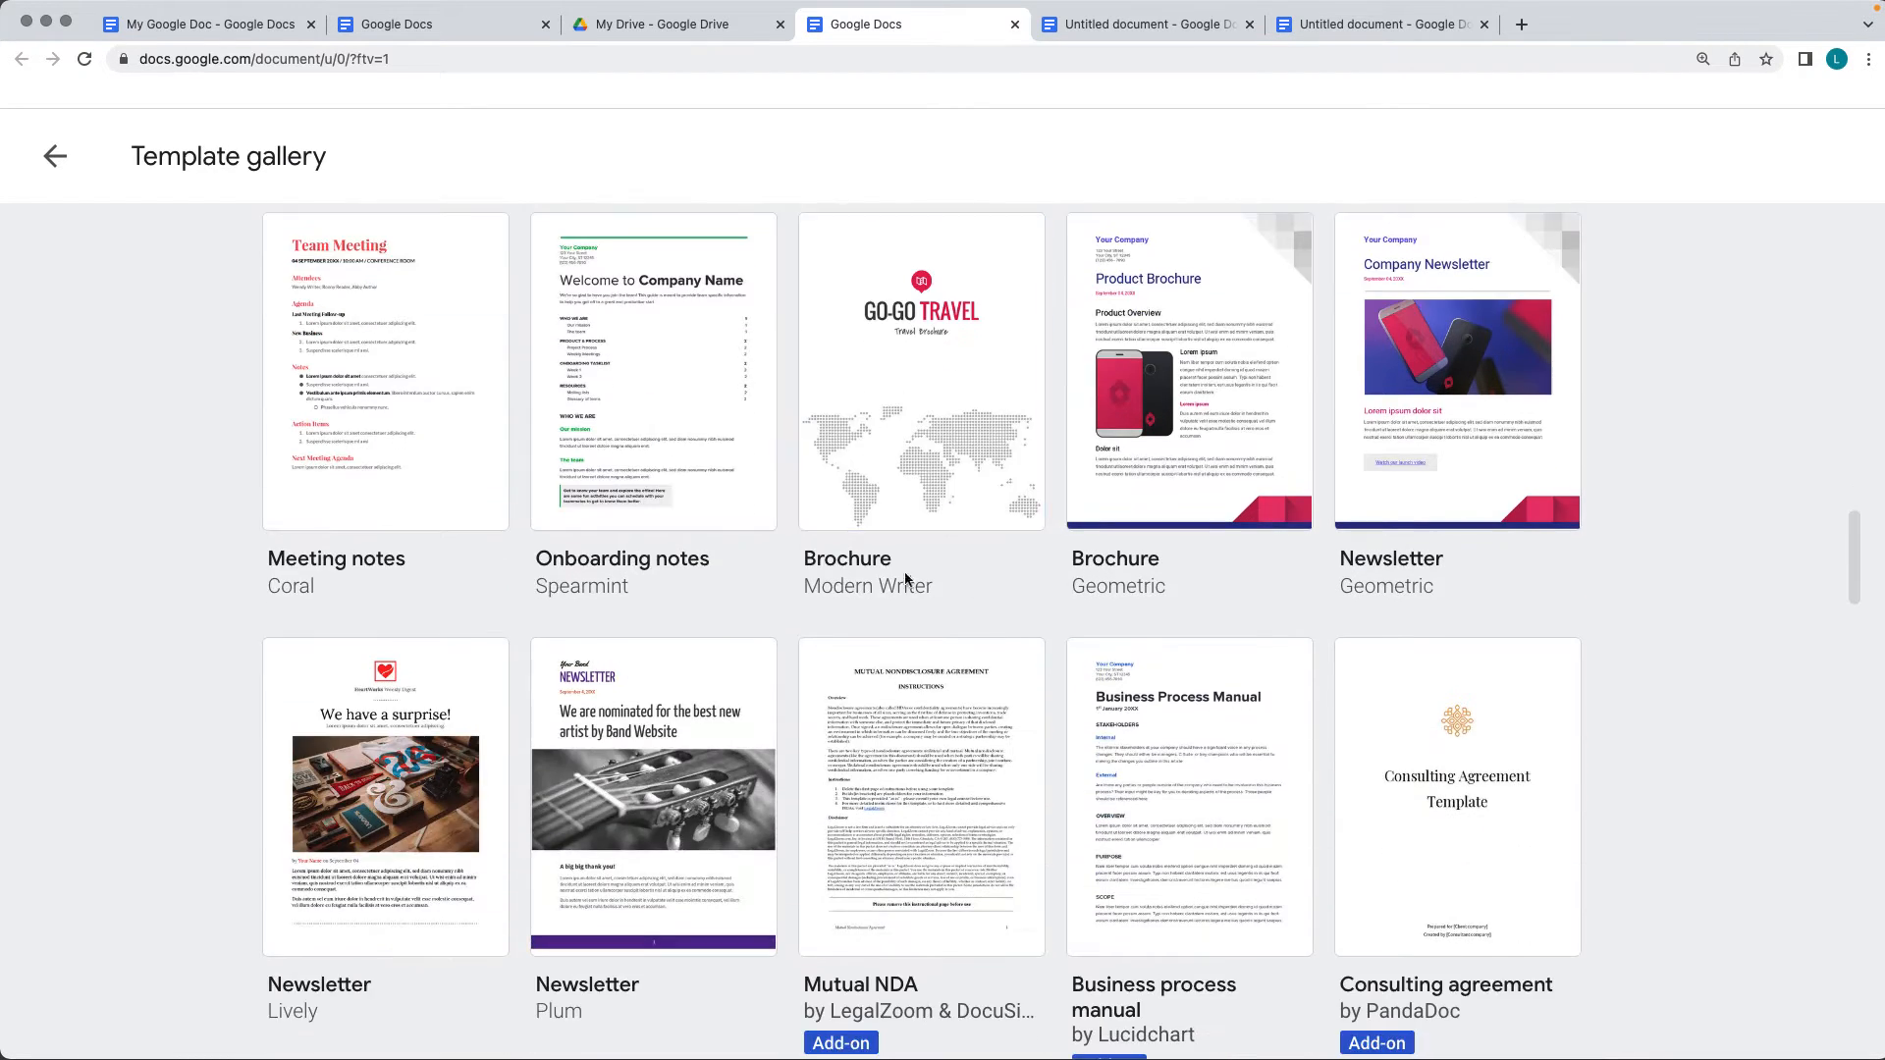
scroll(677, 393, "down", 2)
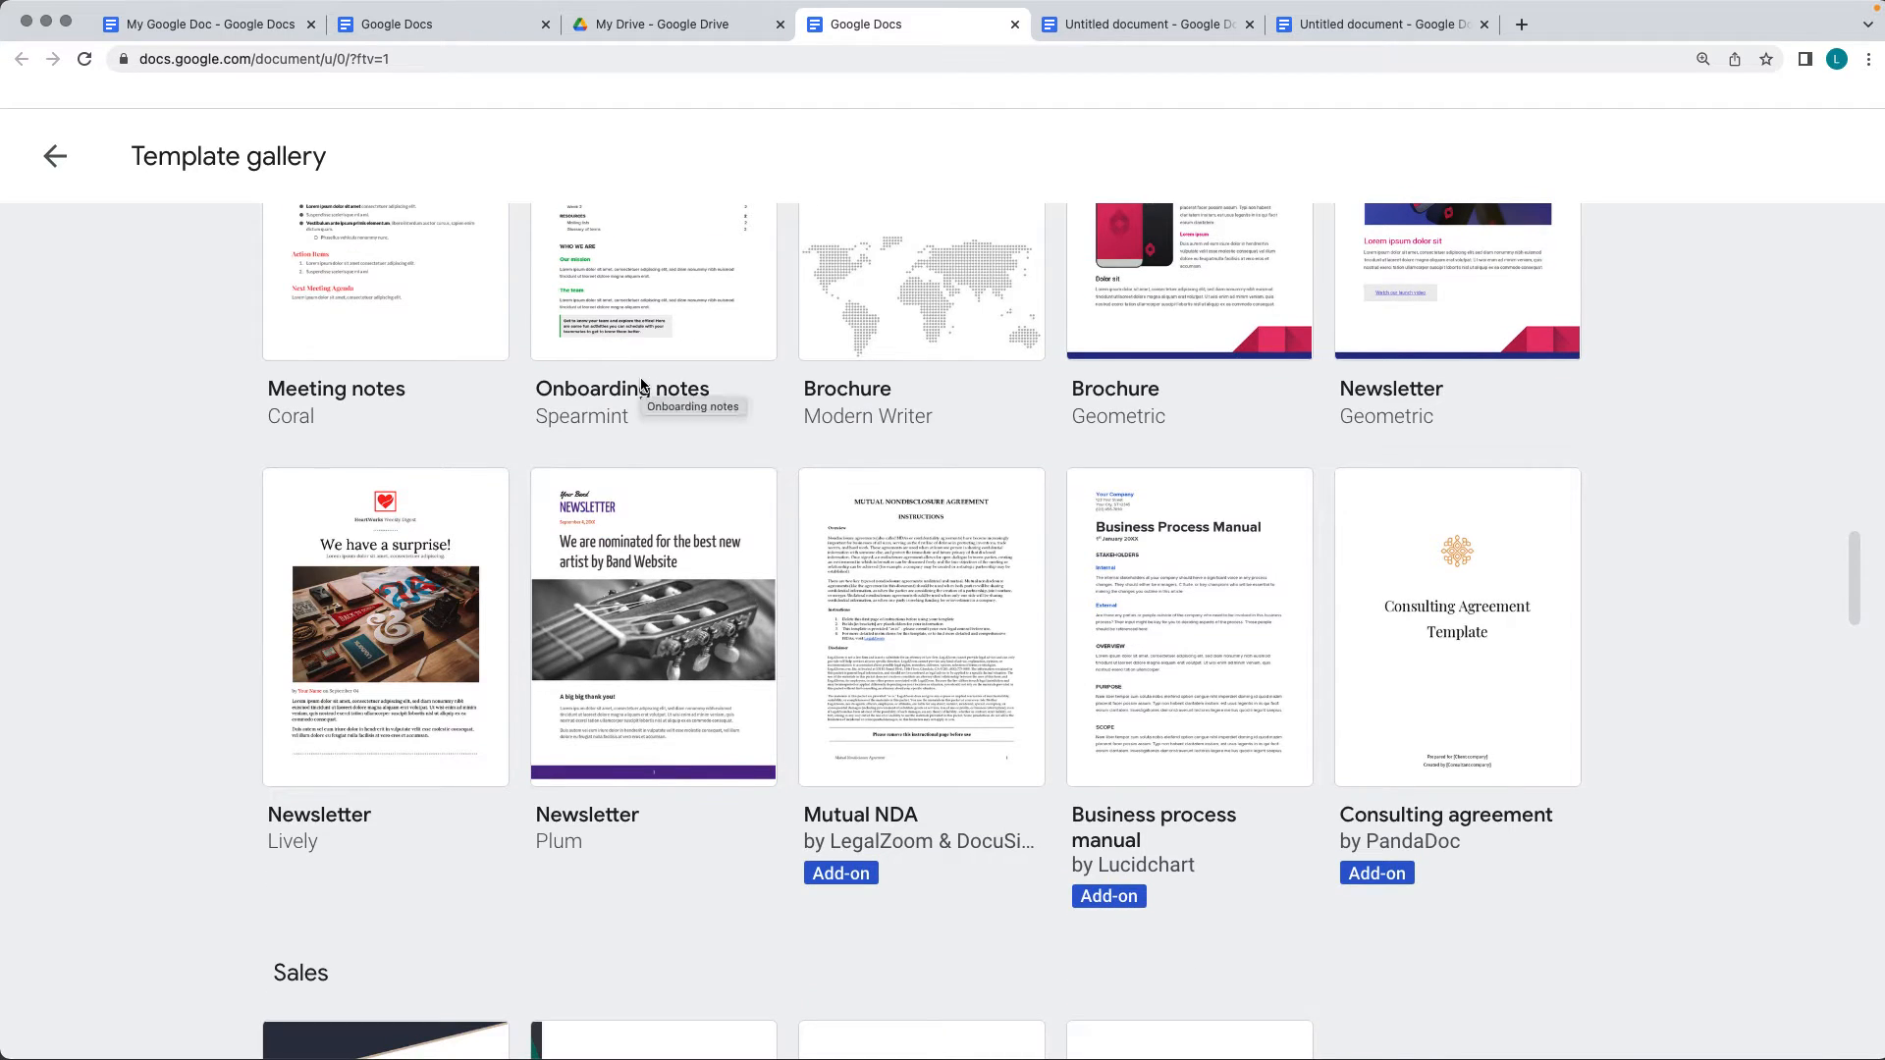
scroll(744, 422, "down", 7)
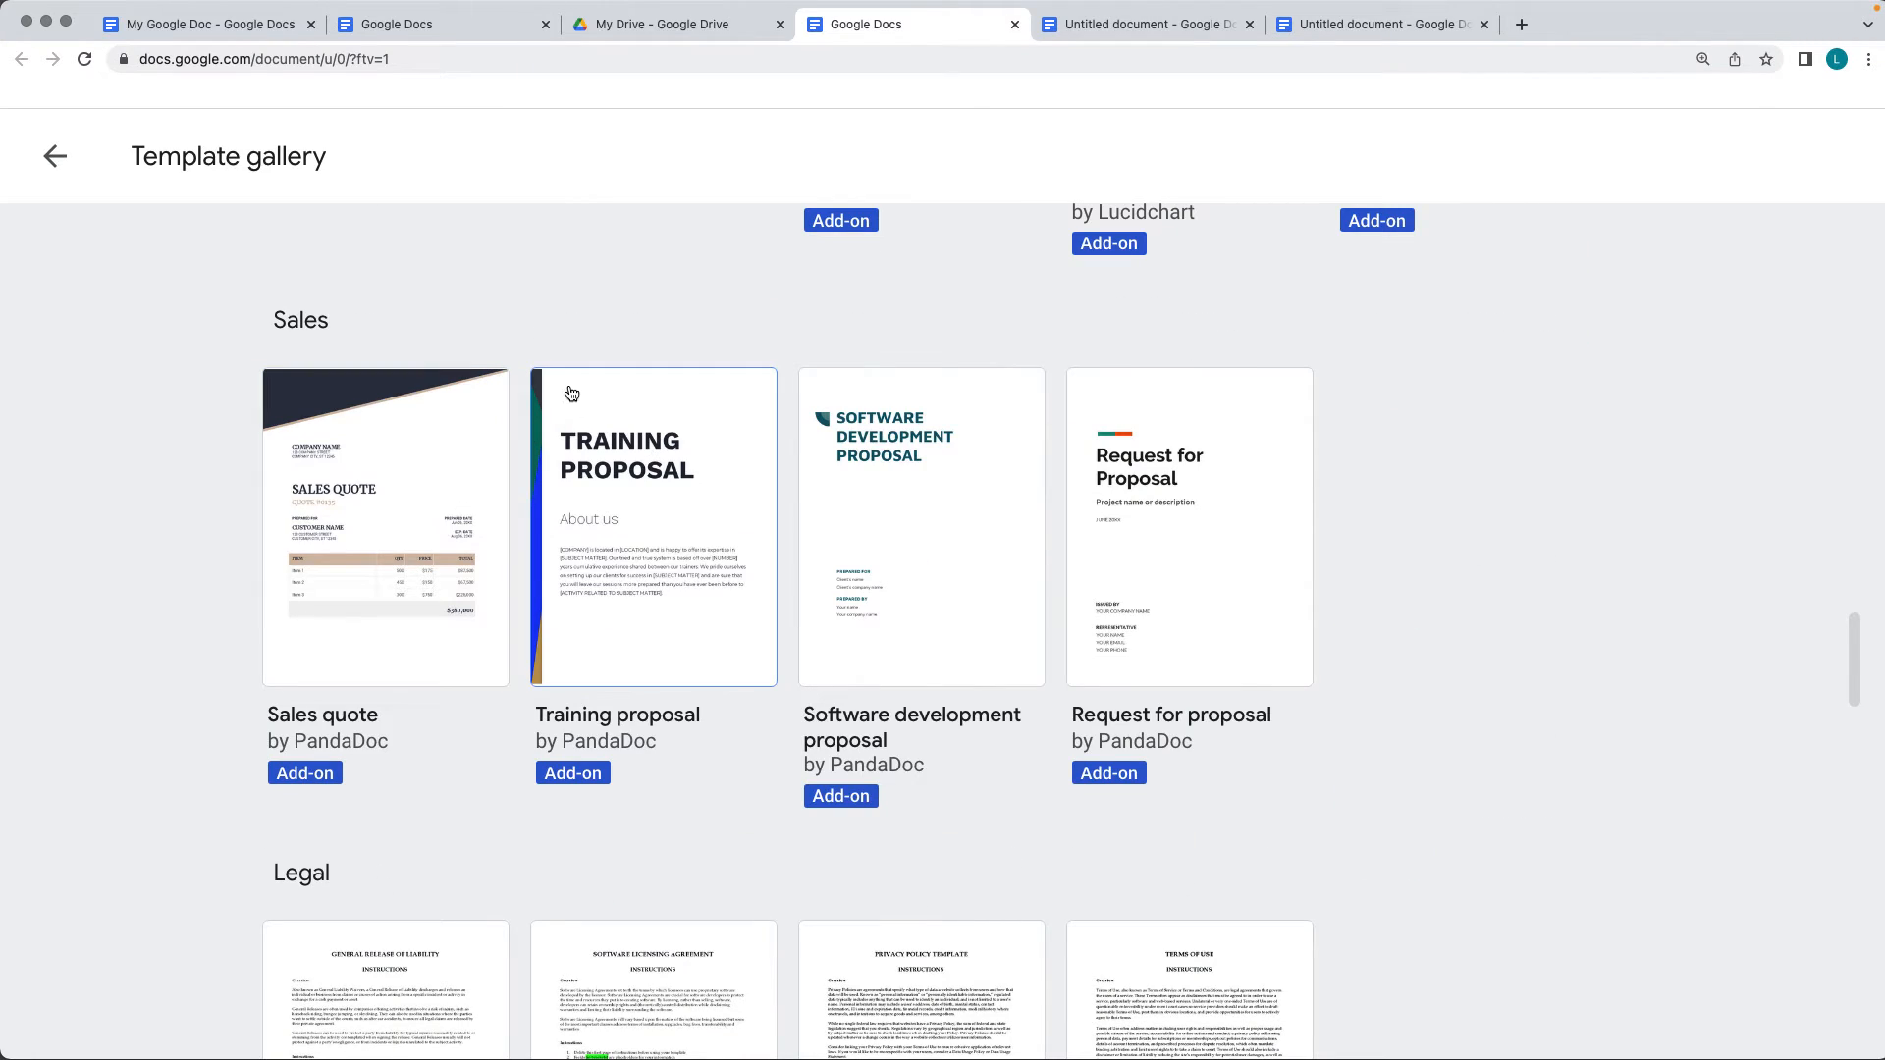
scroll(570, 394, "down", 15)
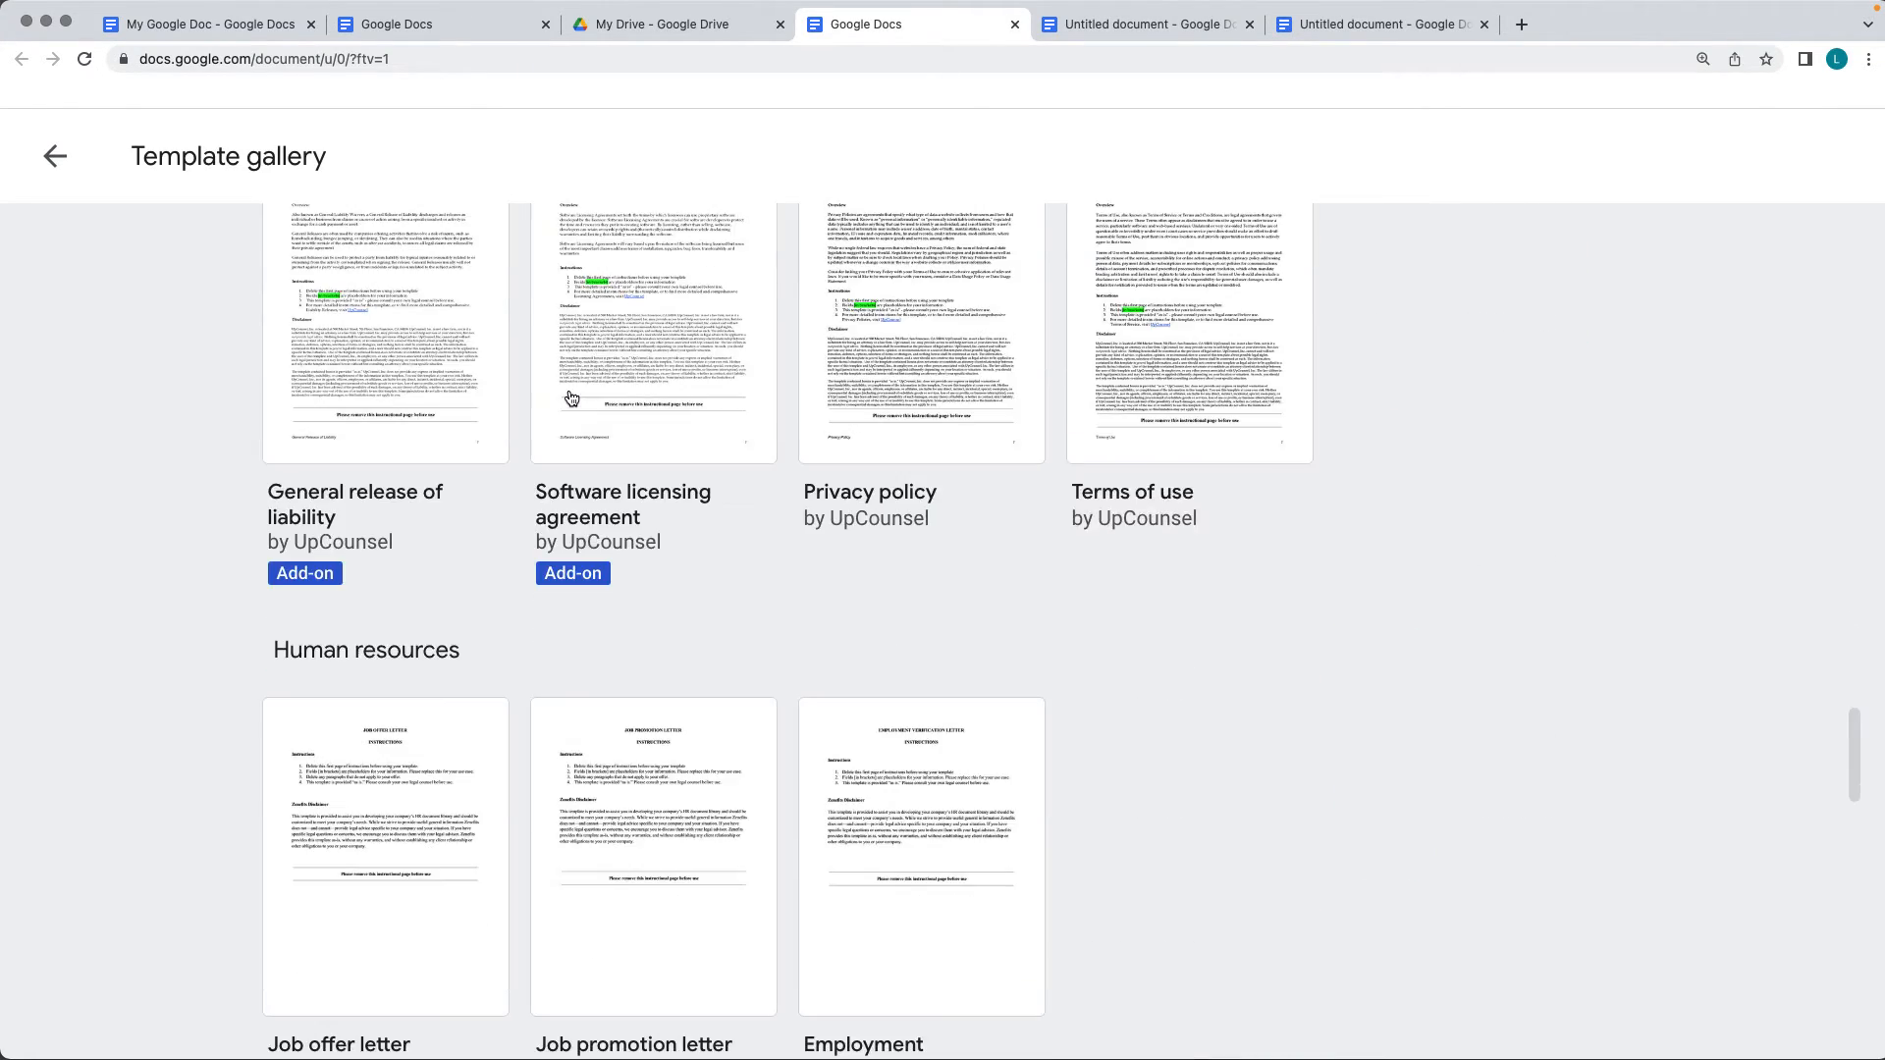
scroll(570, 398, "down", 7)
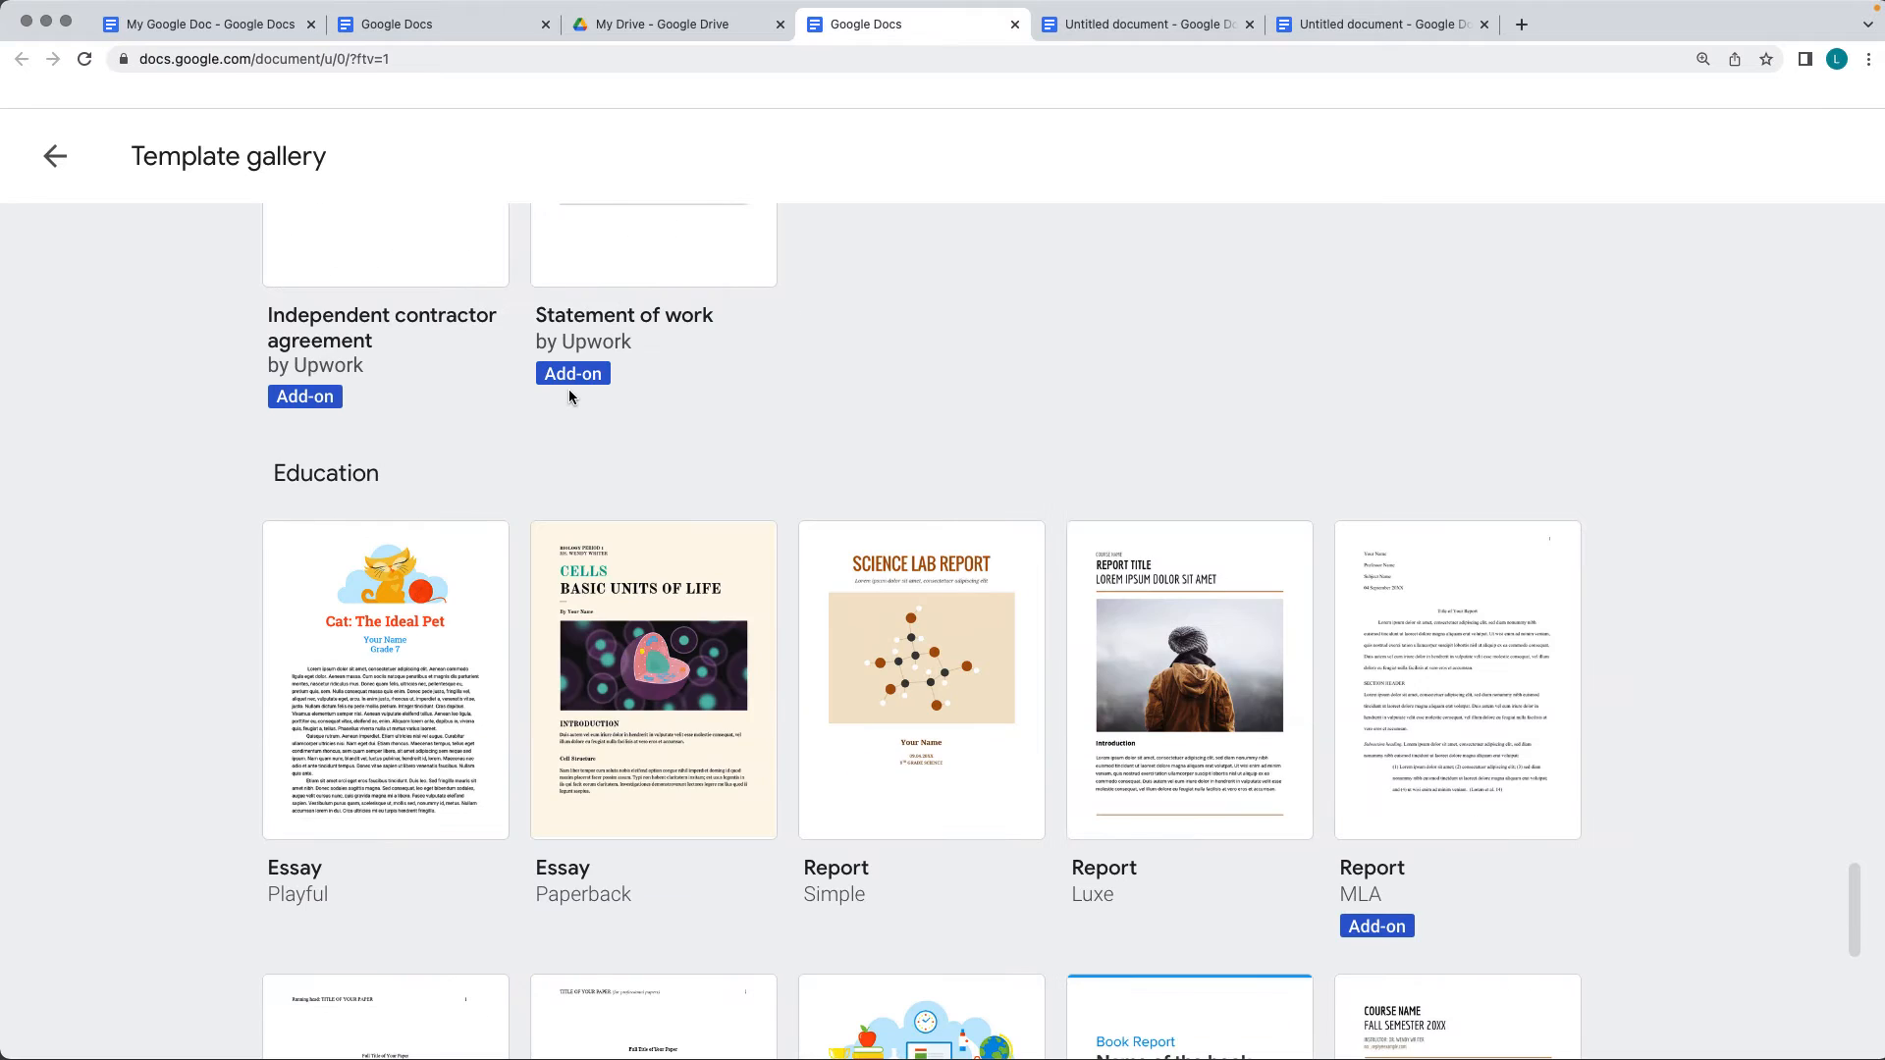
scroll(569, 396, "down", 6)
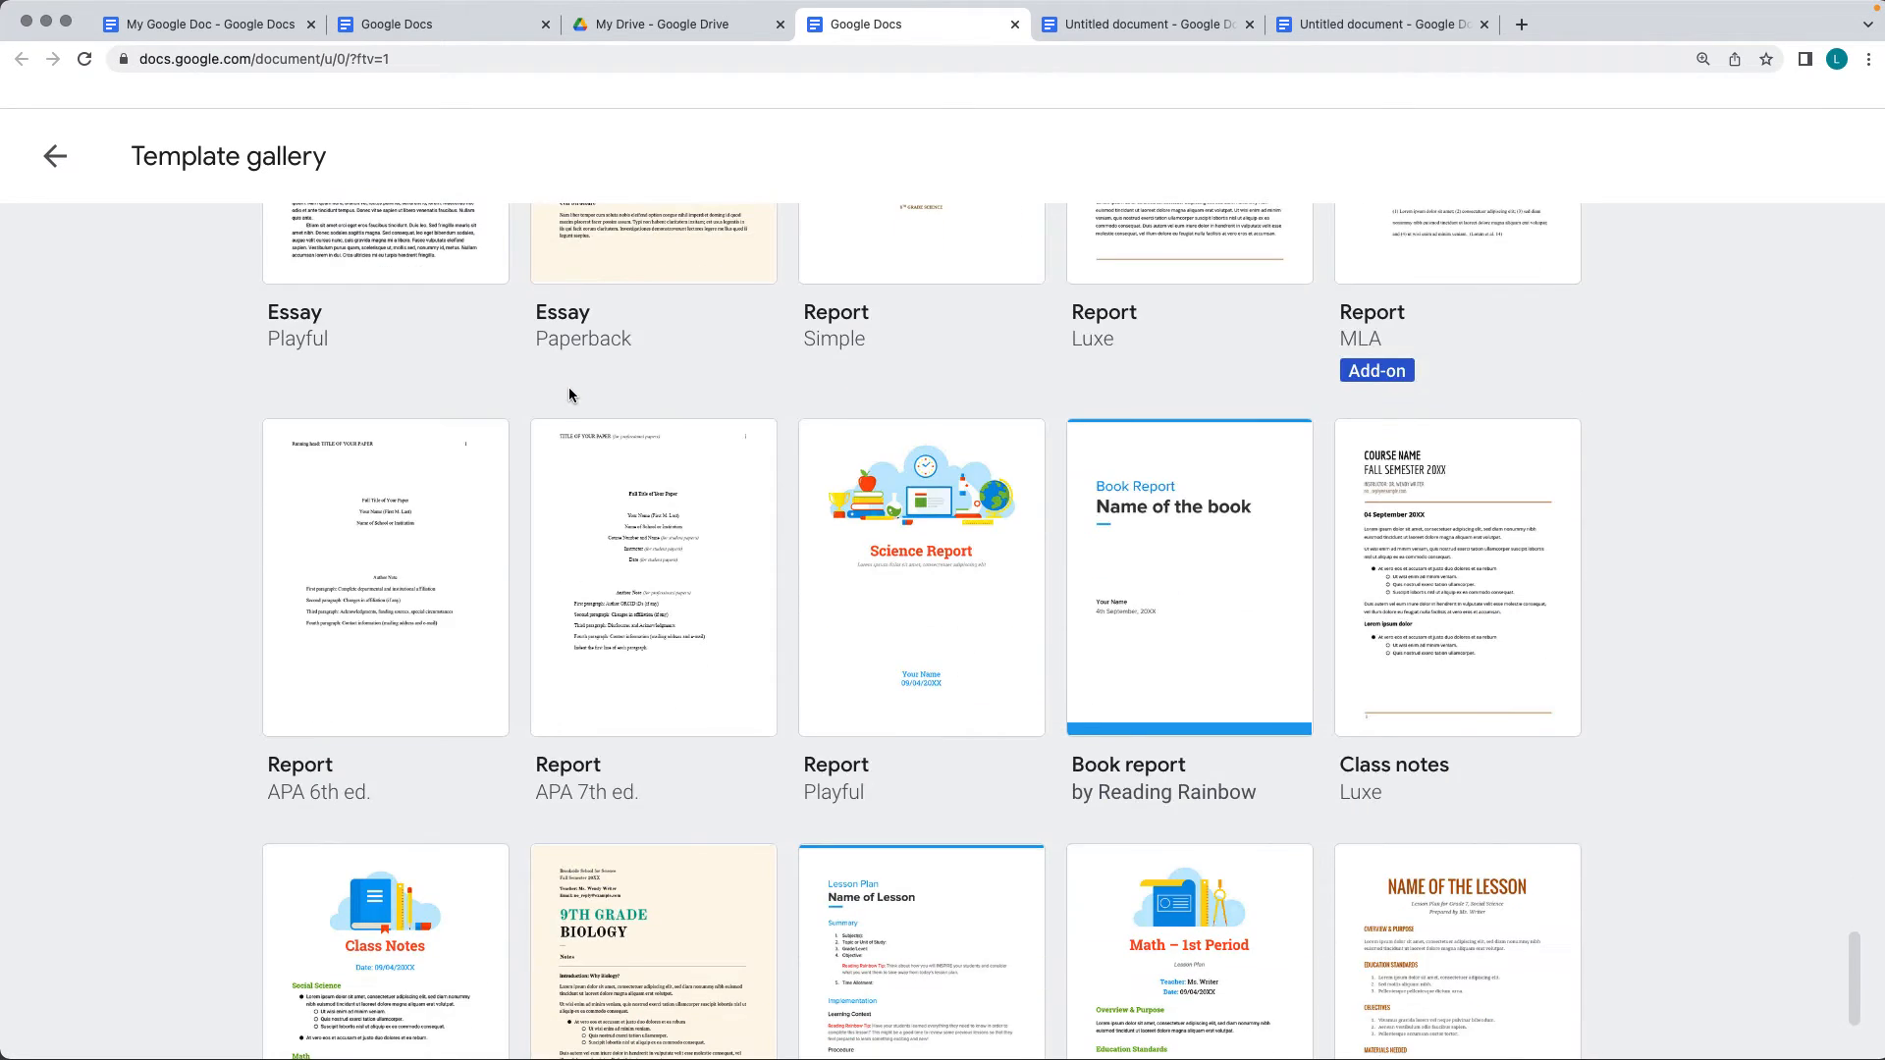
scroll(570, 422, "down", 3)
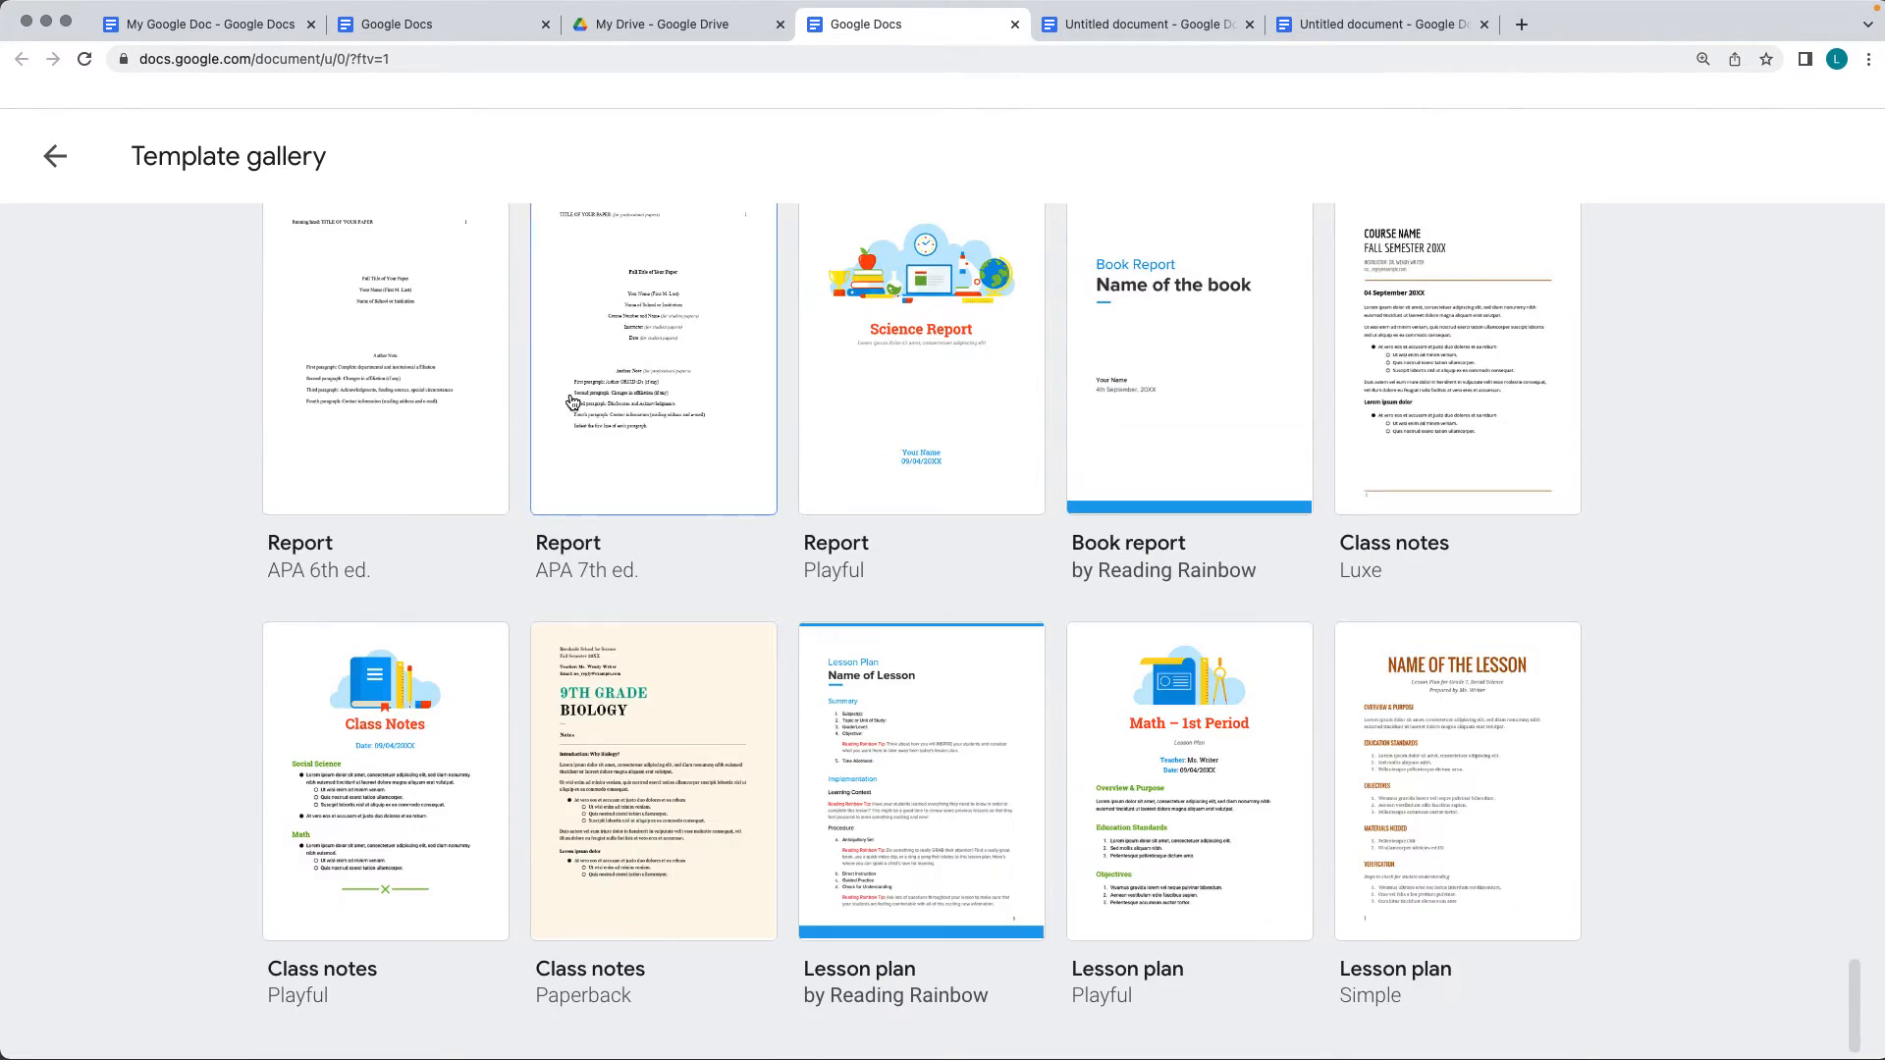
scroll(571, 401, "up", 20)
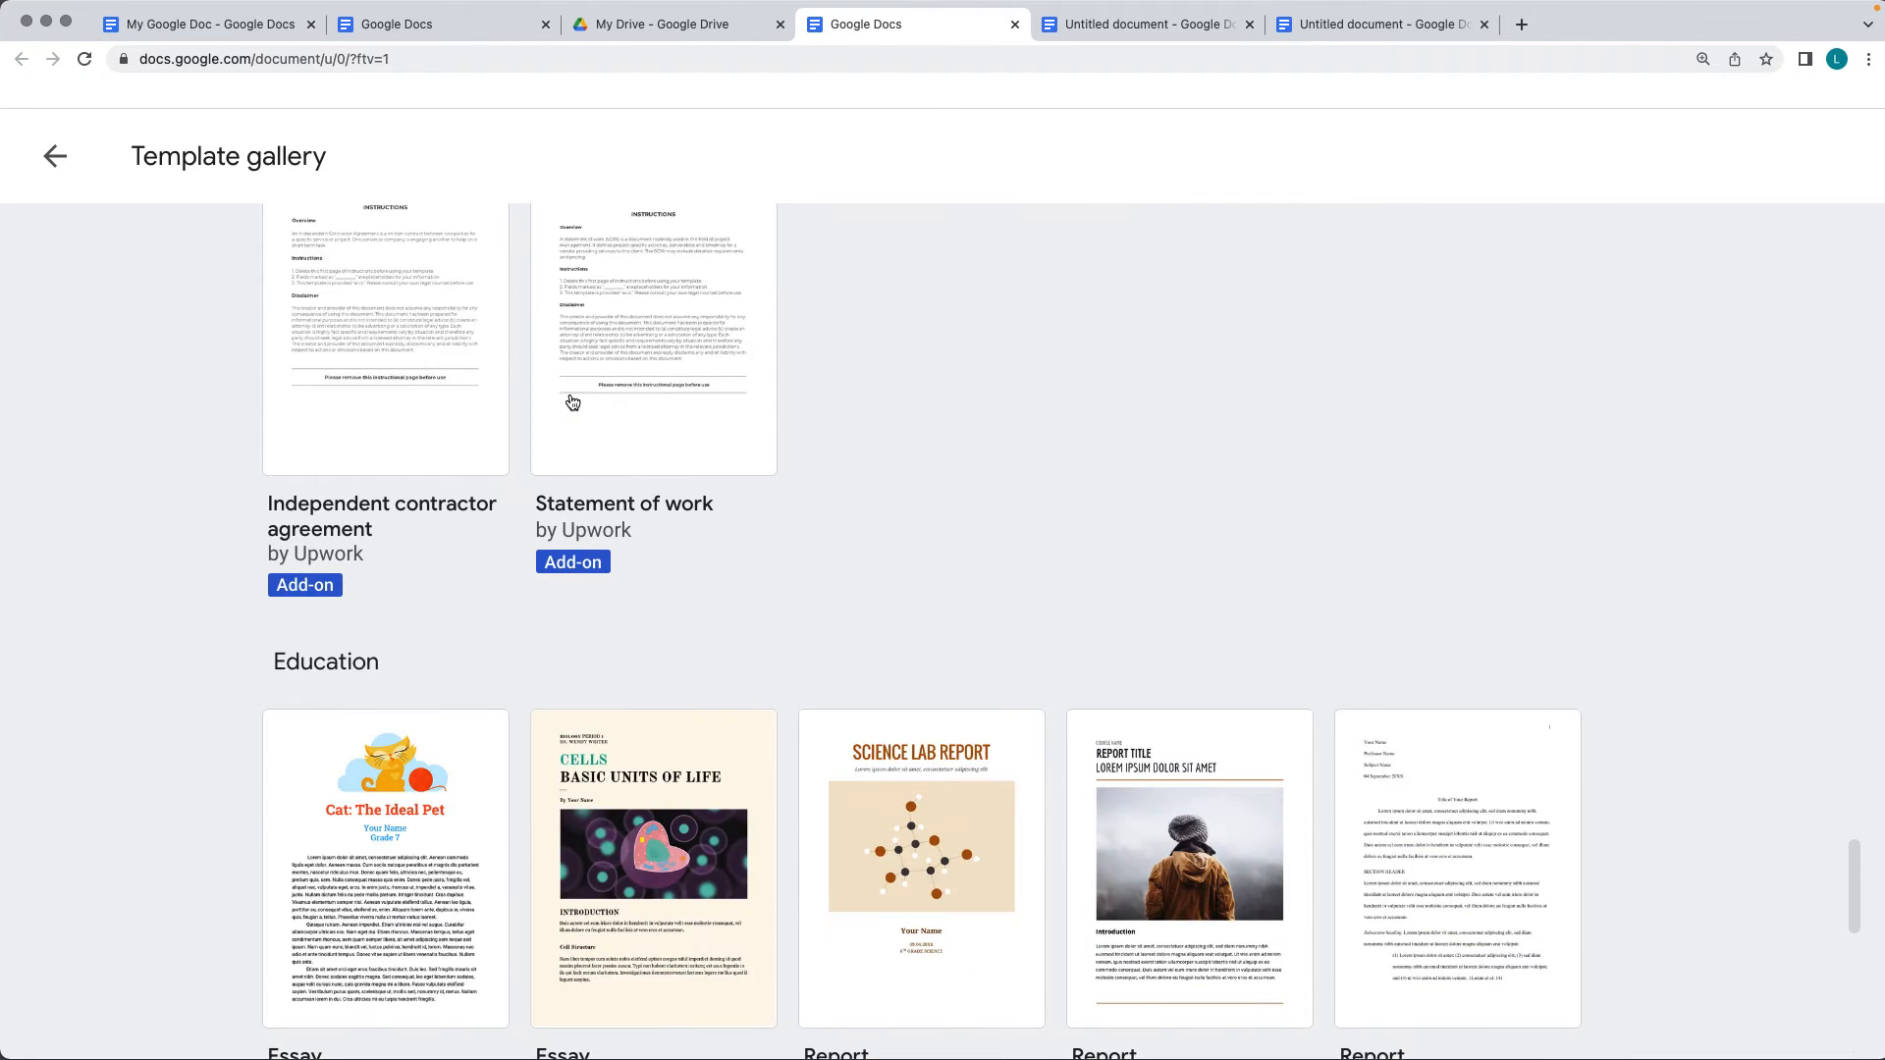
scroll(572, 400, "up", 15)
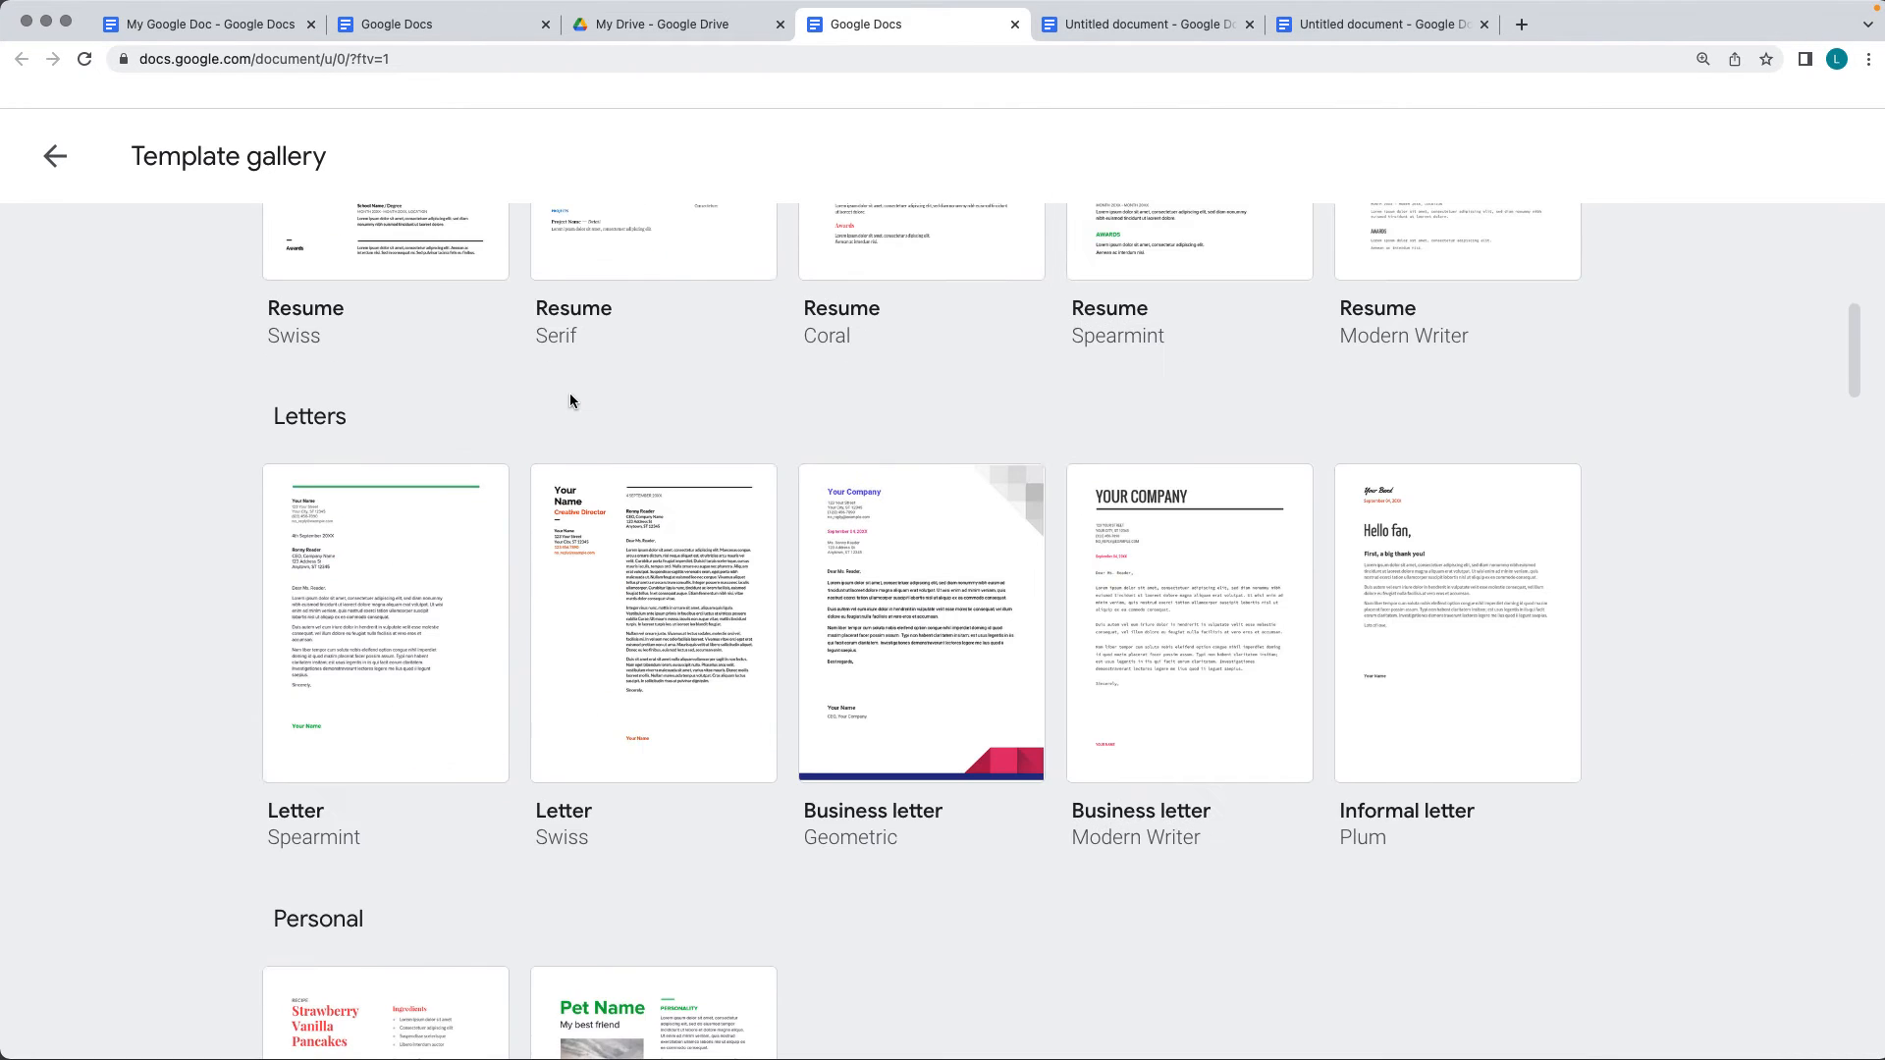
scroll(642, 408, "up", 7)
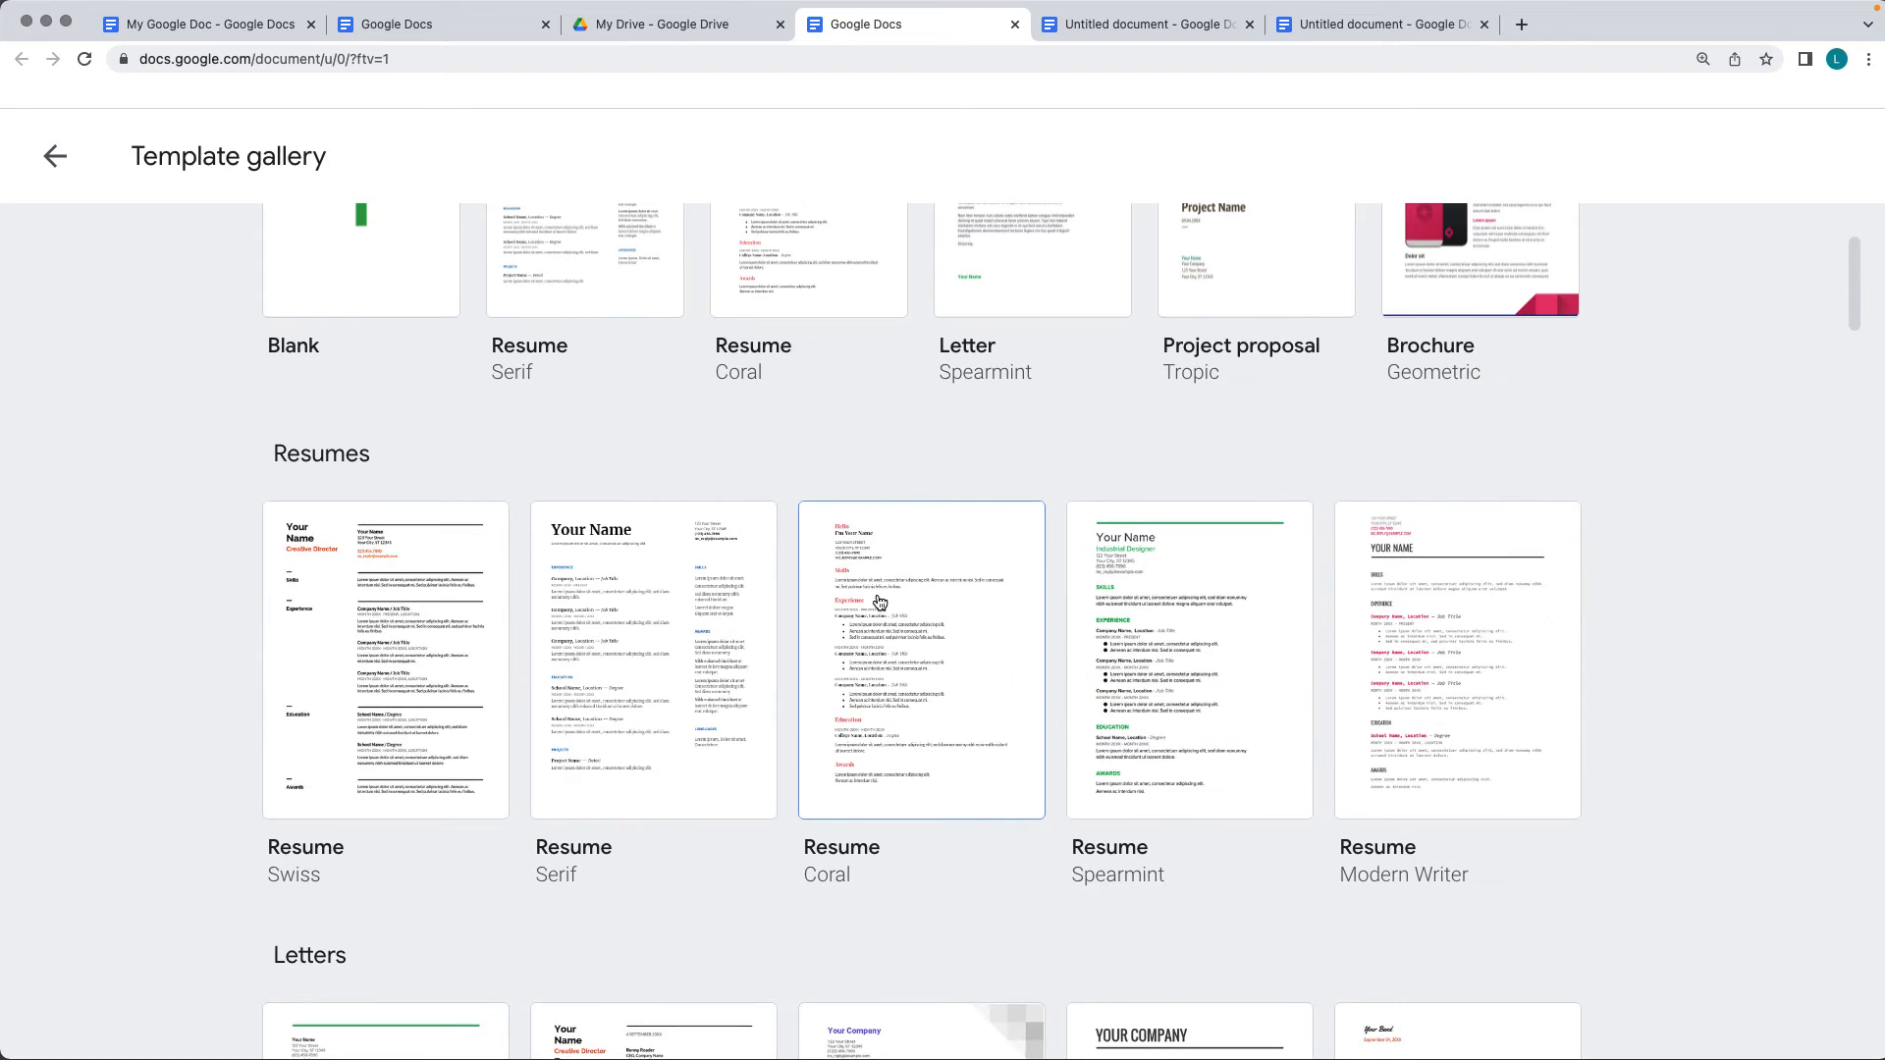
Create a document from the Coral resume template and replace its "I'm Your Name" line with the person's full name.
left_click(875, 603)
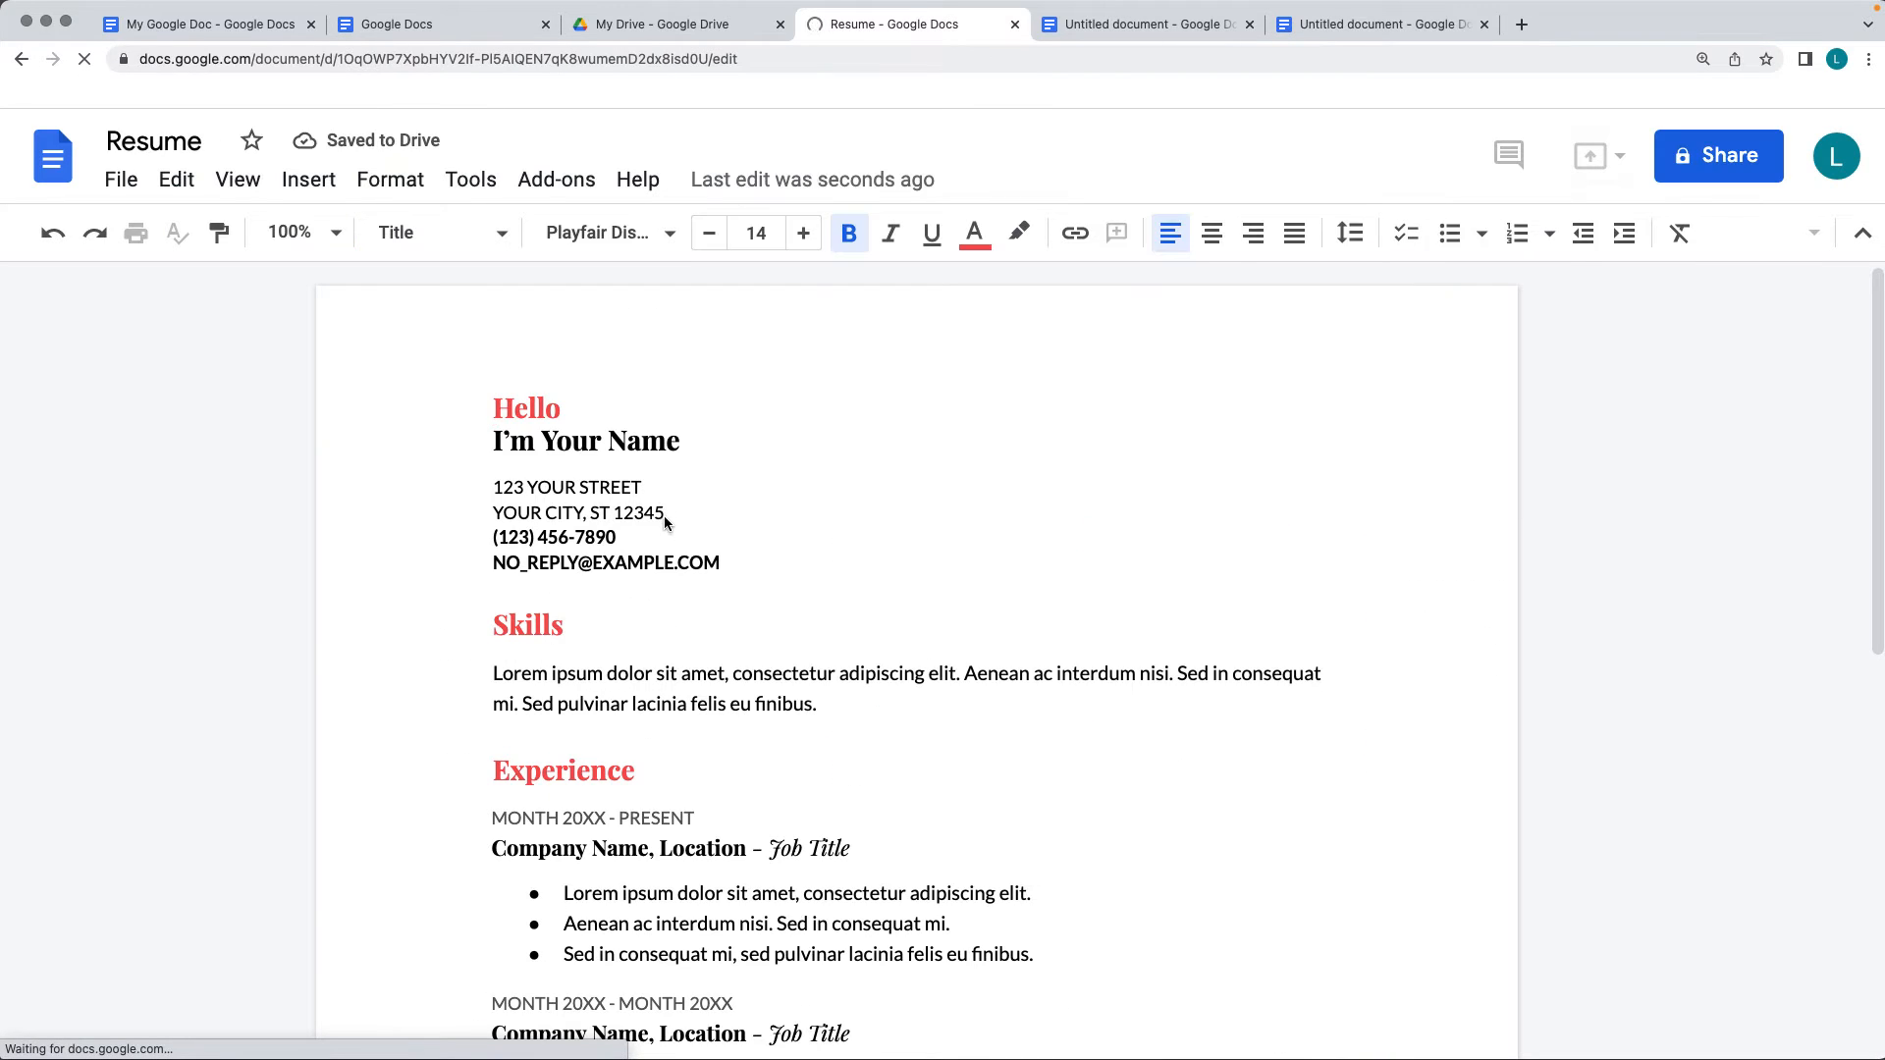
left_click(543, 443)
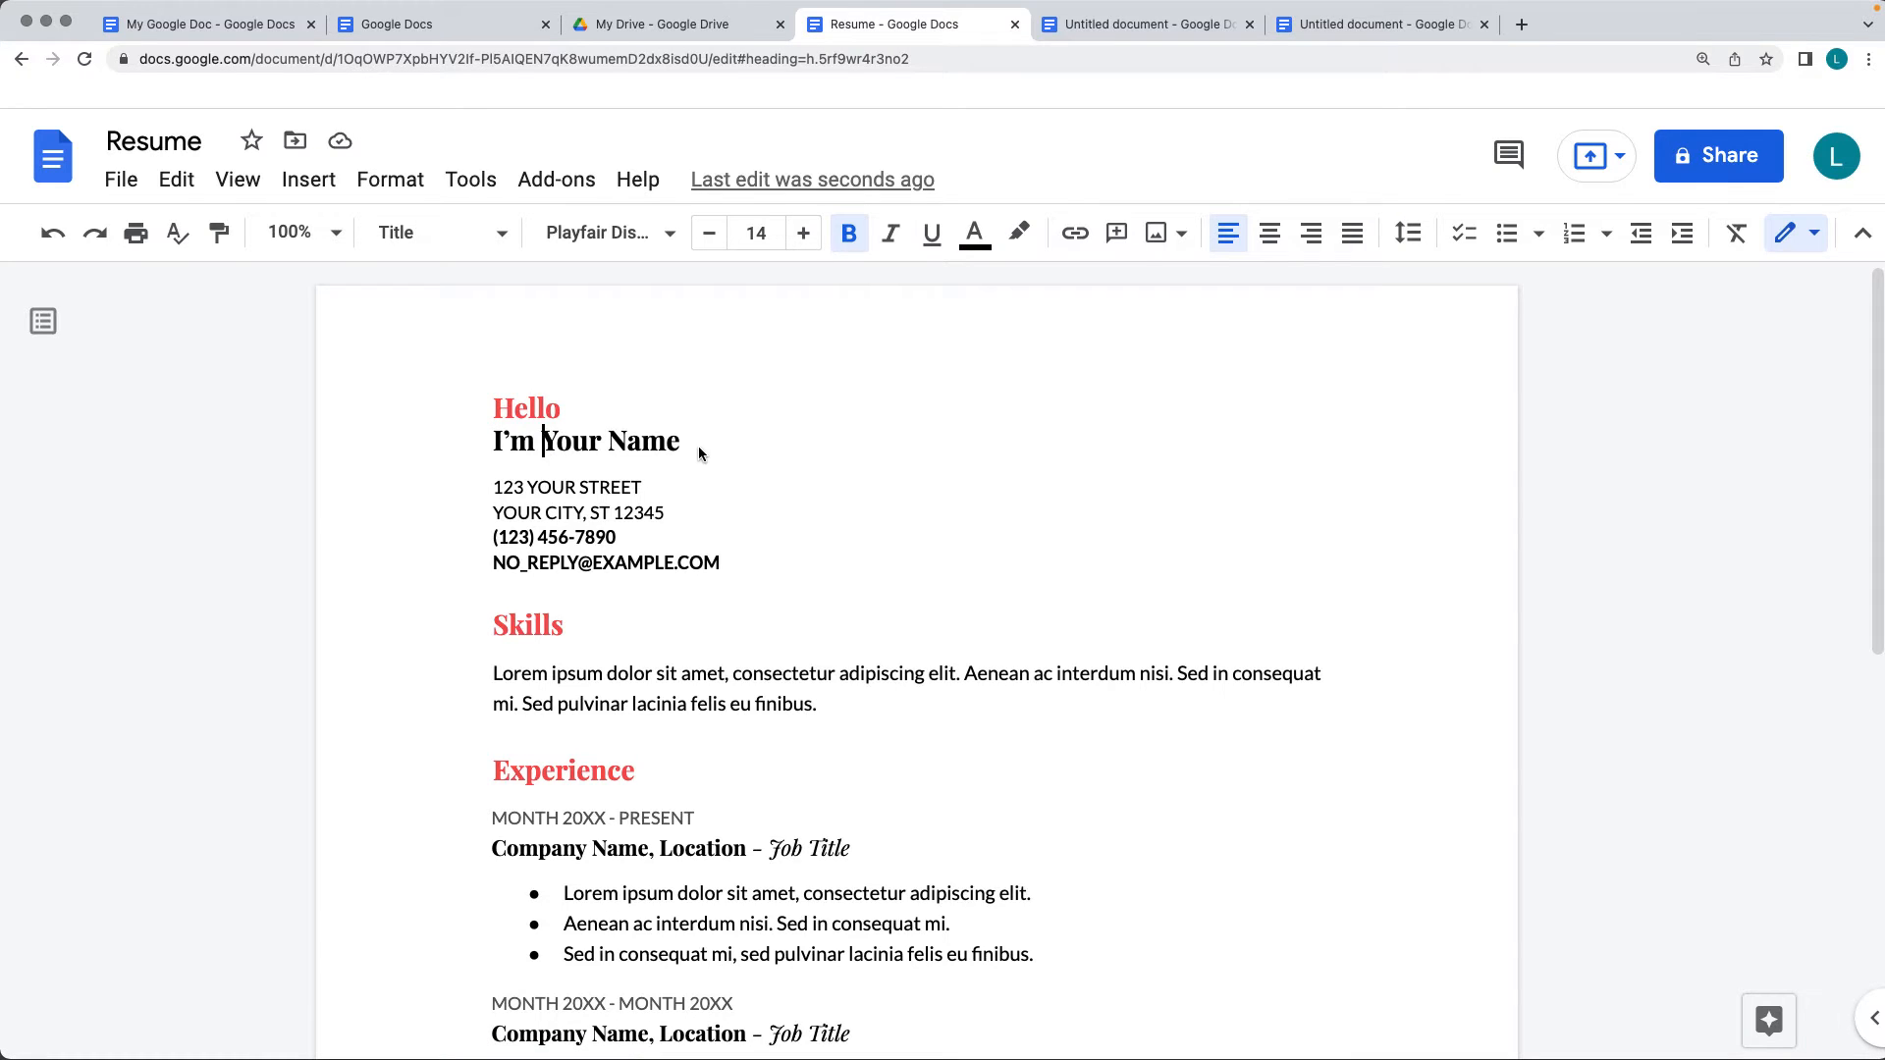
left_click_drag(698, 446, 495, 444)
type("Lauren")
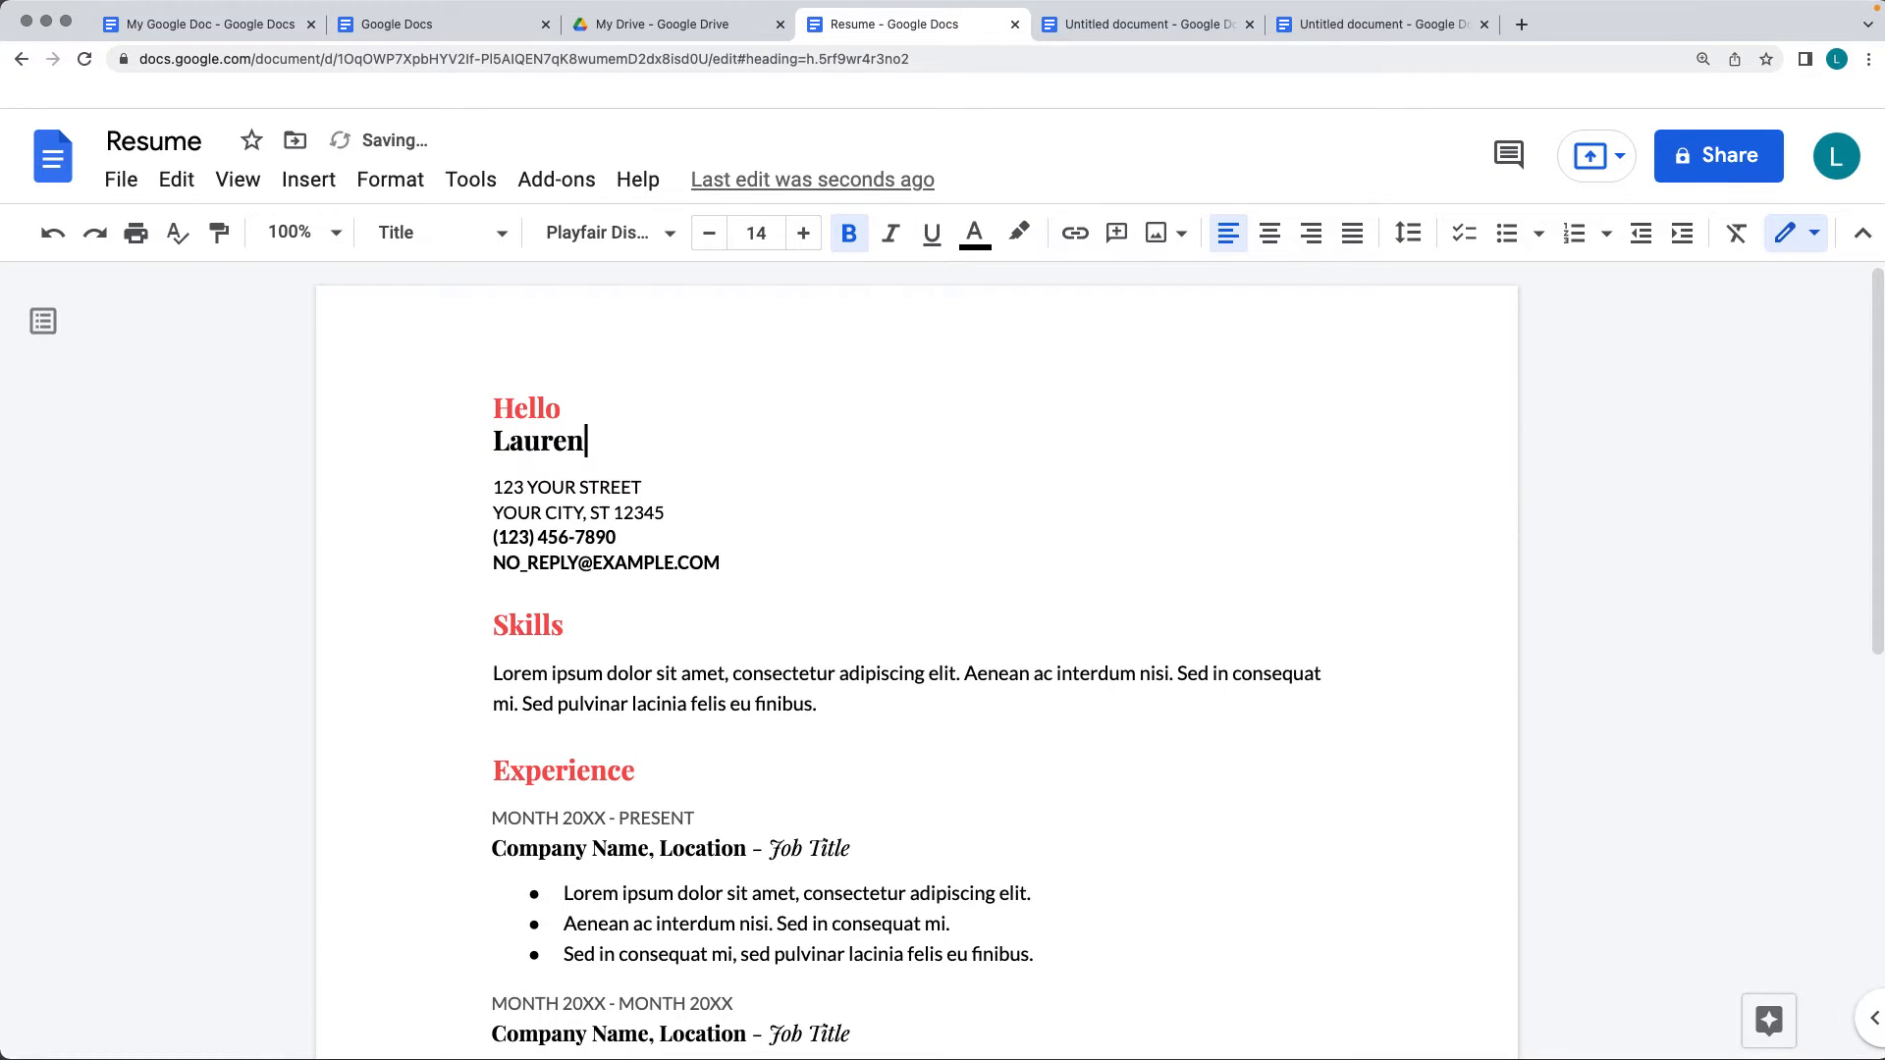
type("ce Svekis")
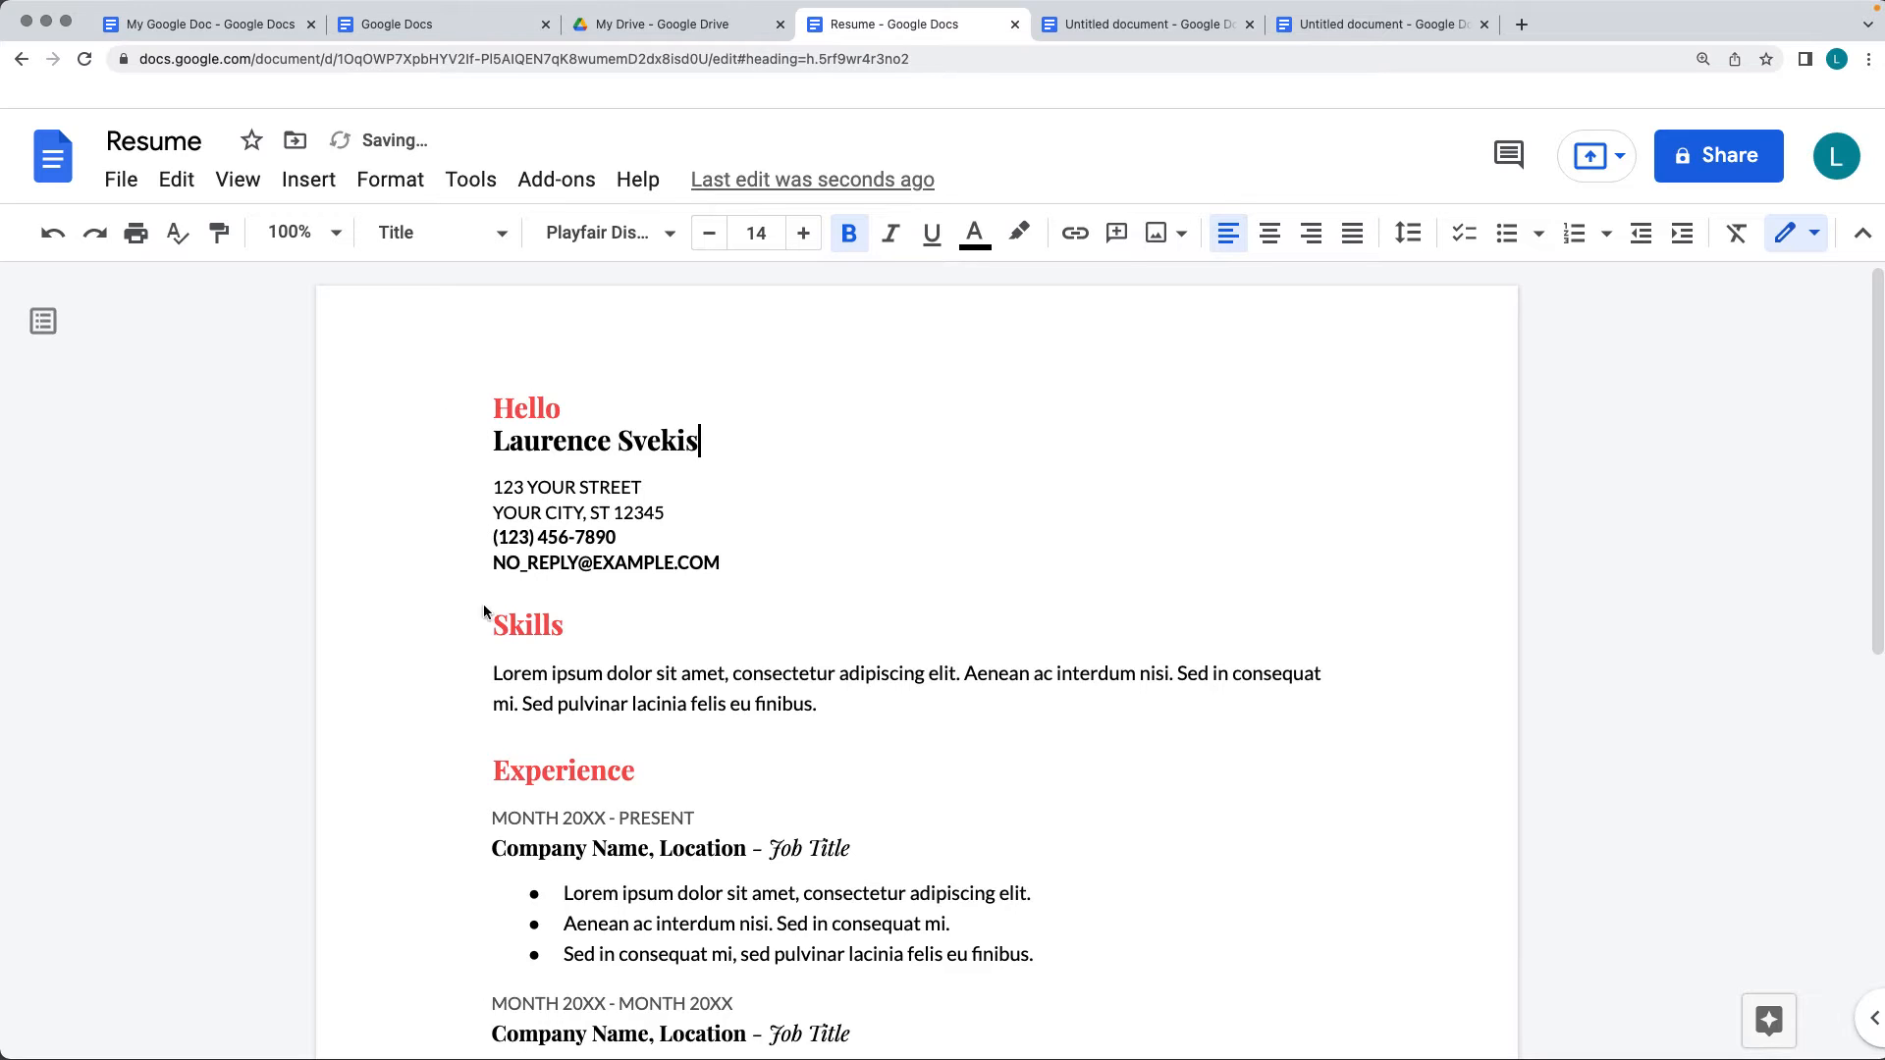
left_click(543, 539)
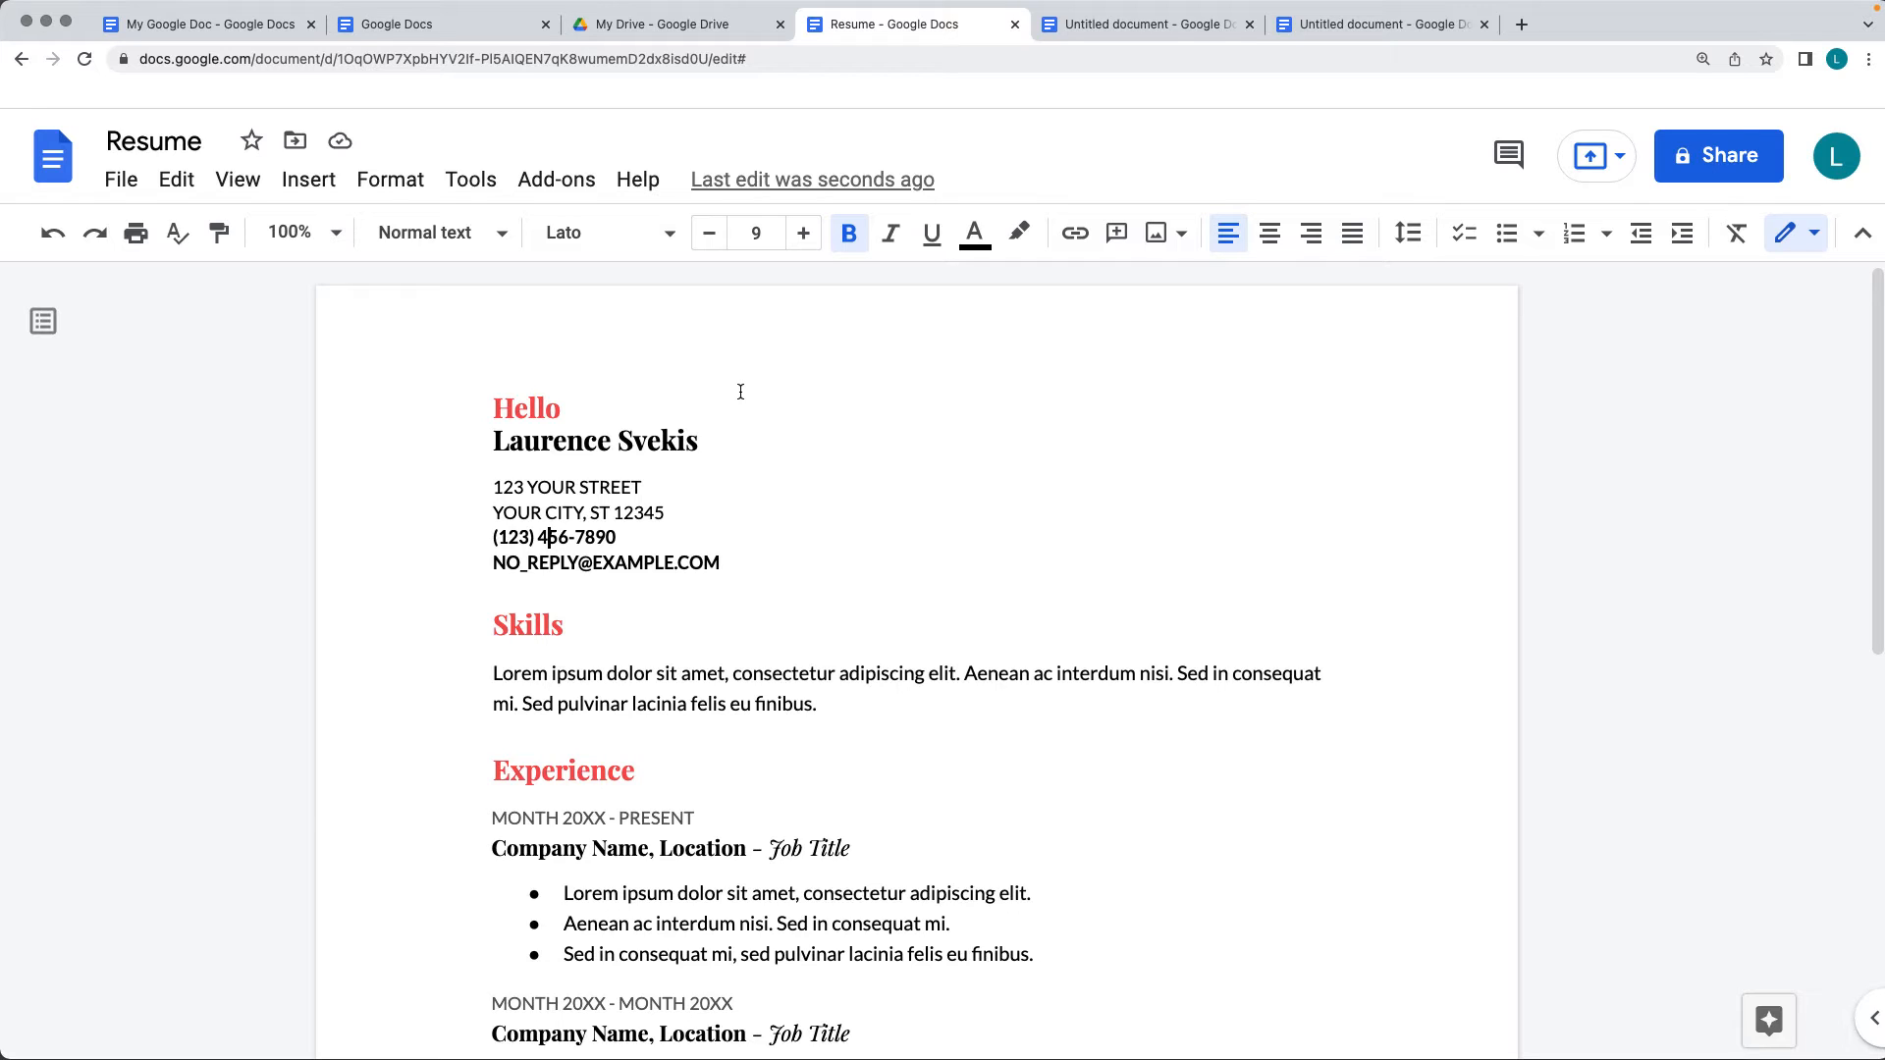
Switch to Google Drive and create a folder named Resume in My Drive.
left_click(633, 25)
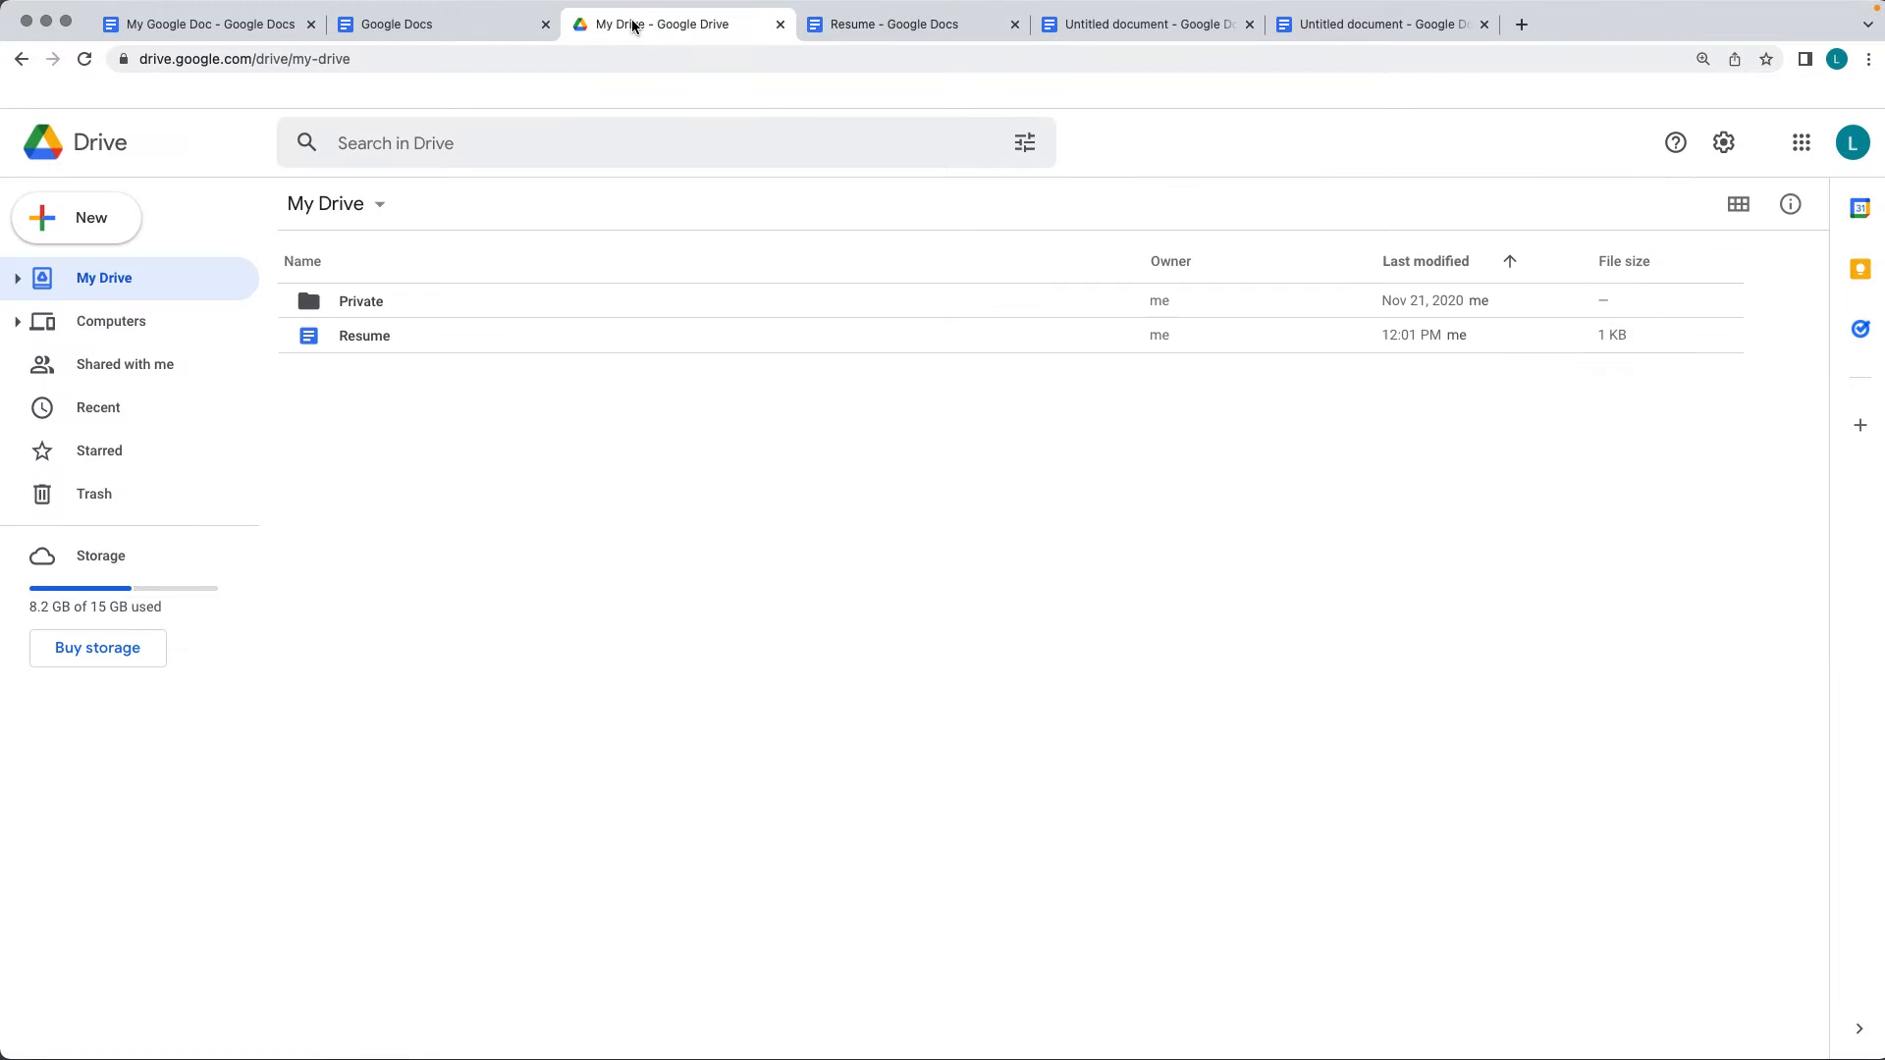
left_click(348, 350)
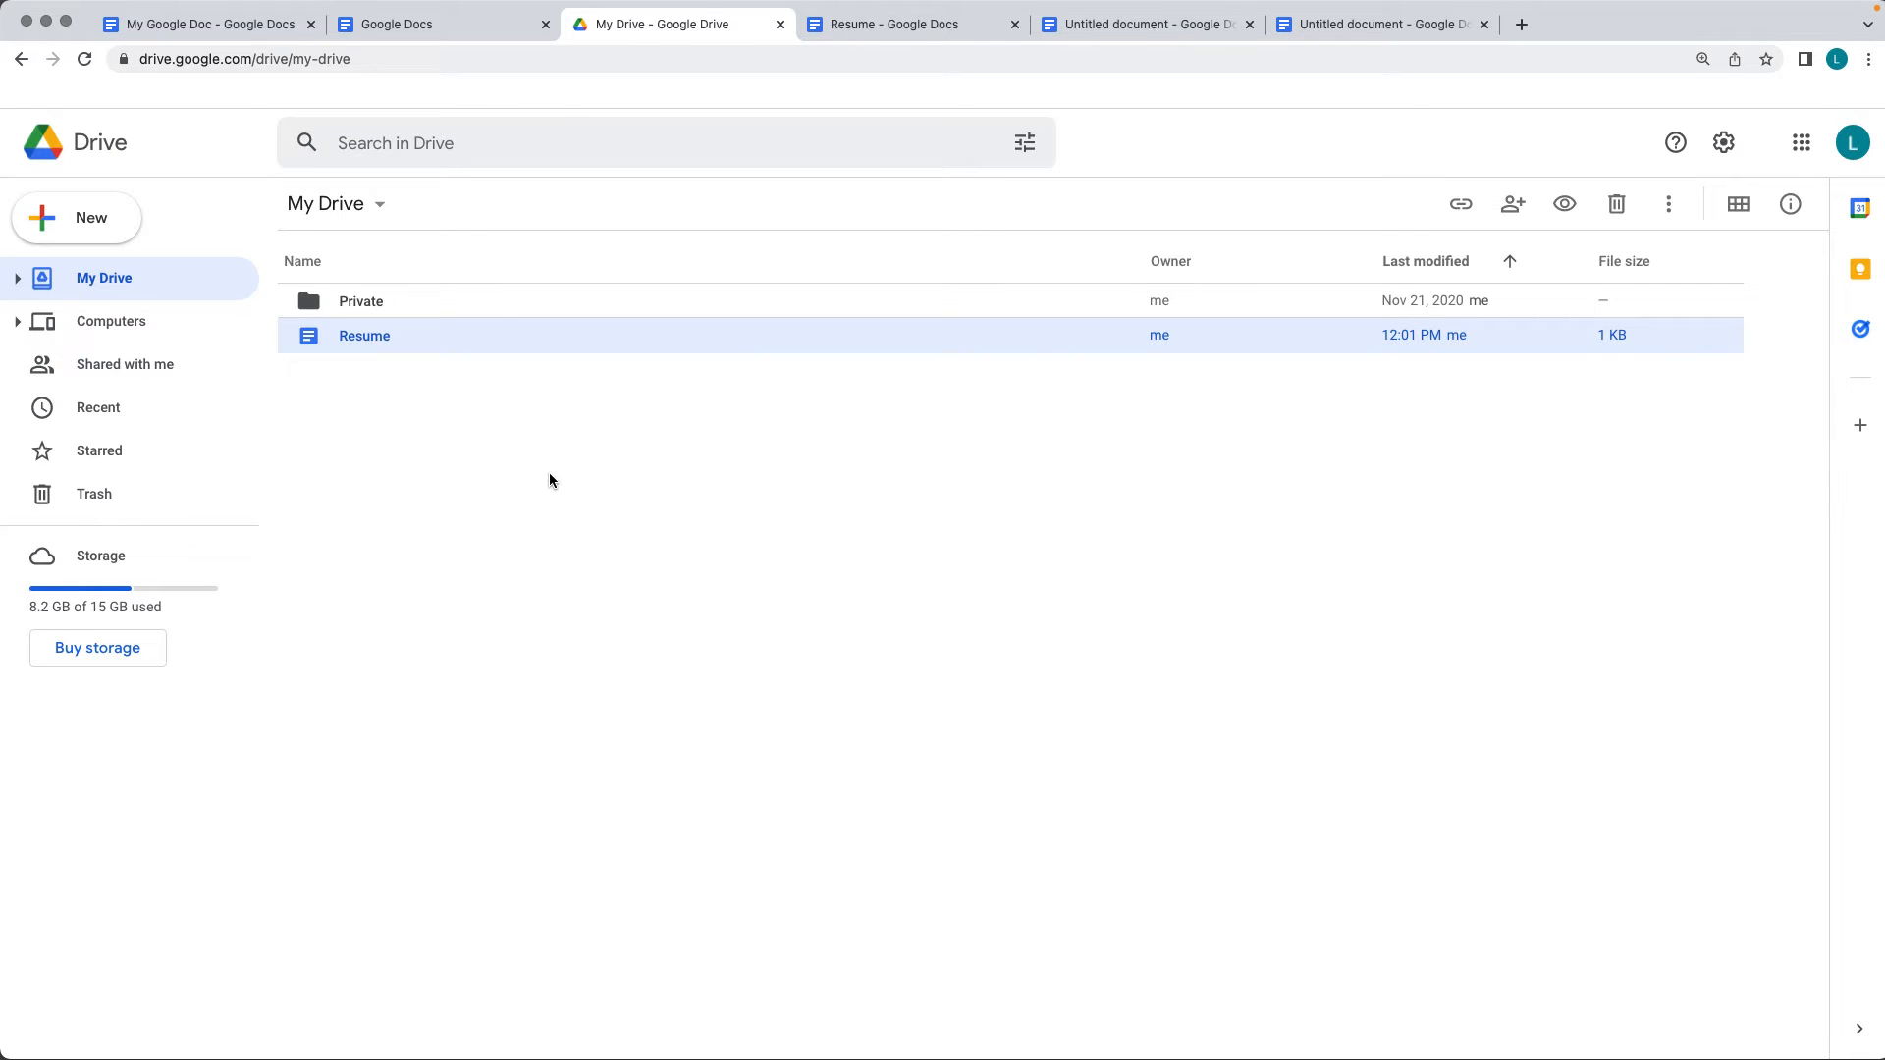
right_click(412, 469)
left_click(492, 493)
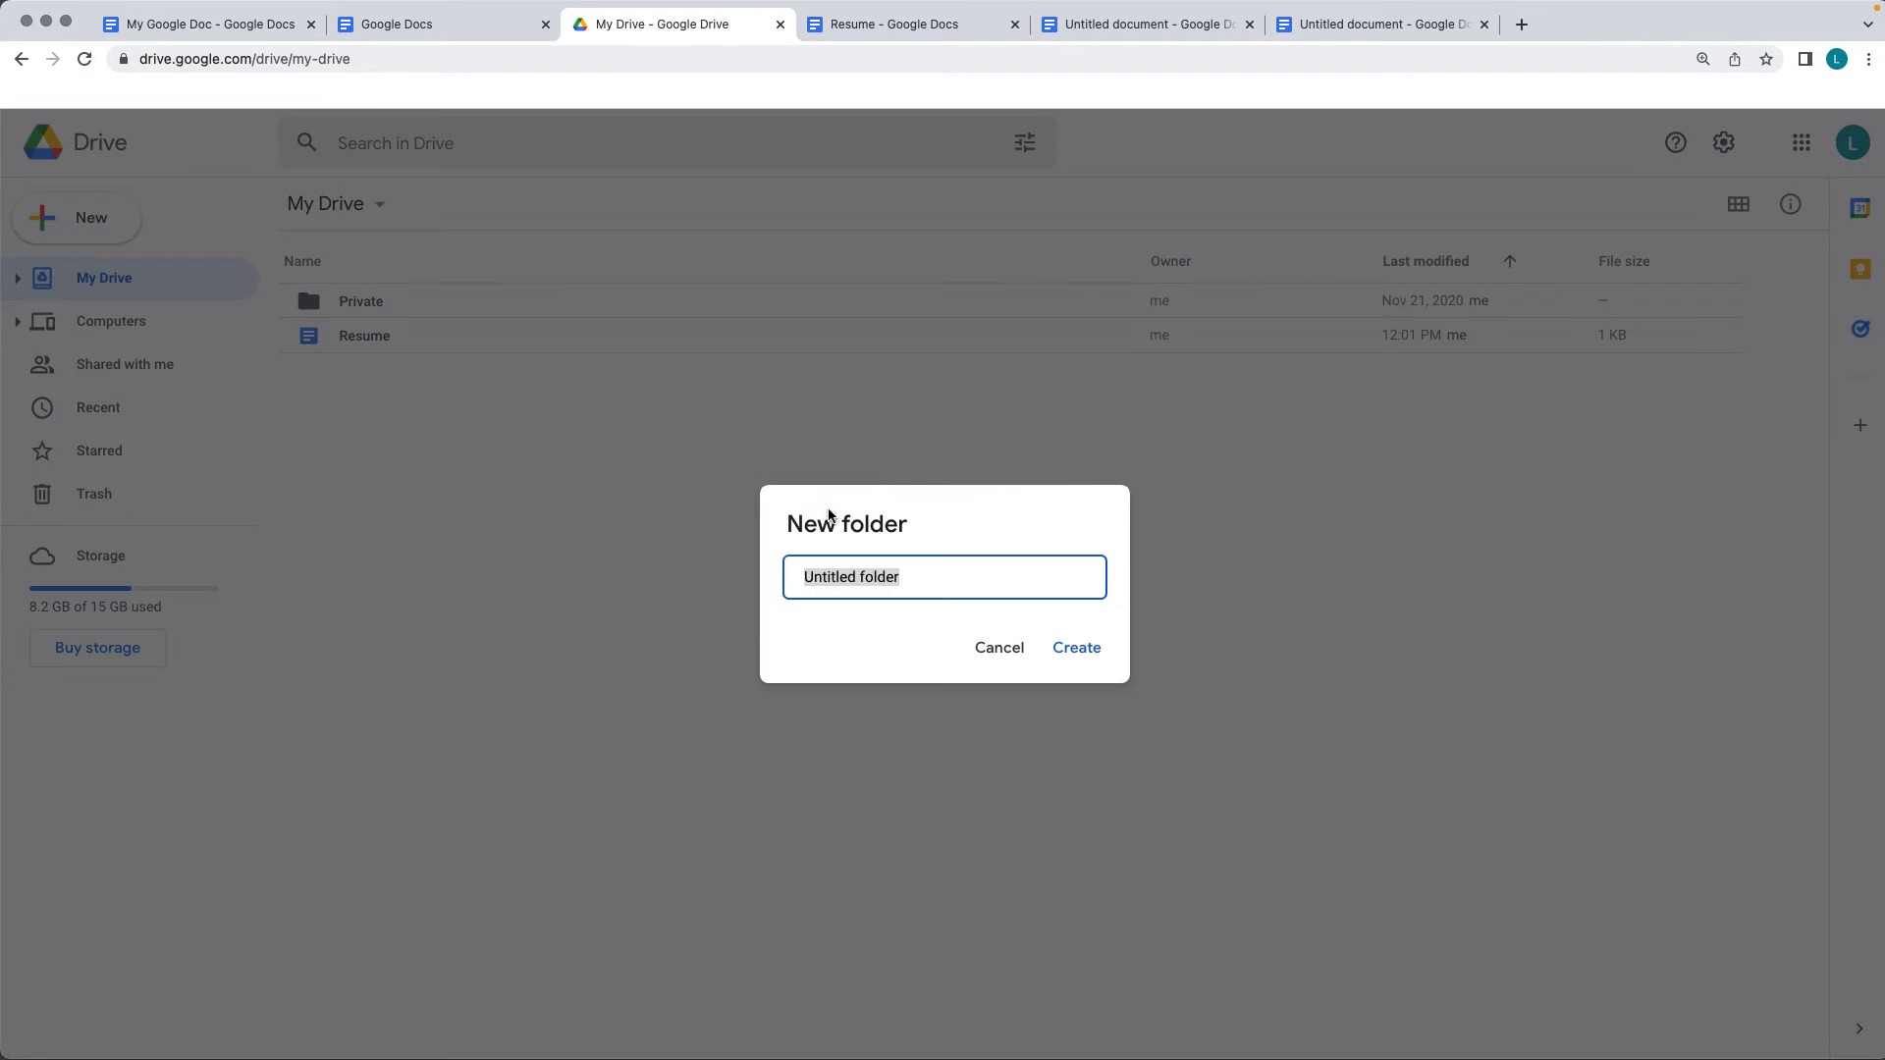
type("Resume")
key("Return")
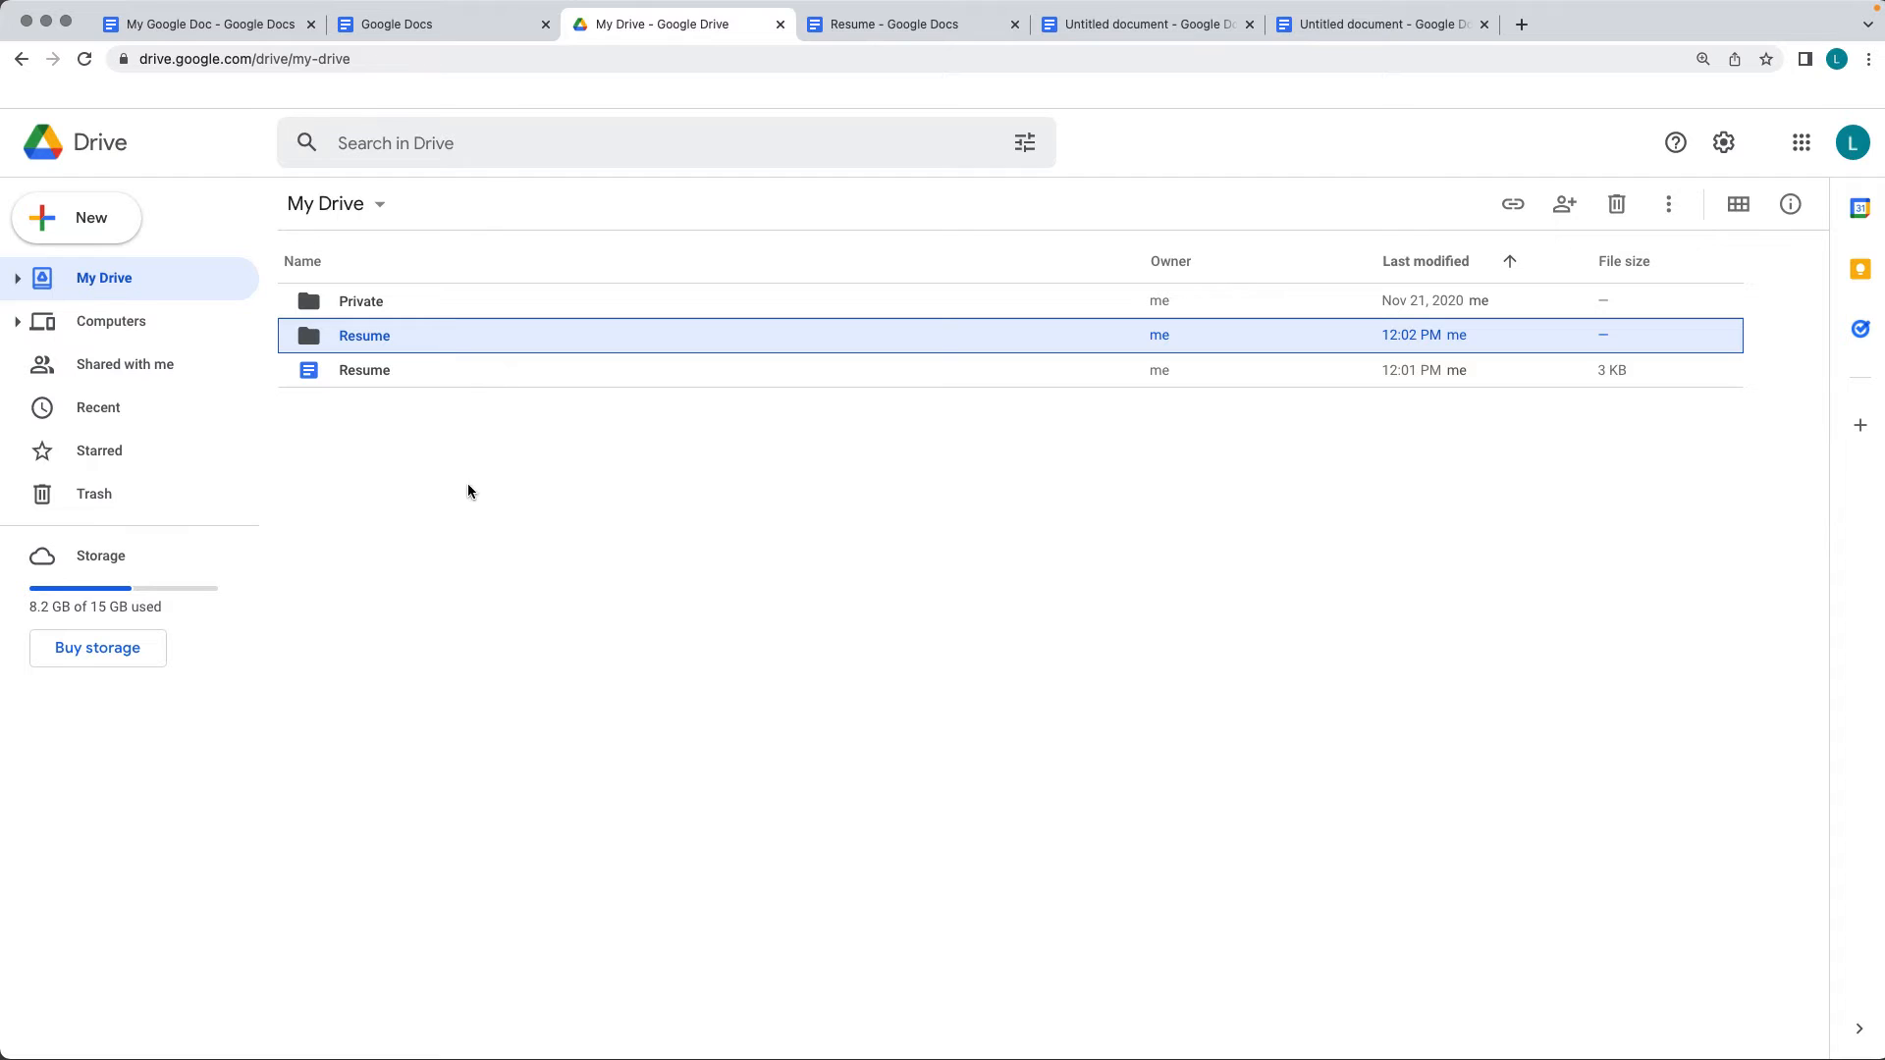
Move the Resume document into the Resume folder and open that folder.
left_click(564, 587)
mouse_move(348, 370)
left_mouse_down()
mouse_move(415, 324)
mouse_move(359, 339)
left_mouse_up()
double_click(355, 333)
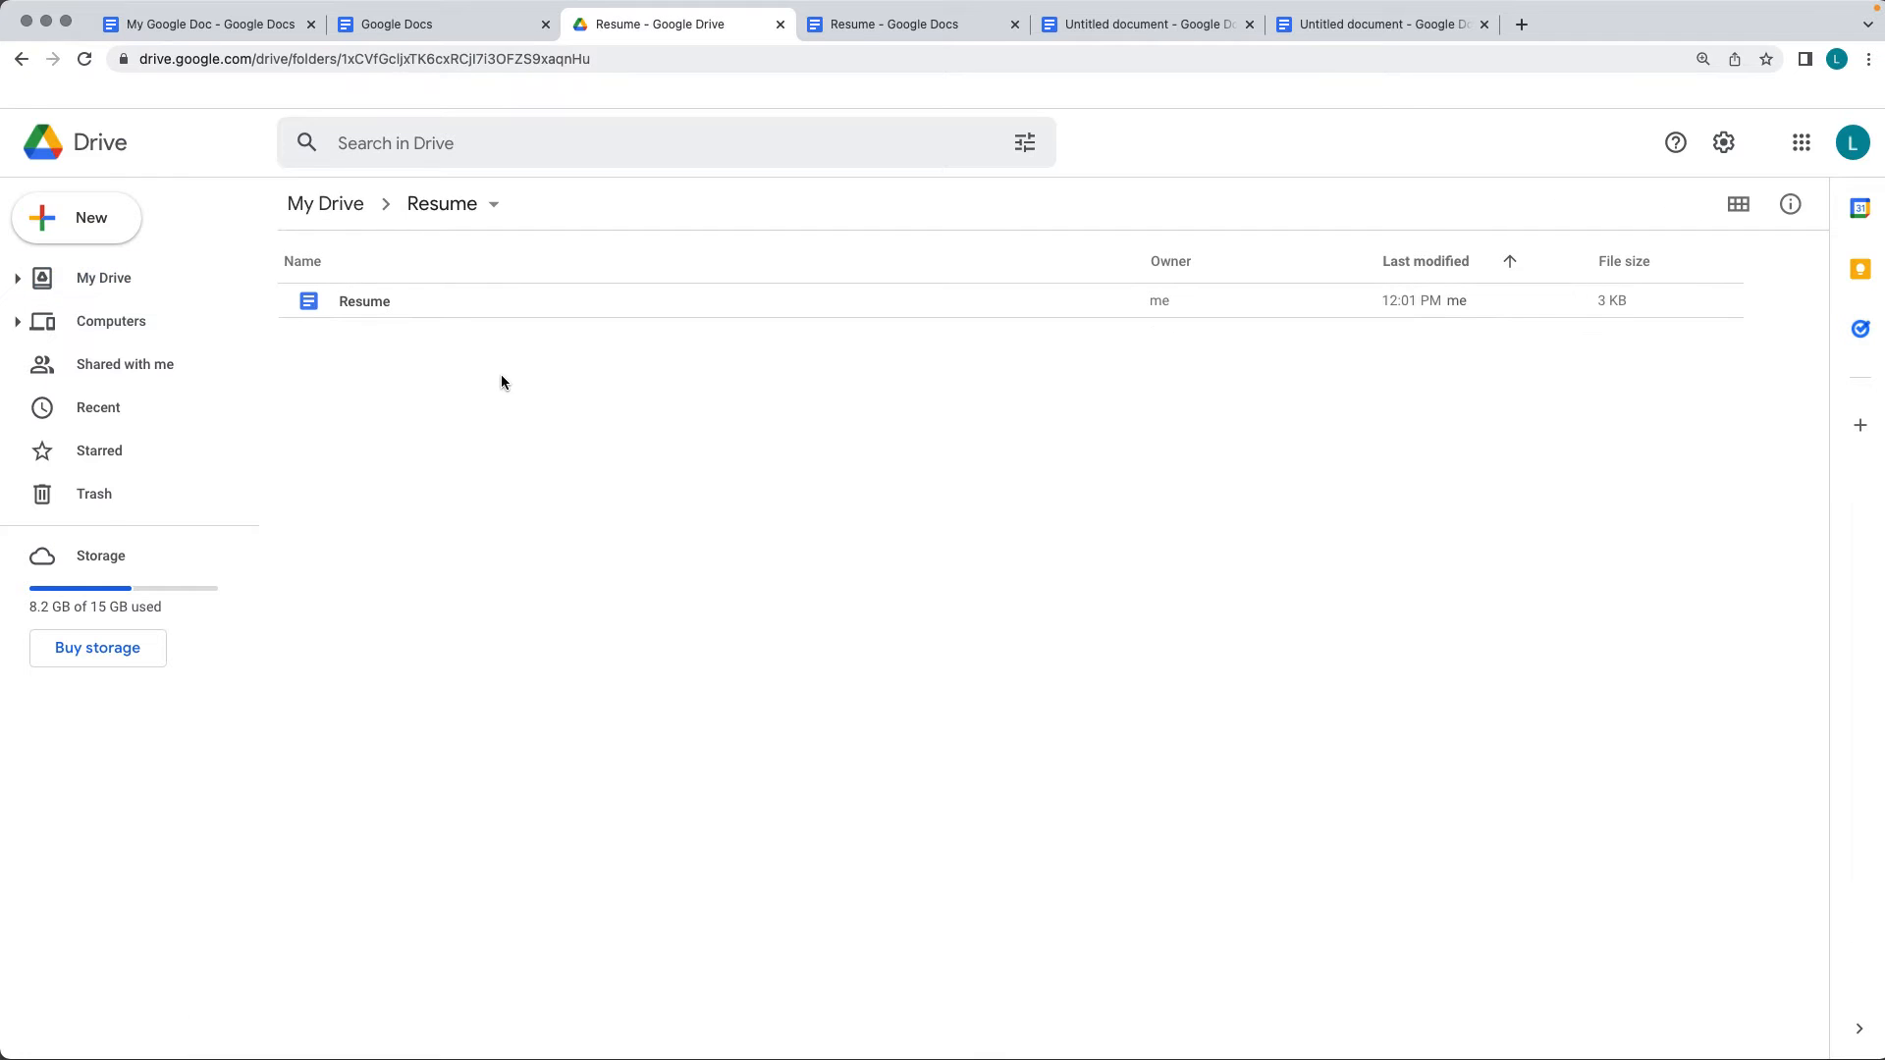
Move the Resume document out of the folder back to My Drive and return to My Drive.
left_click_drag(413, 262, 329, 218)
left_click(326, 208)
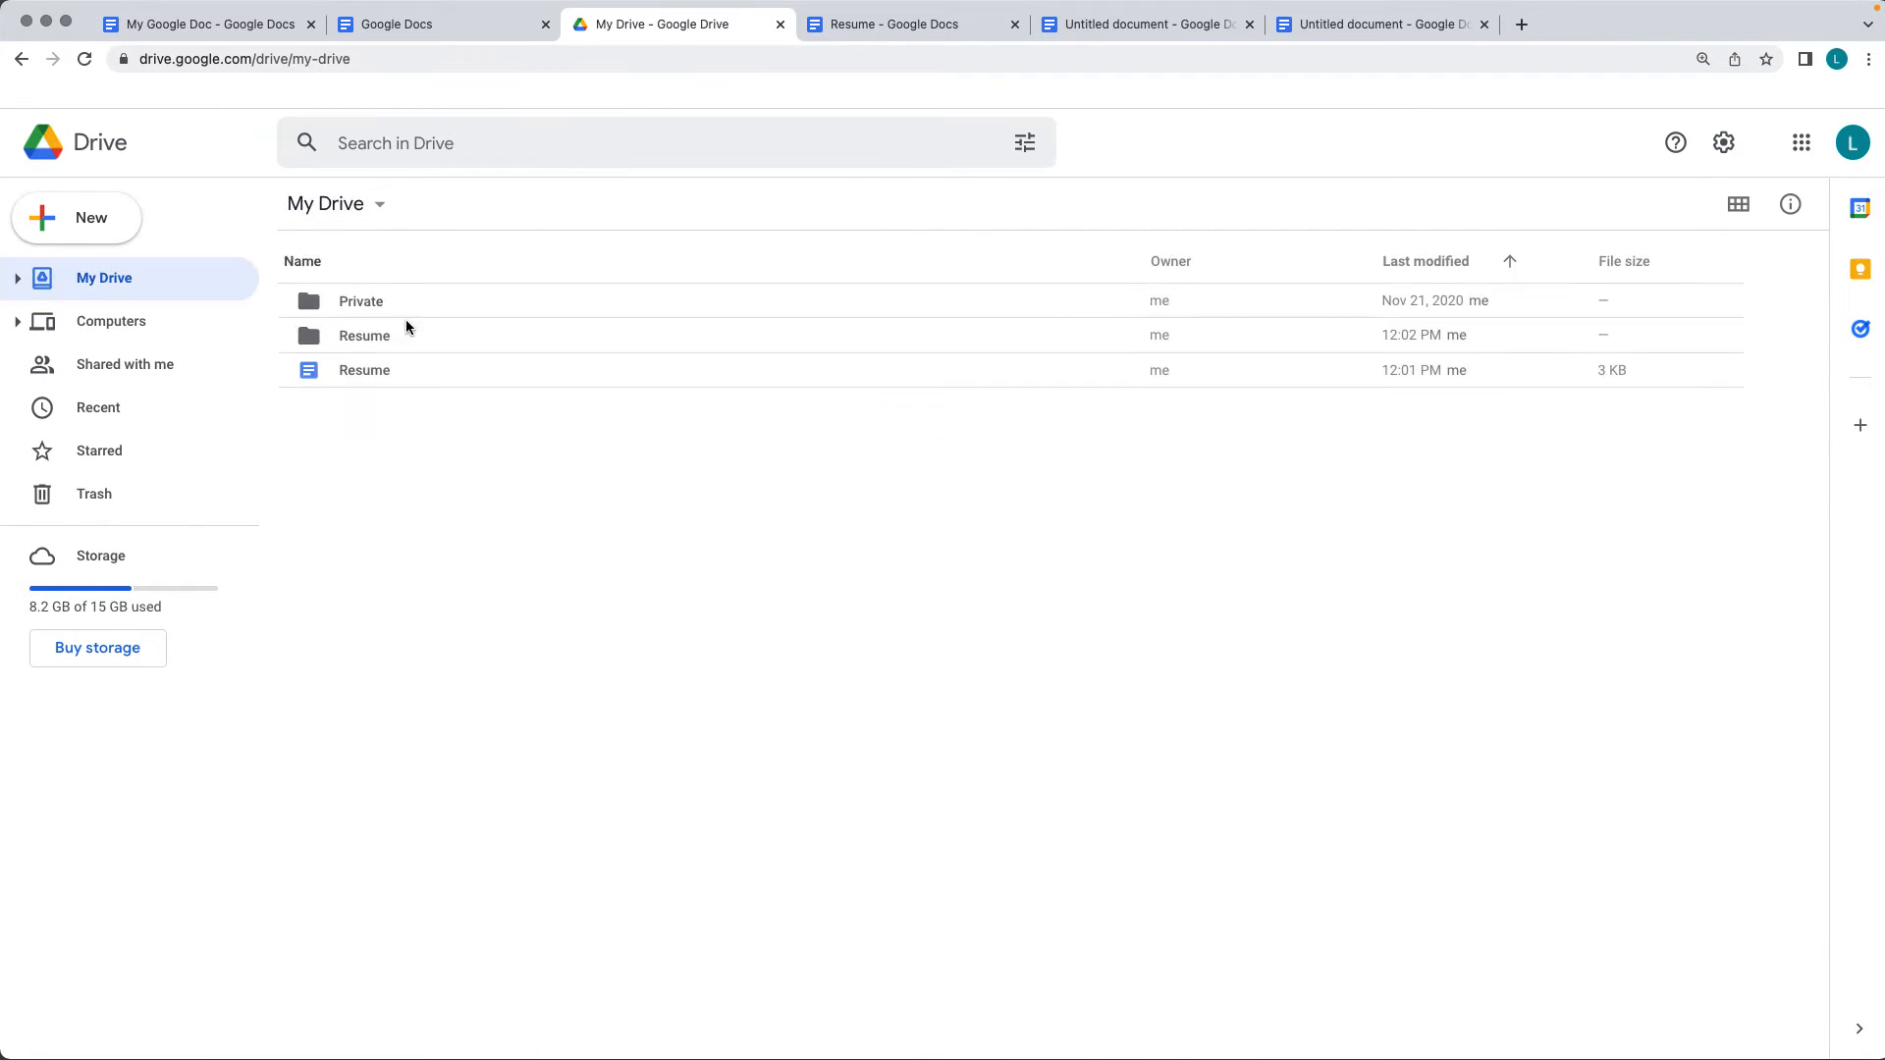
Switch to the Resume document and move it into a new subfolder named "new" created inside the Resume folder.
left_click(883, 26)
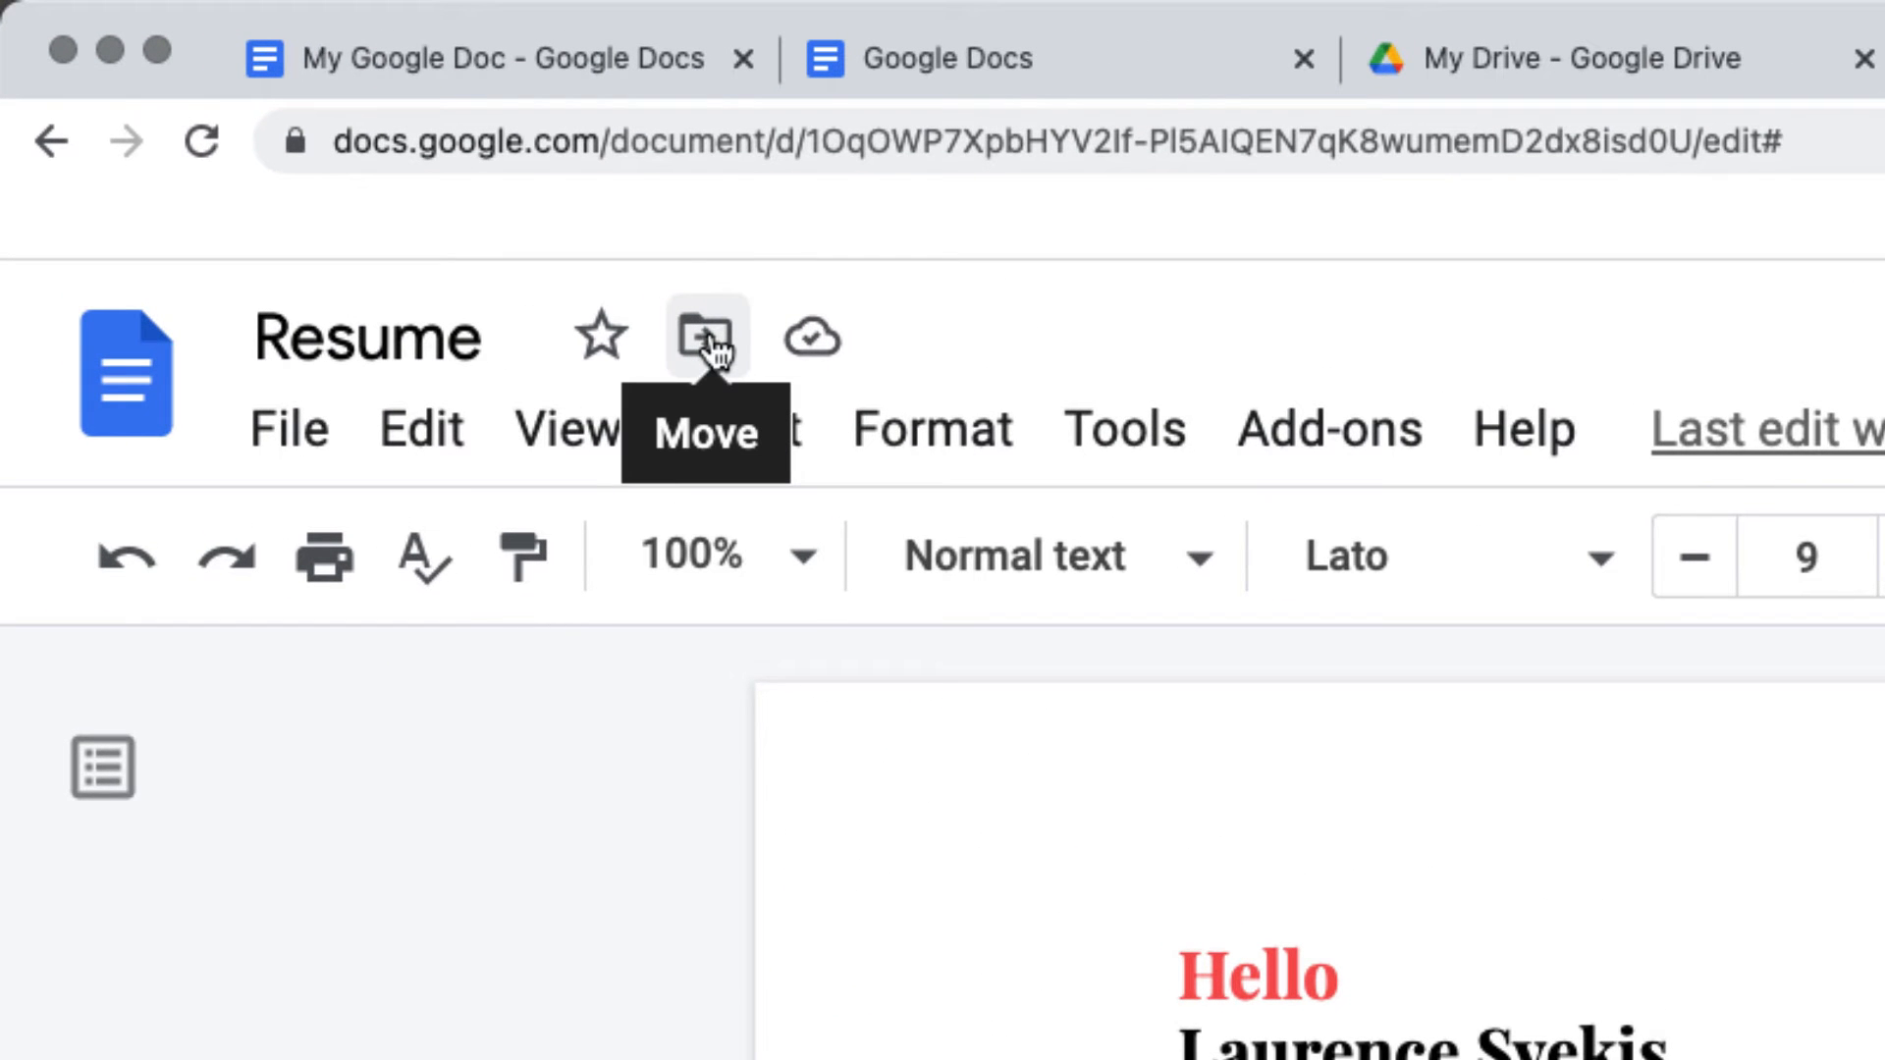
left_click(707, 338)
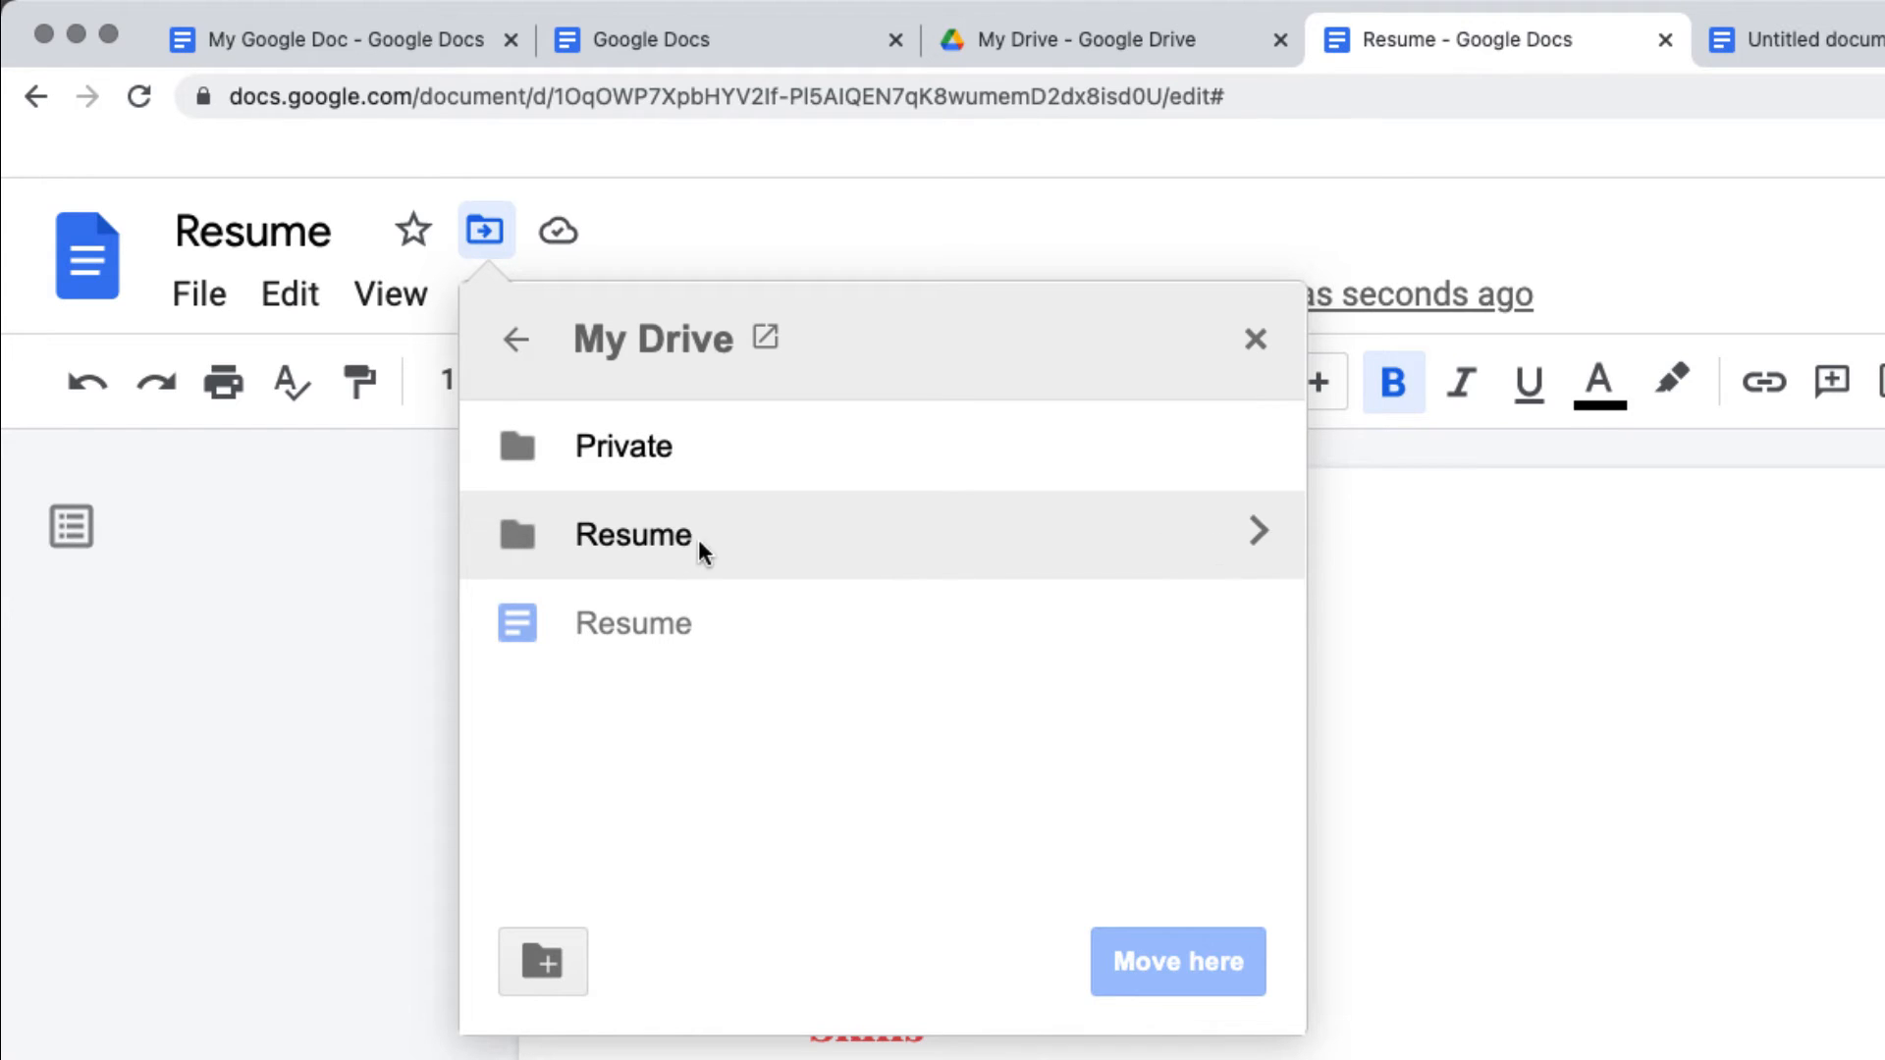
left_click(1258, 535)
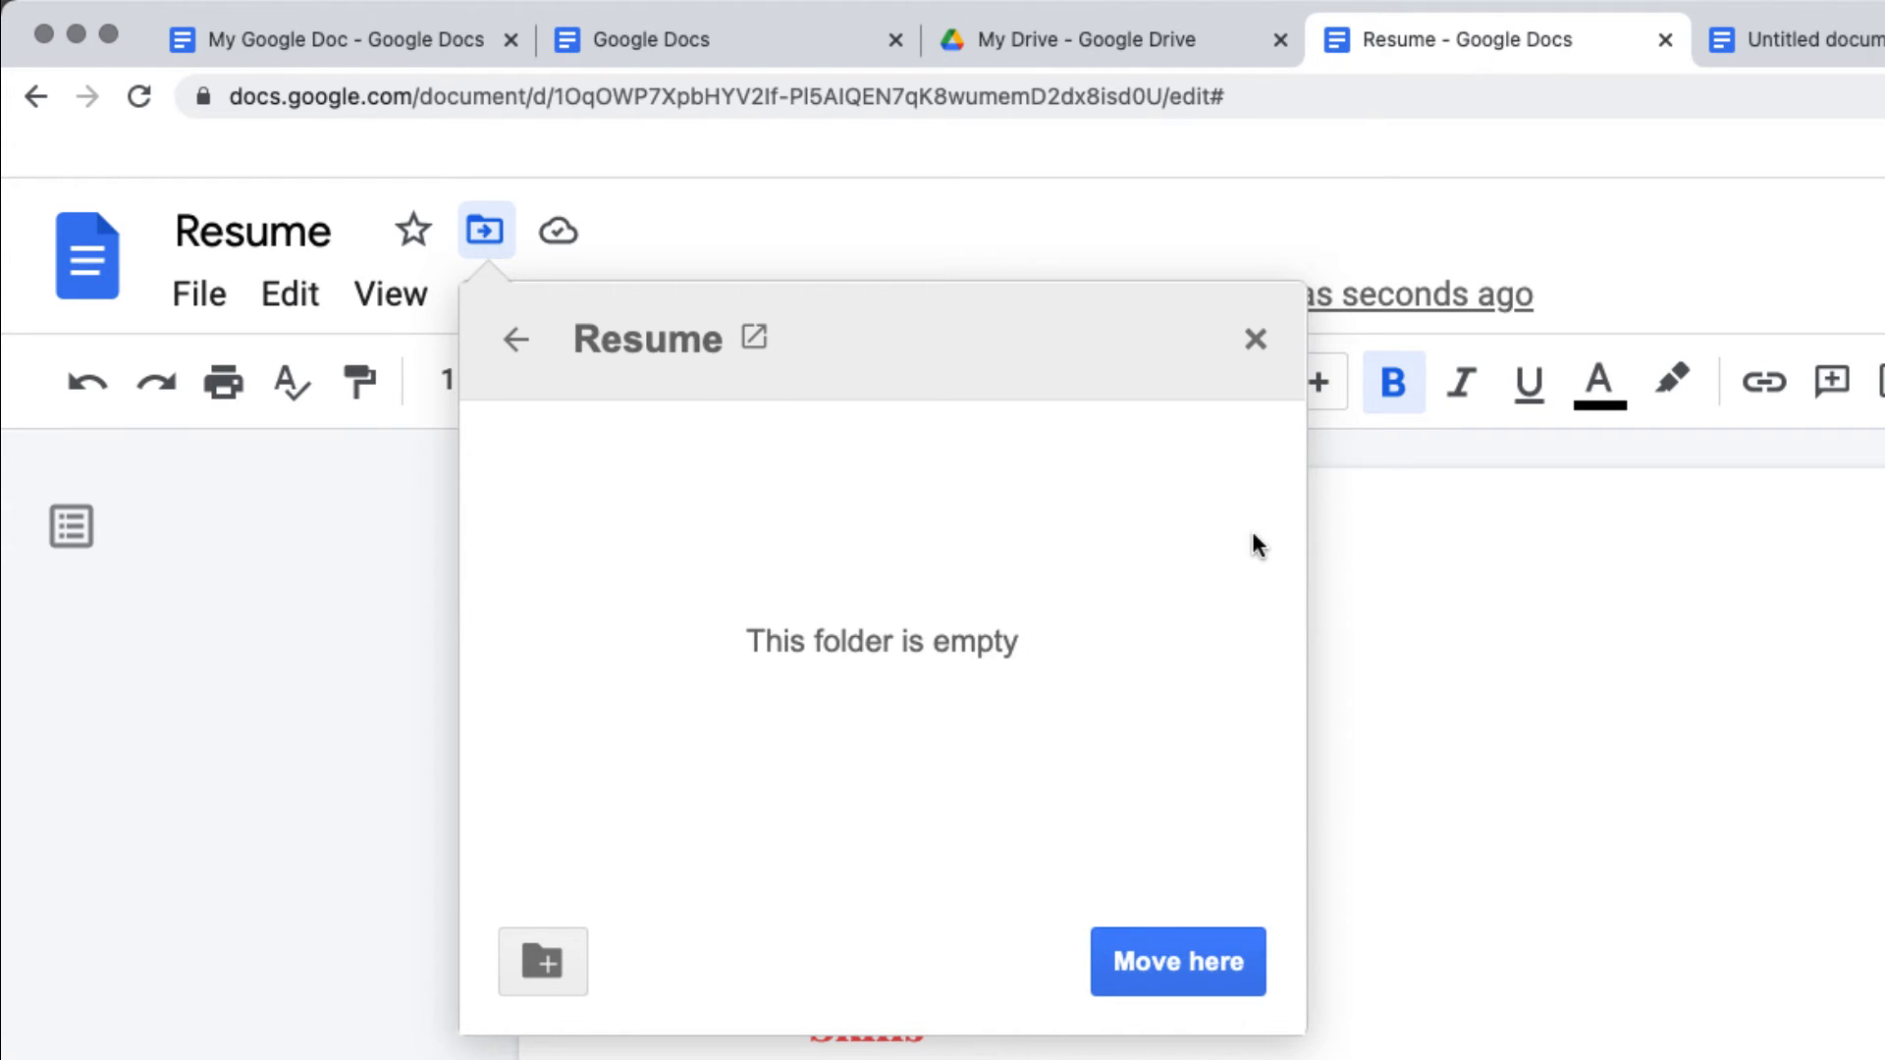
left_click(545, 975)
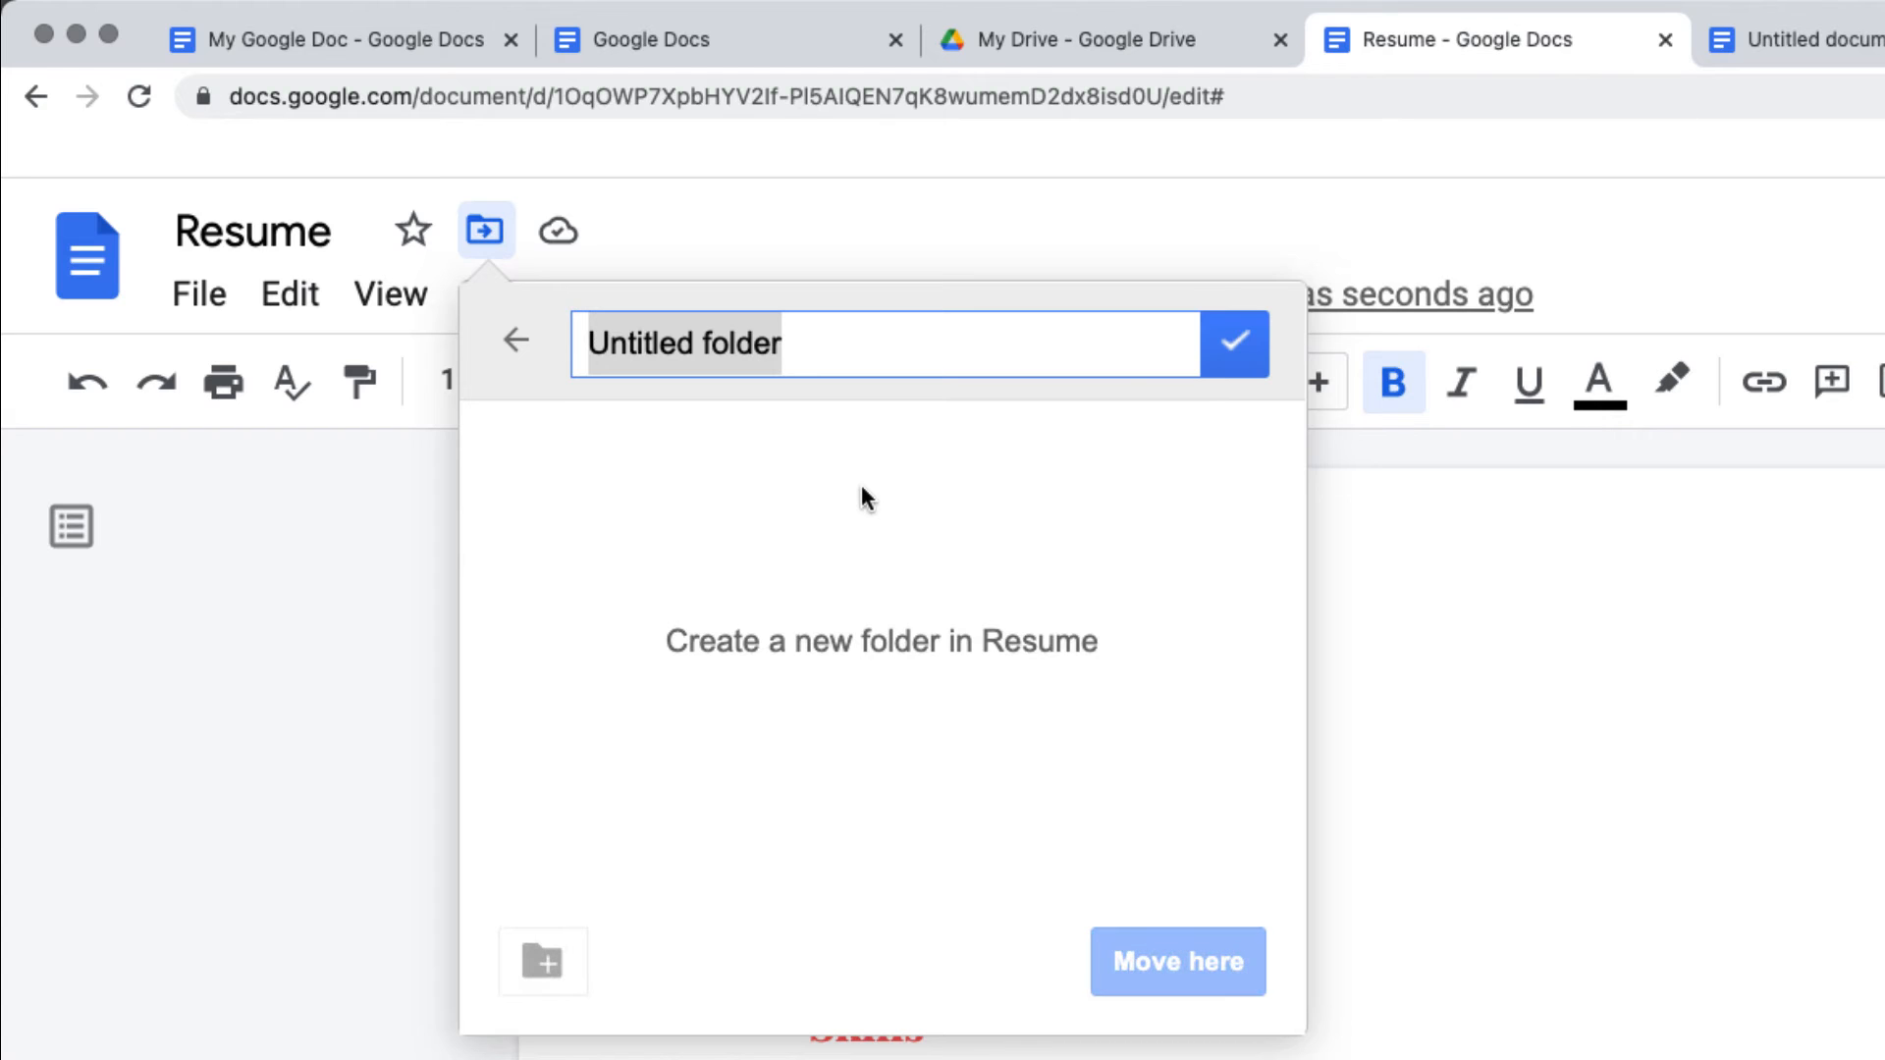
type("new")
key("Return")
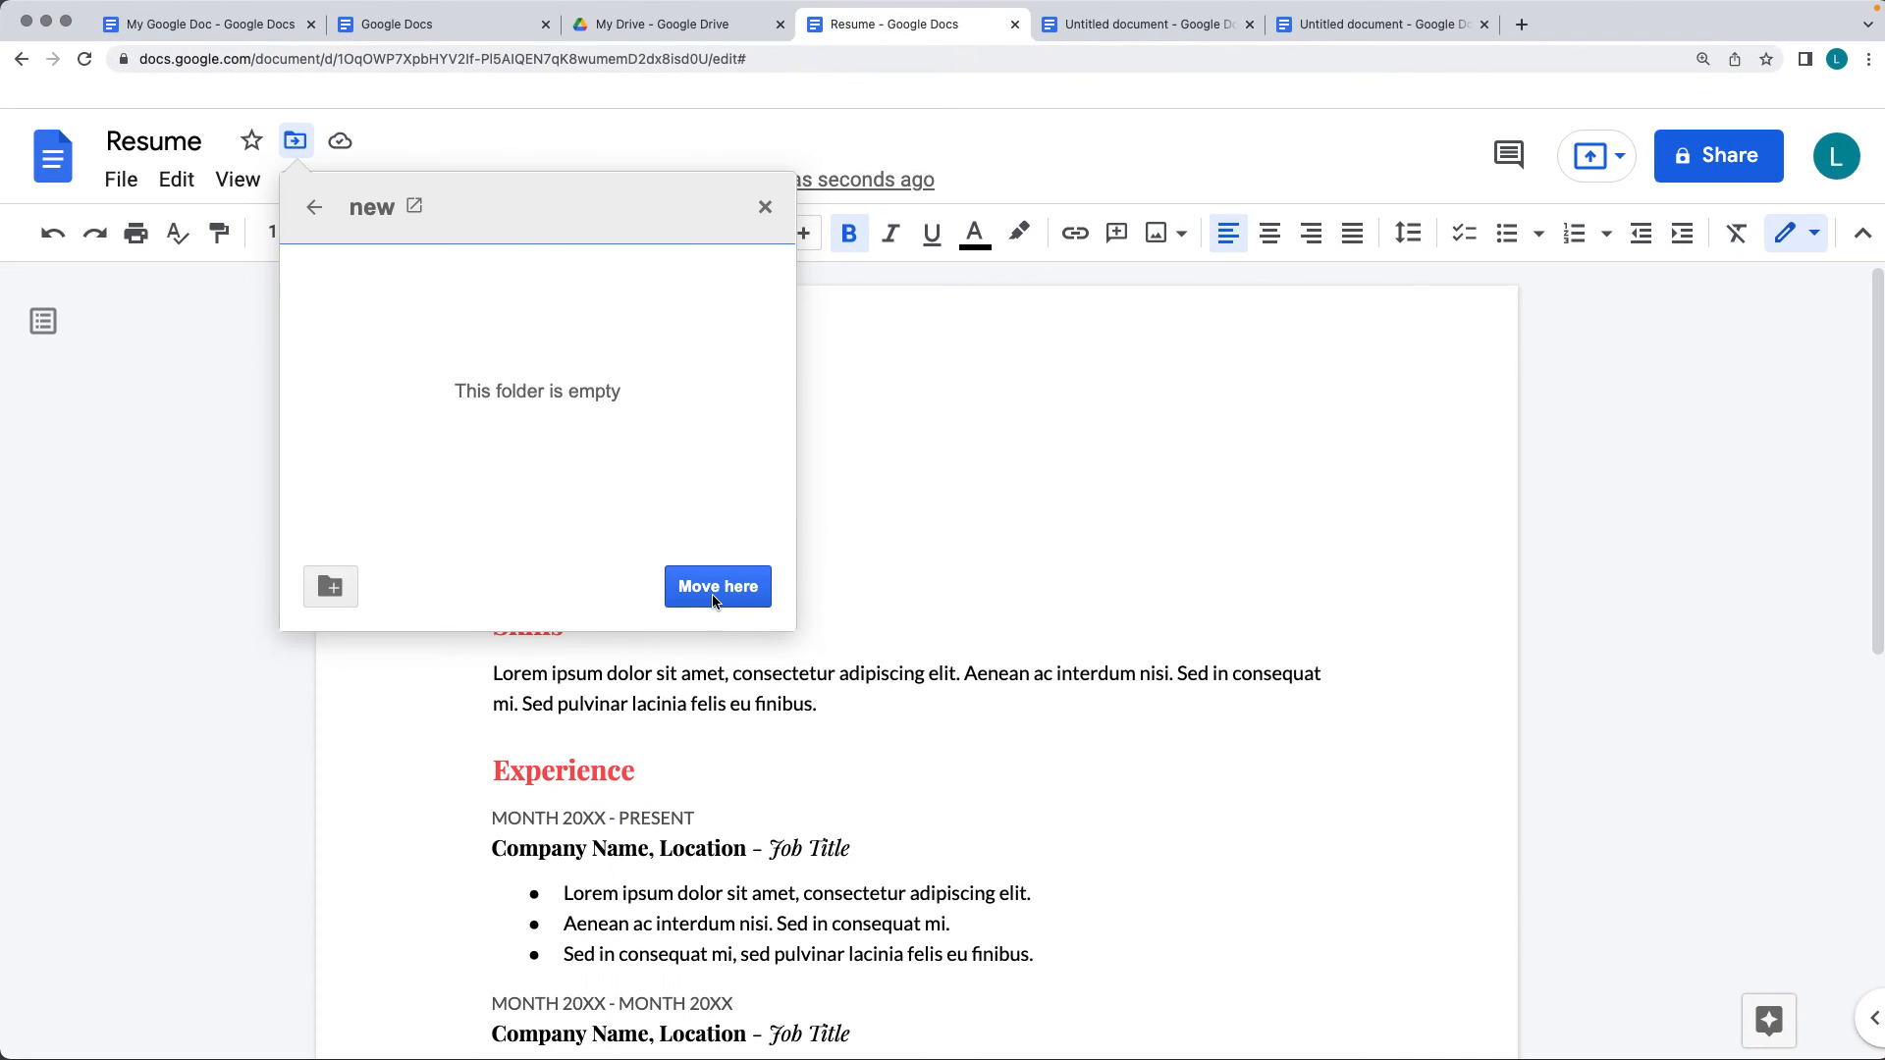
left_click(856, 710)
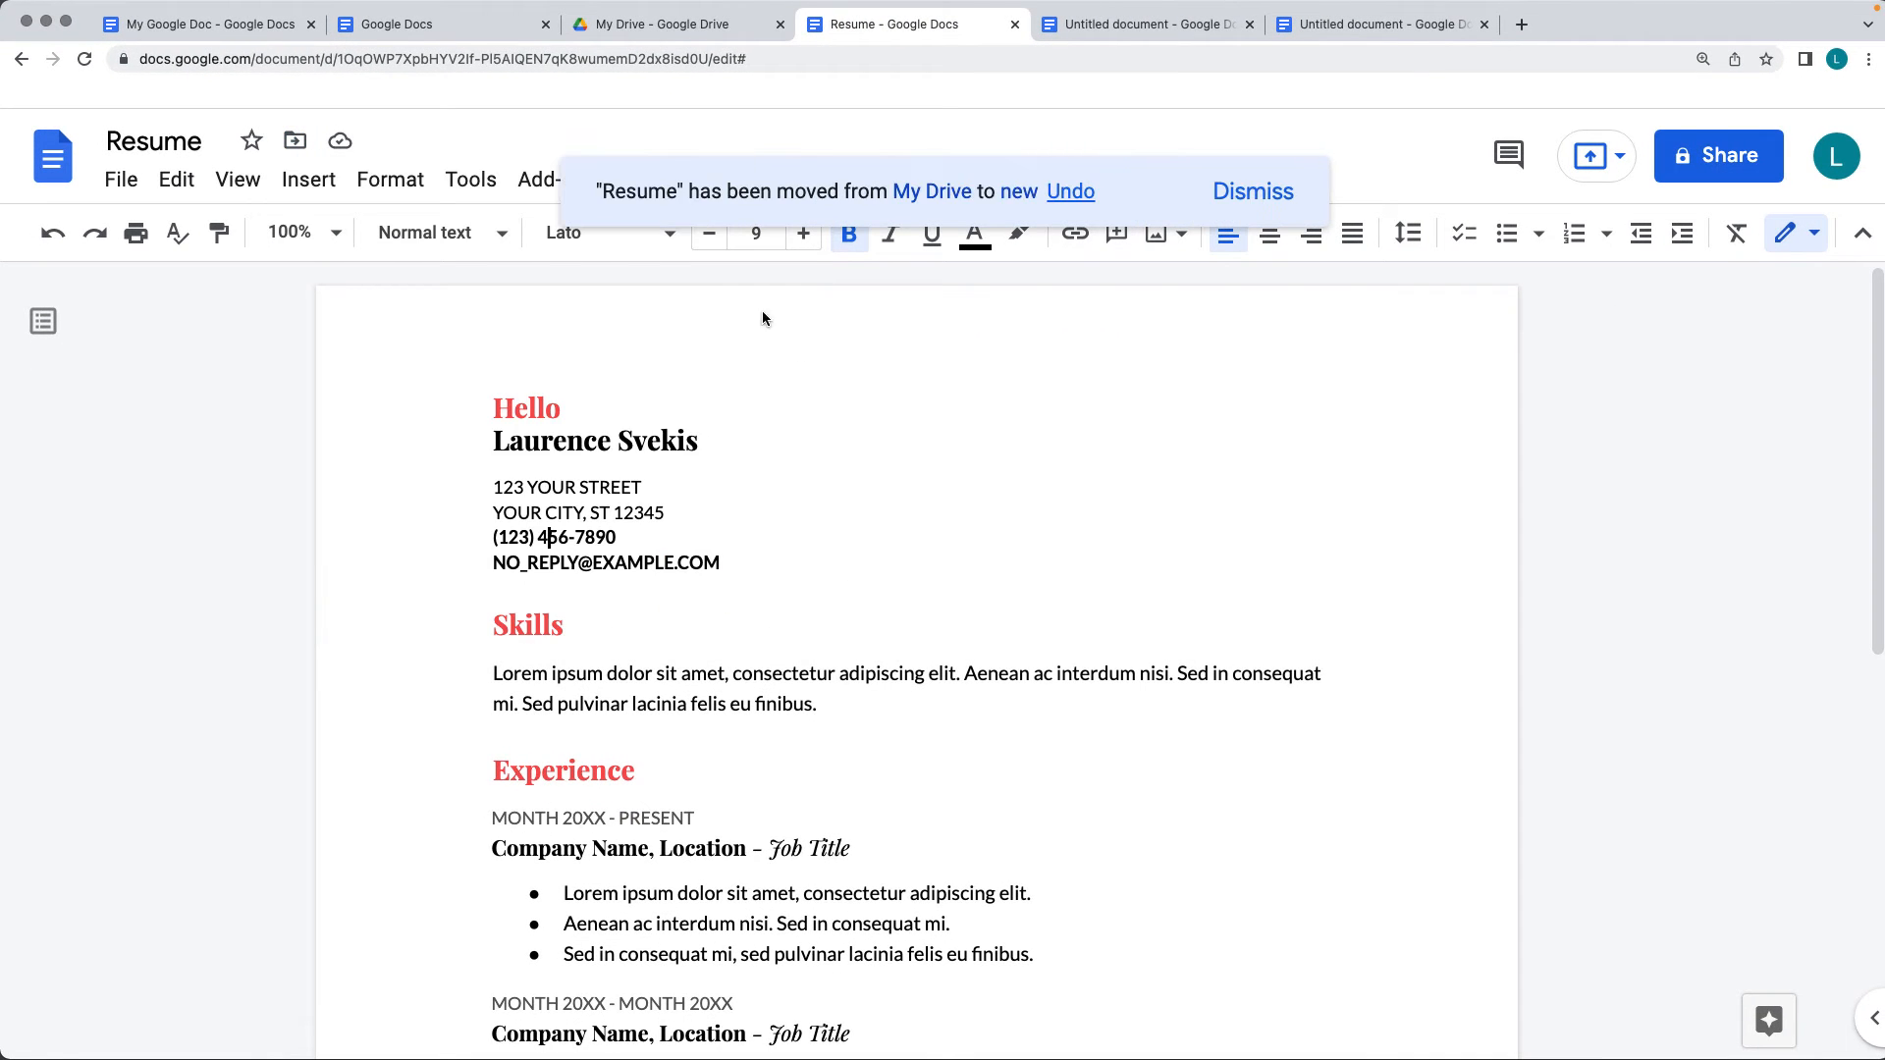
Switch to Google Drive and open the "new" folder inside the Resume folder to check for the moved document.
left_click(681, 27)
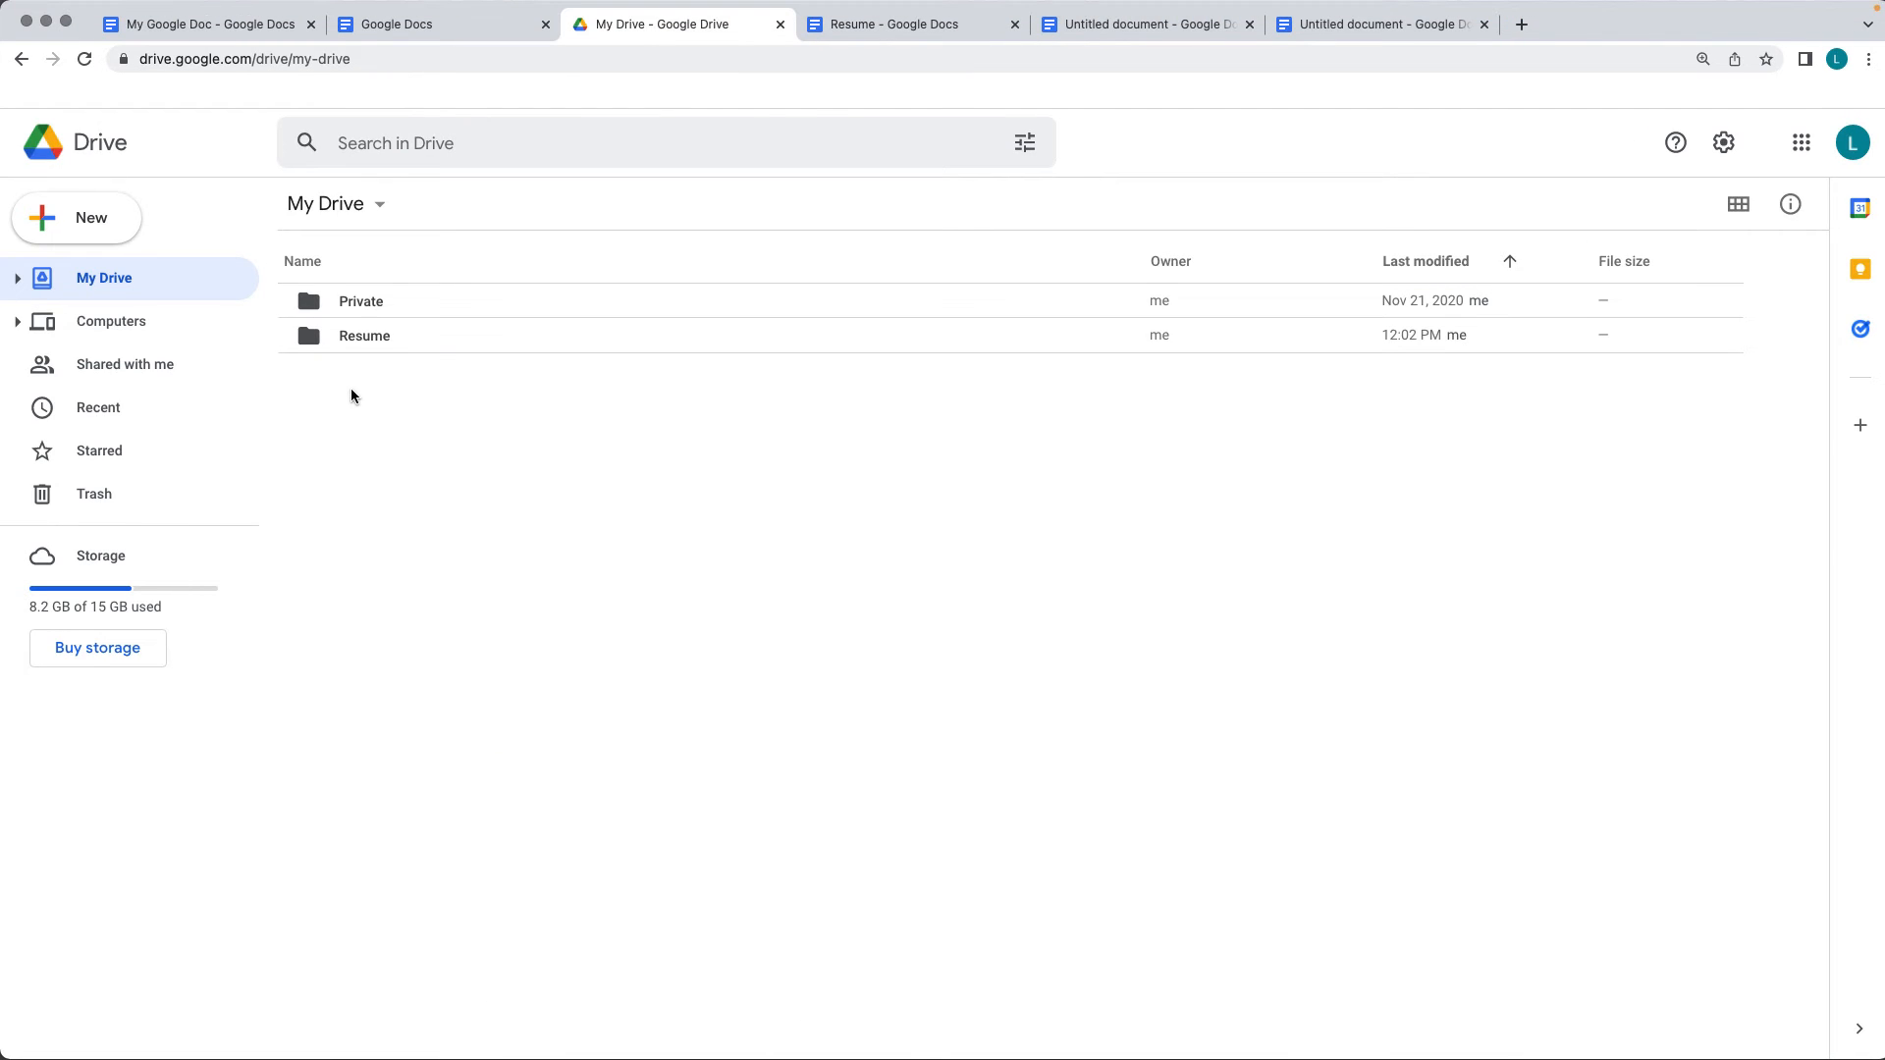
double_click(356, 342)
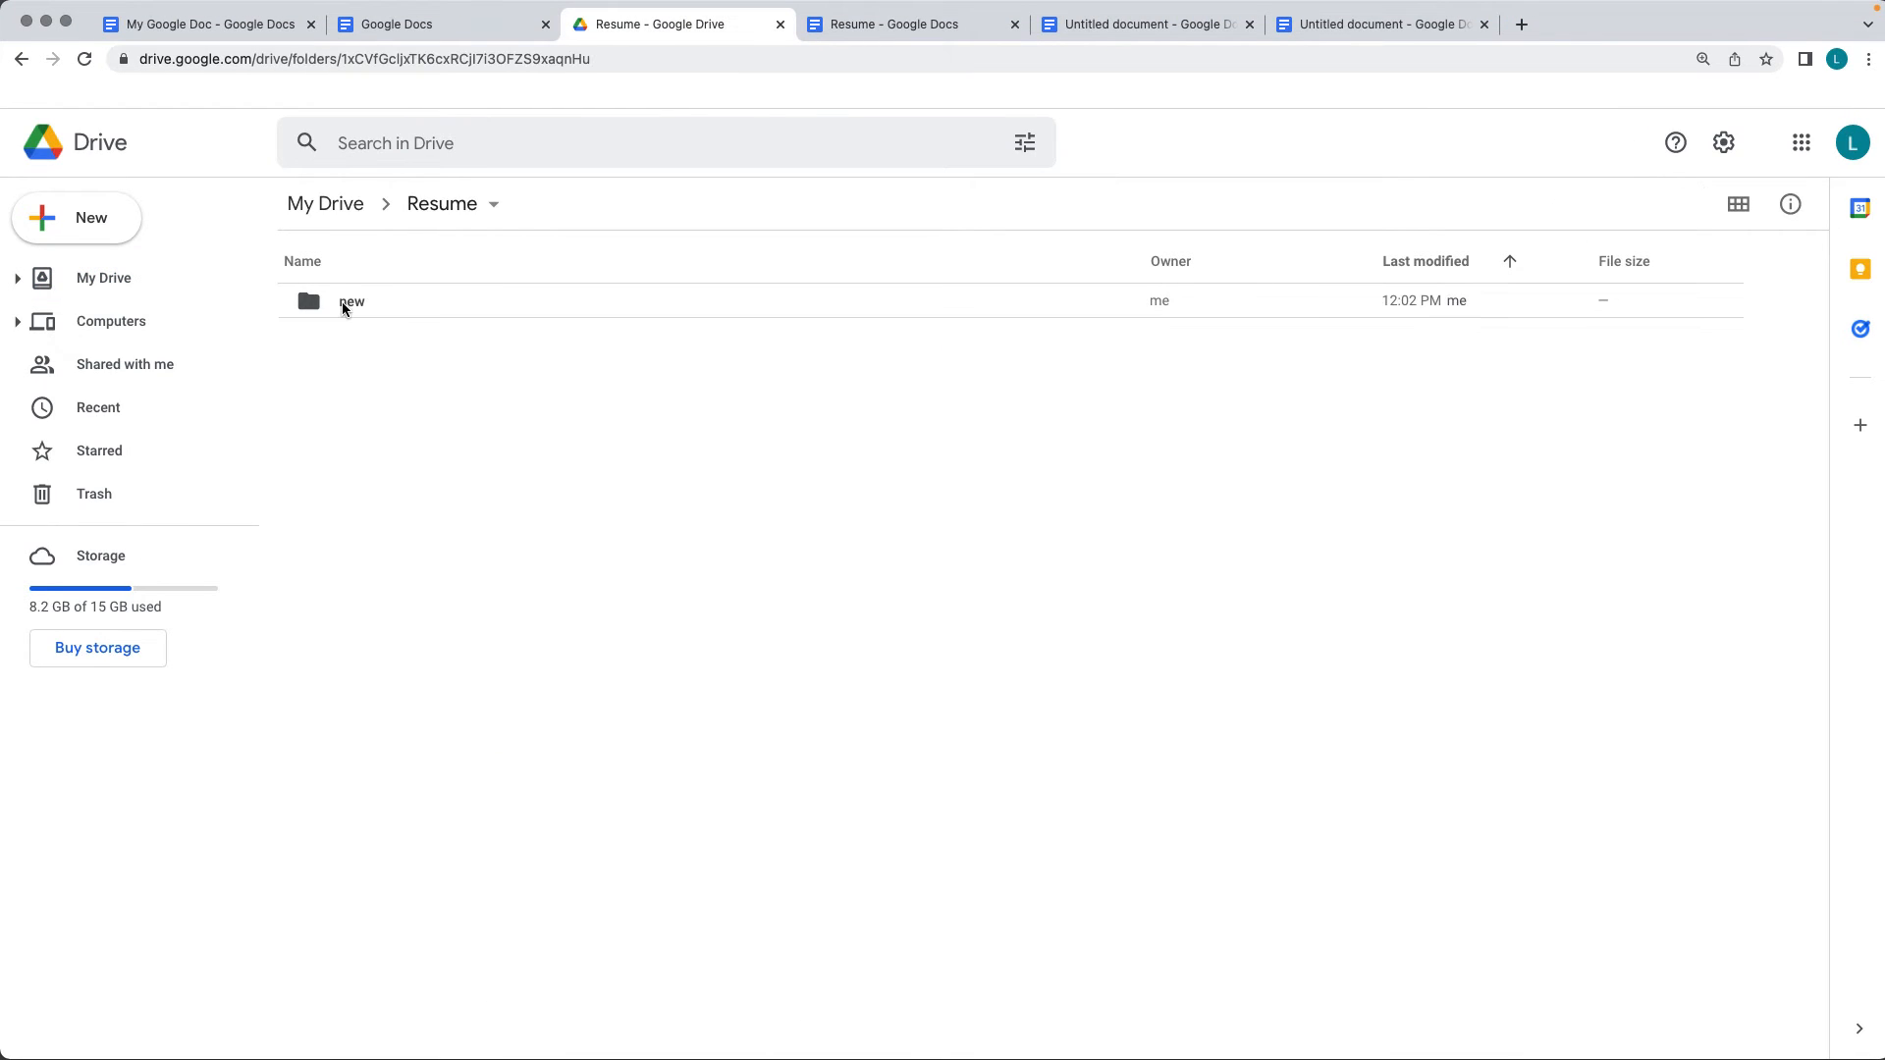
double_click(342, 302)
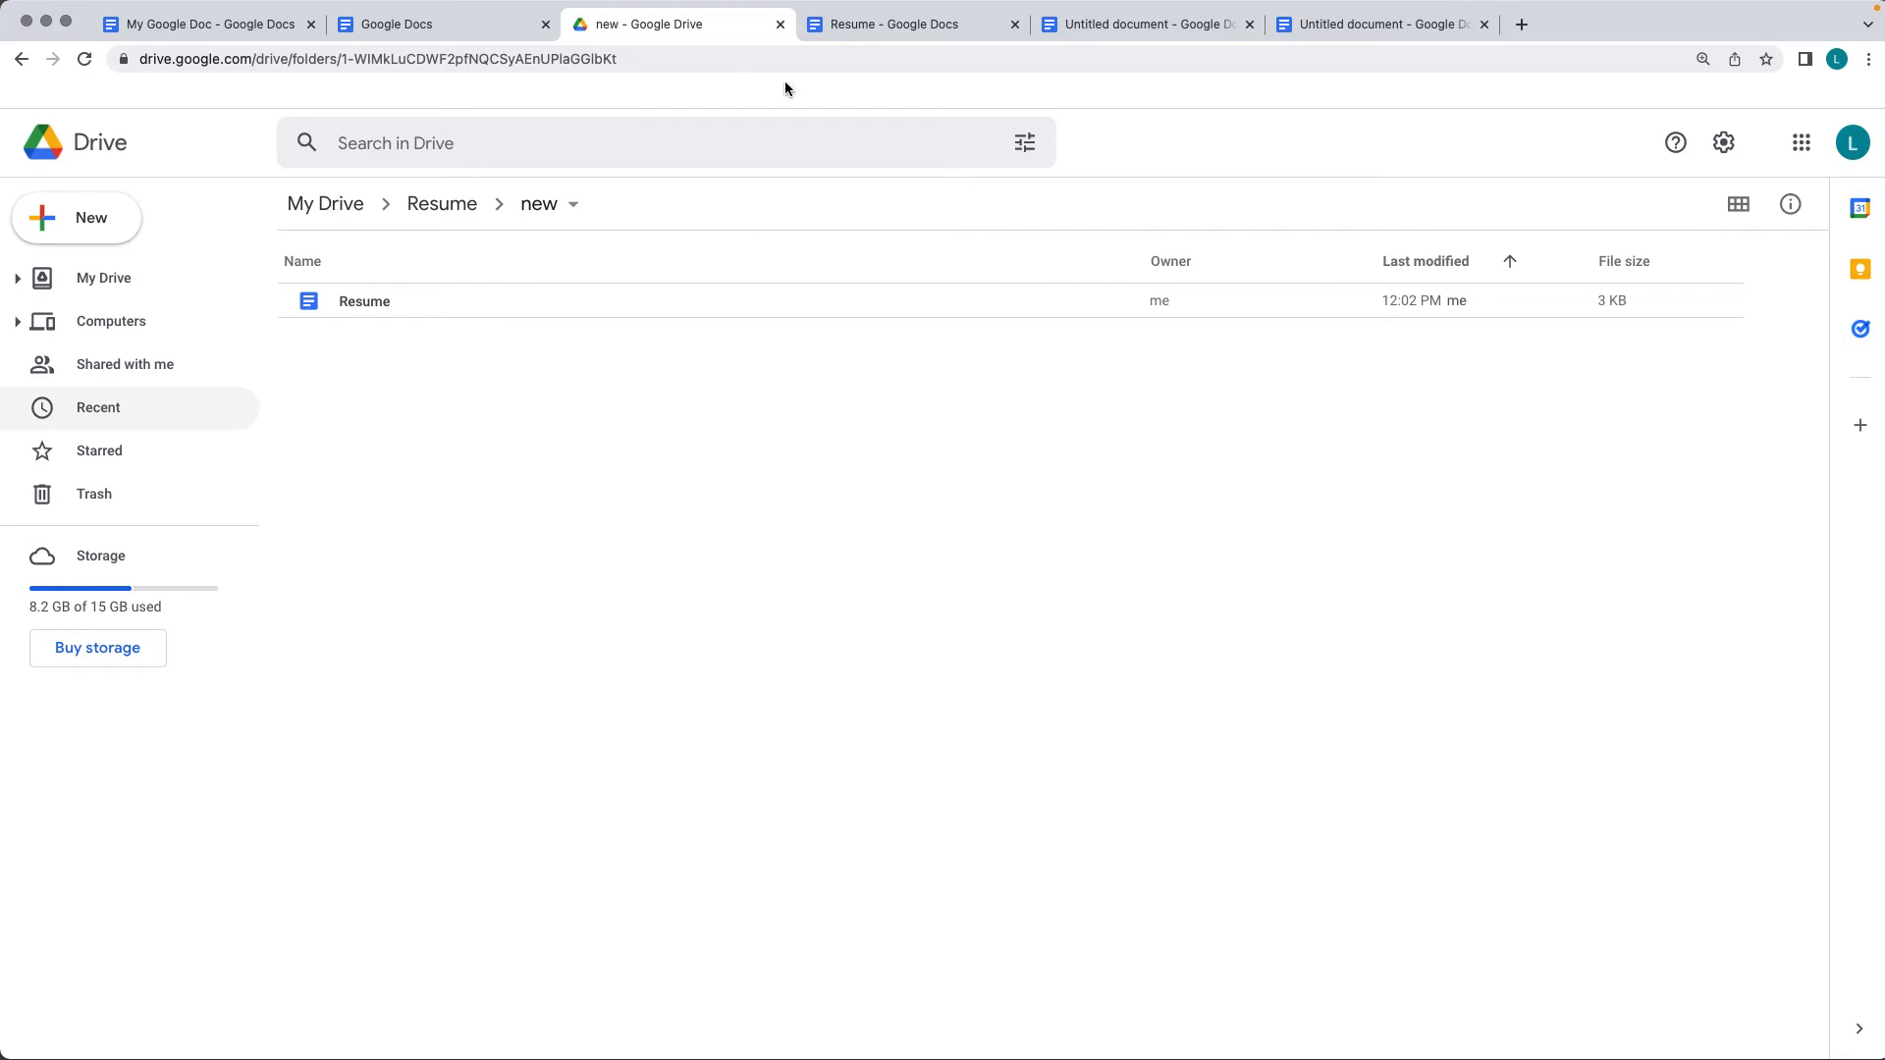
Return to the Resume document, dismiss the move notice, and view its current folder in the Move dialog without moving it.
left_click(863, 26)
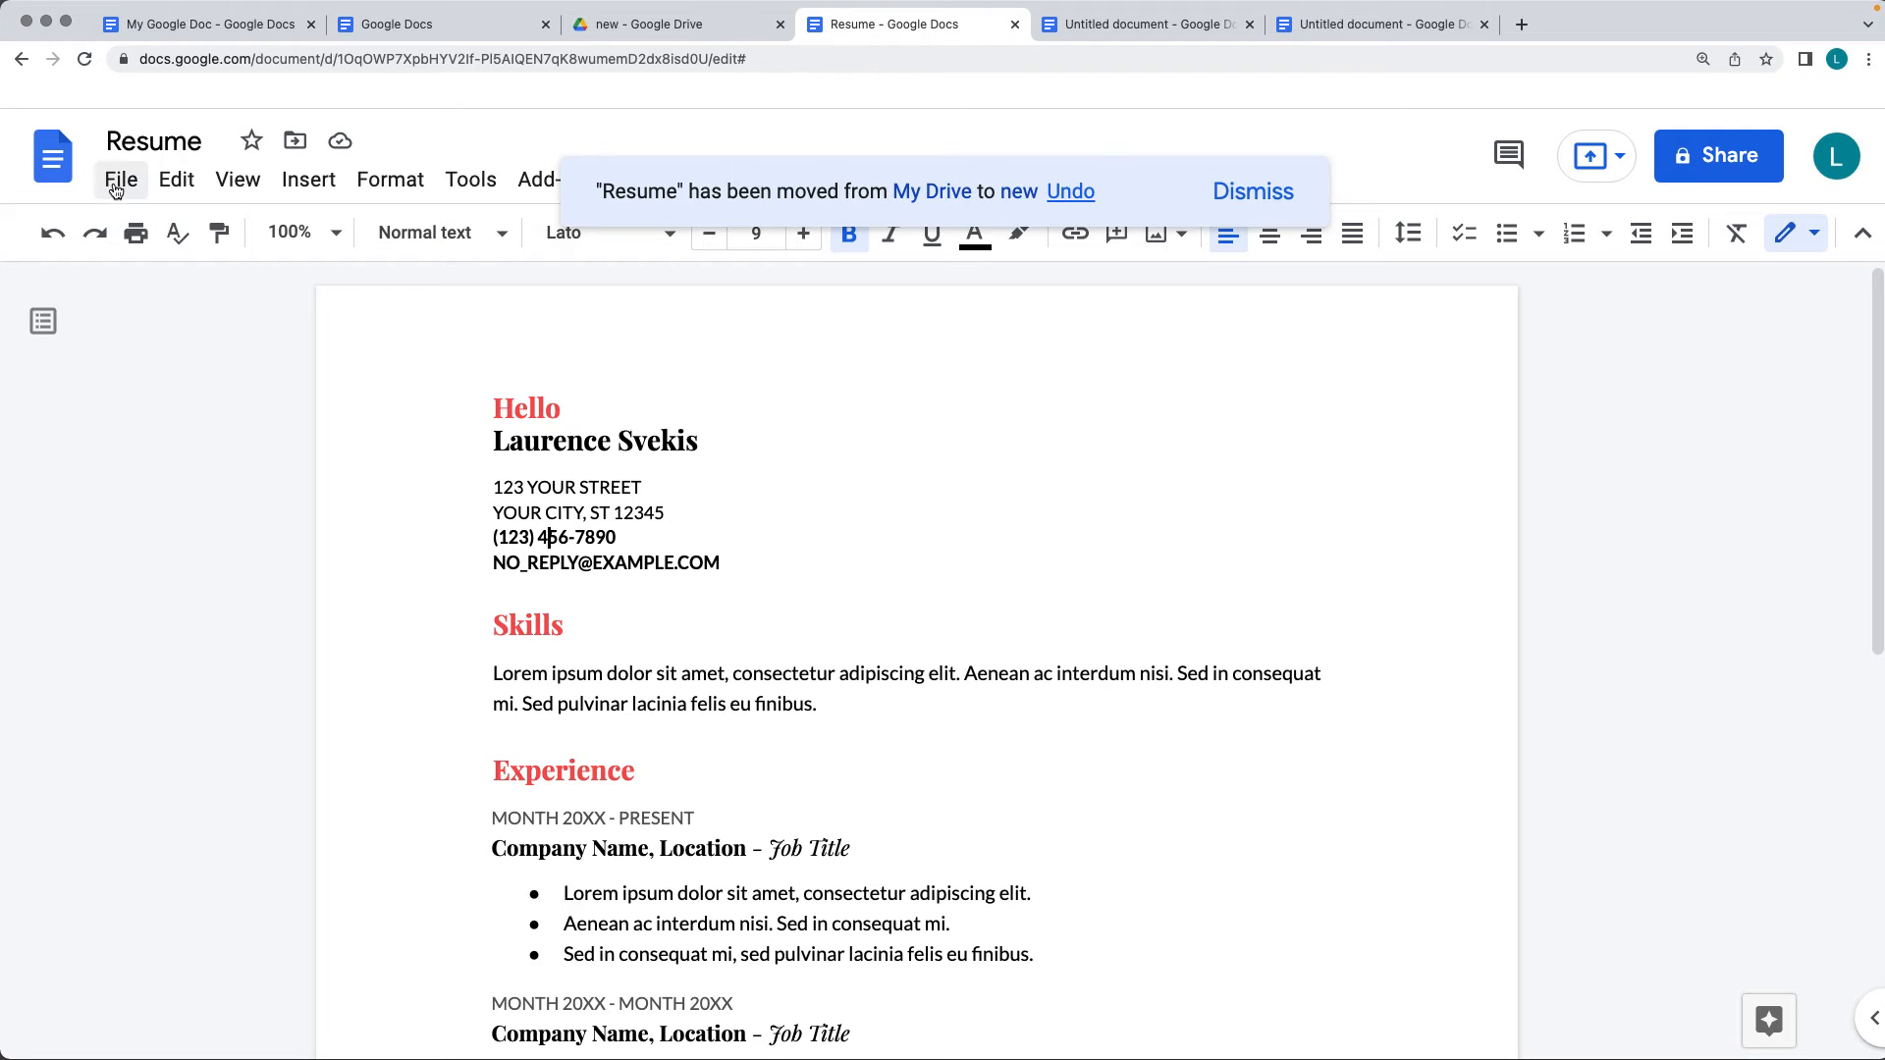
left_click(1253, 191)
left_click(115, 183)
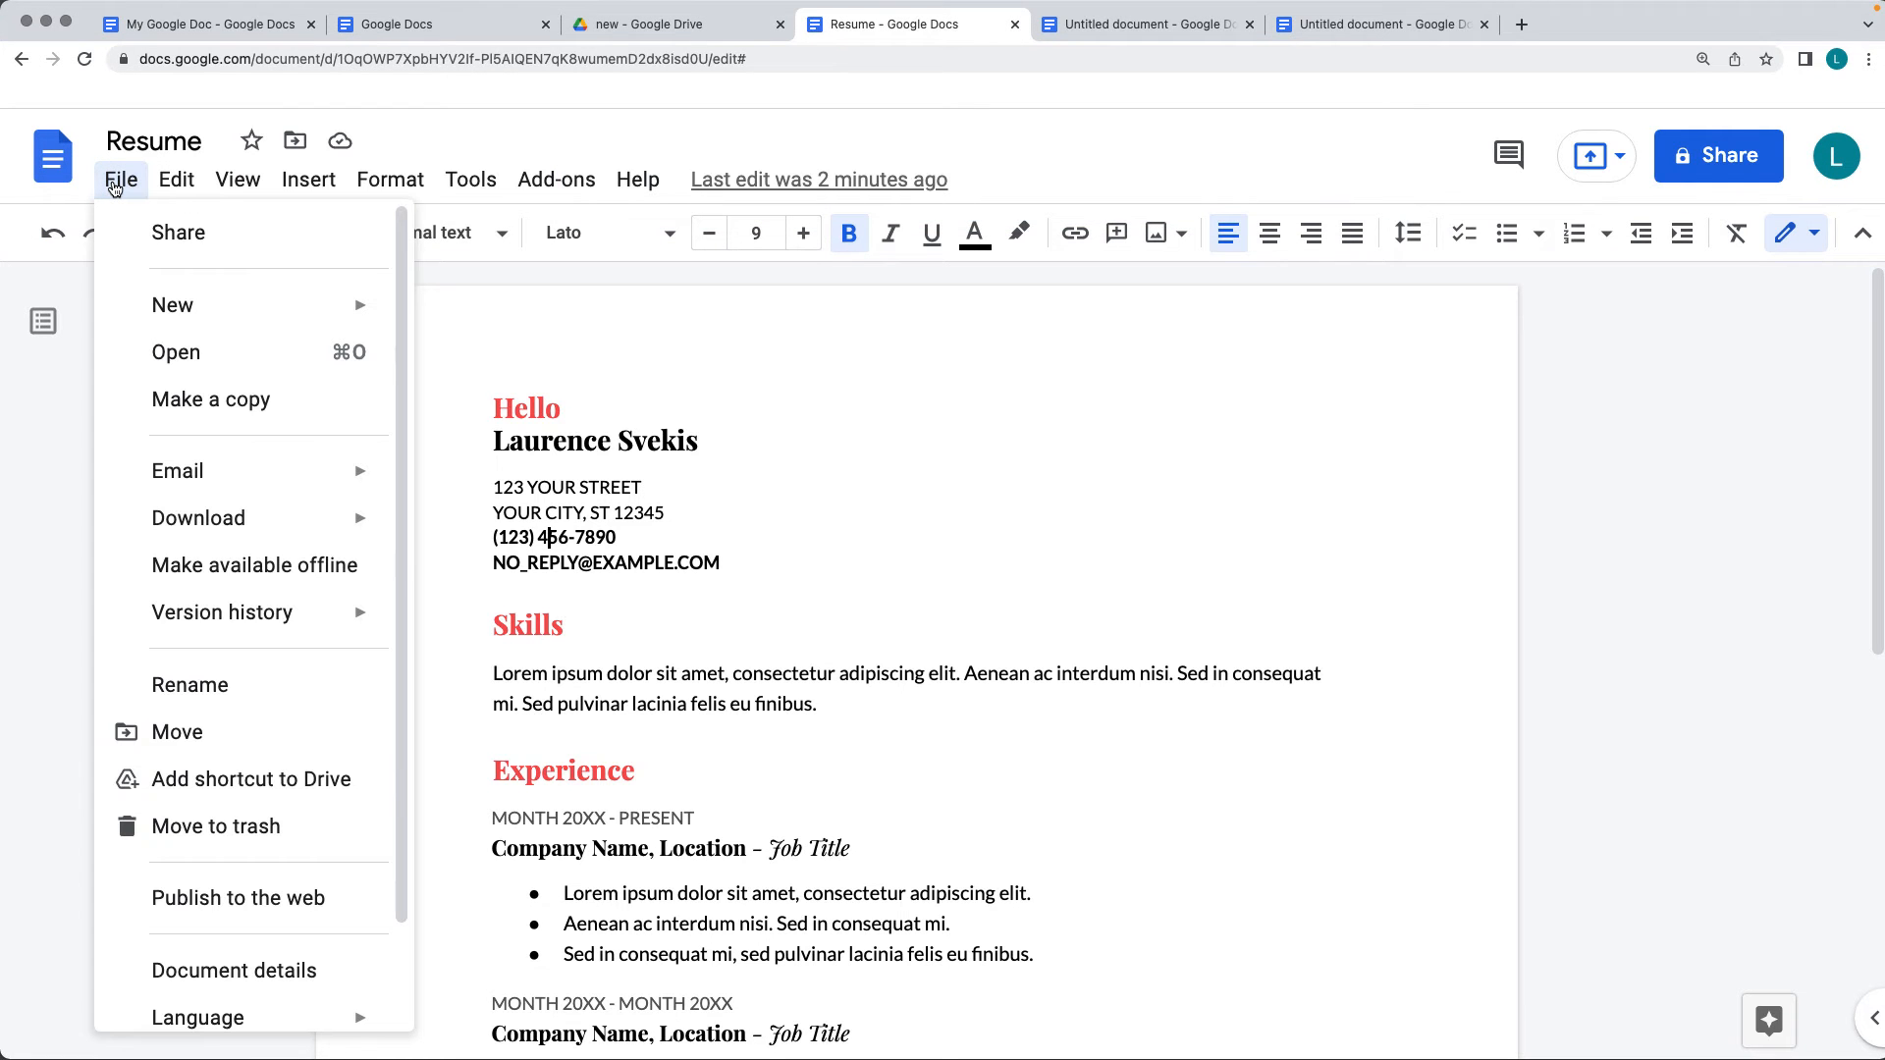
left_click(217, 737)
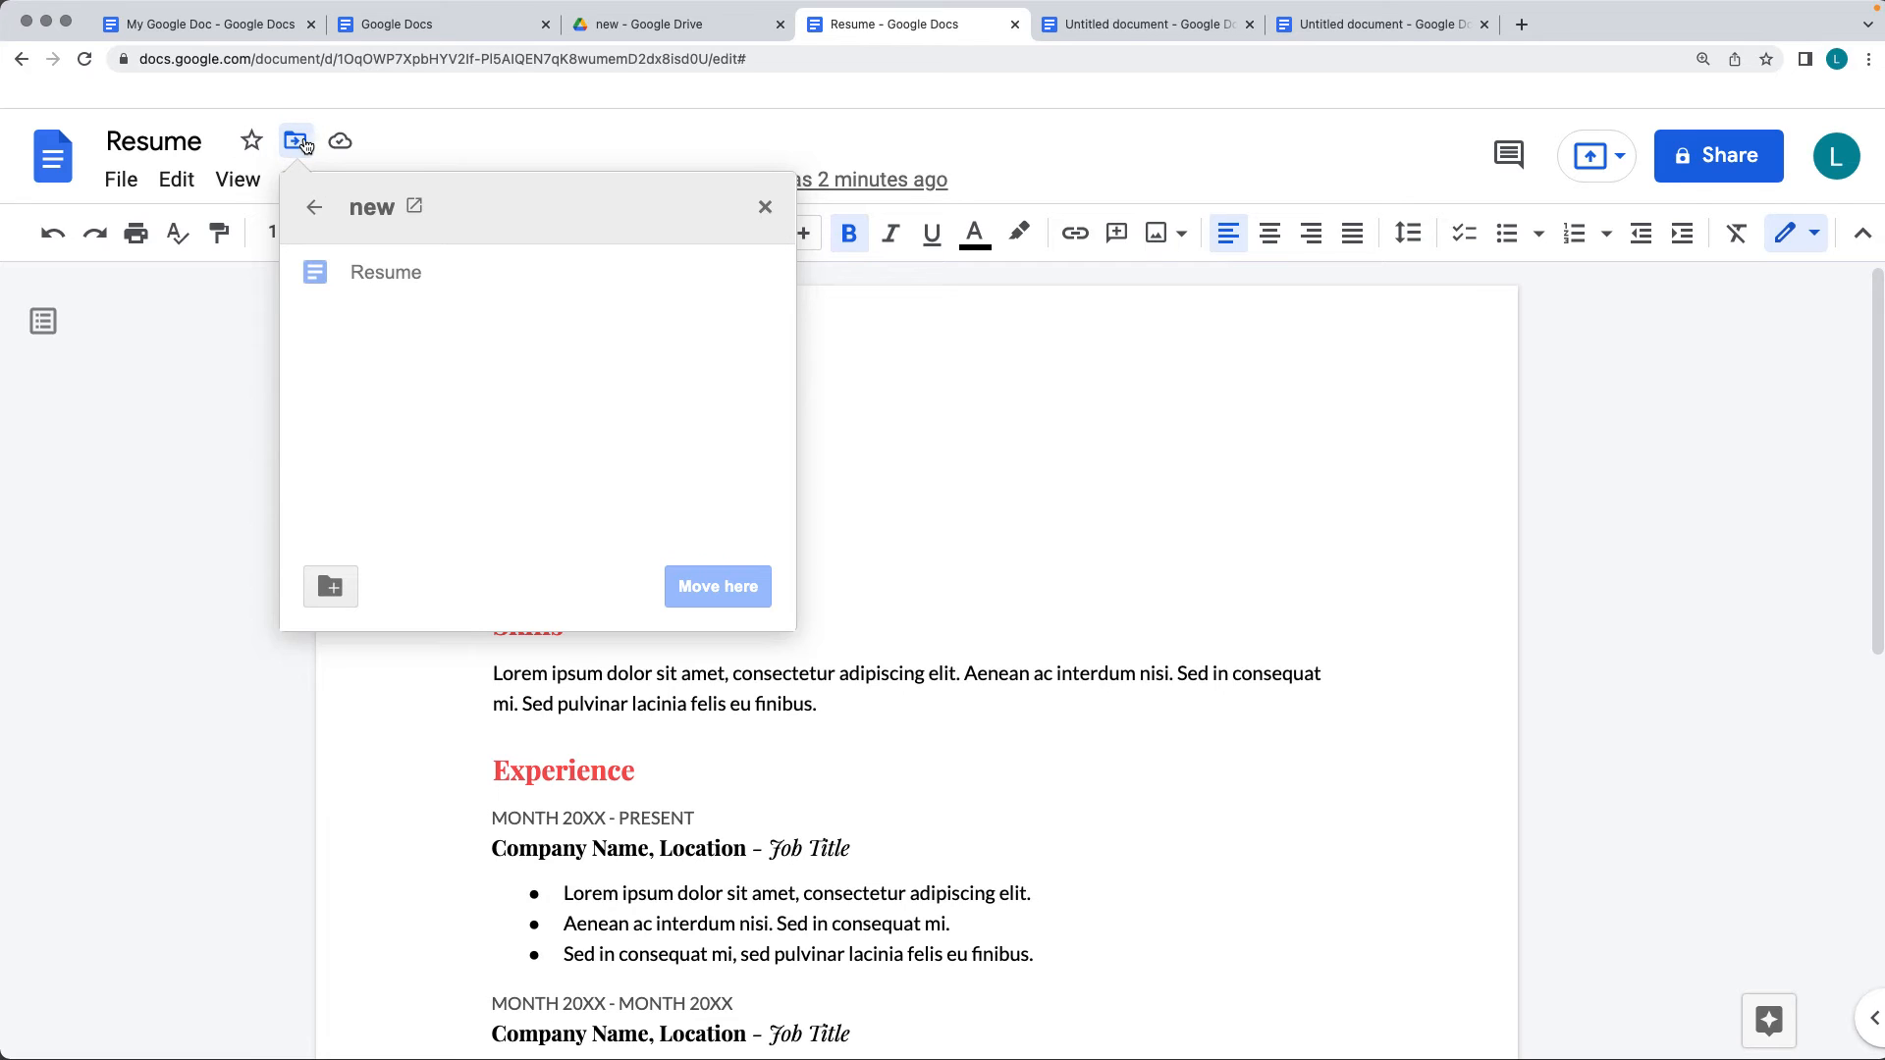
left_click(763, 208)
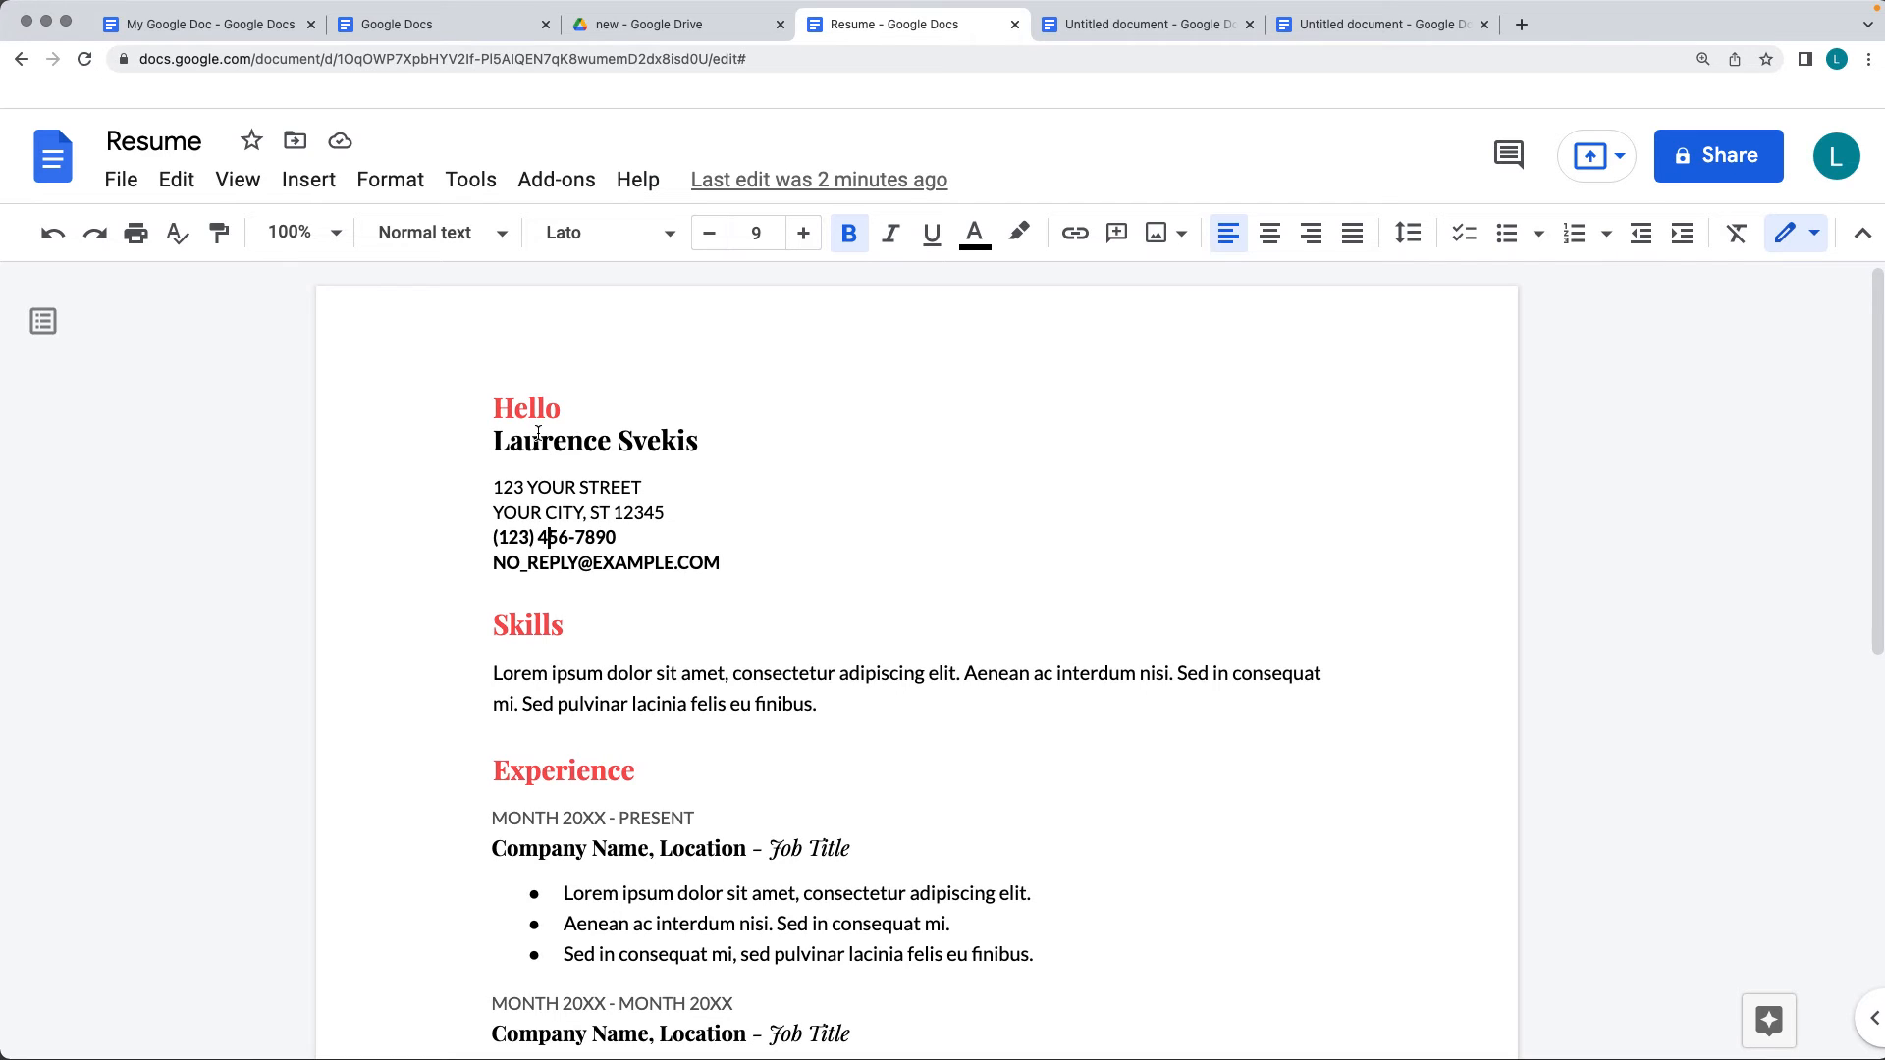
Star the Resume document and view the starred files in Google Drive.
left_click(251, 142)
left_click(648, 24)
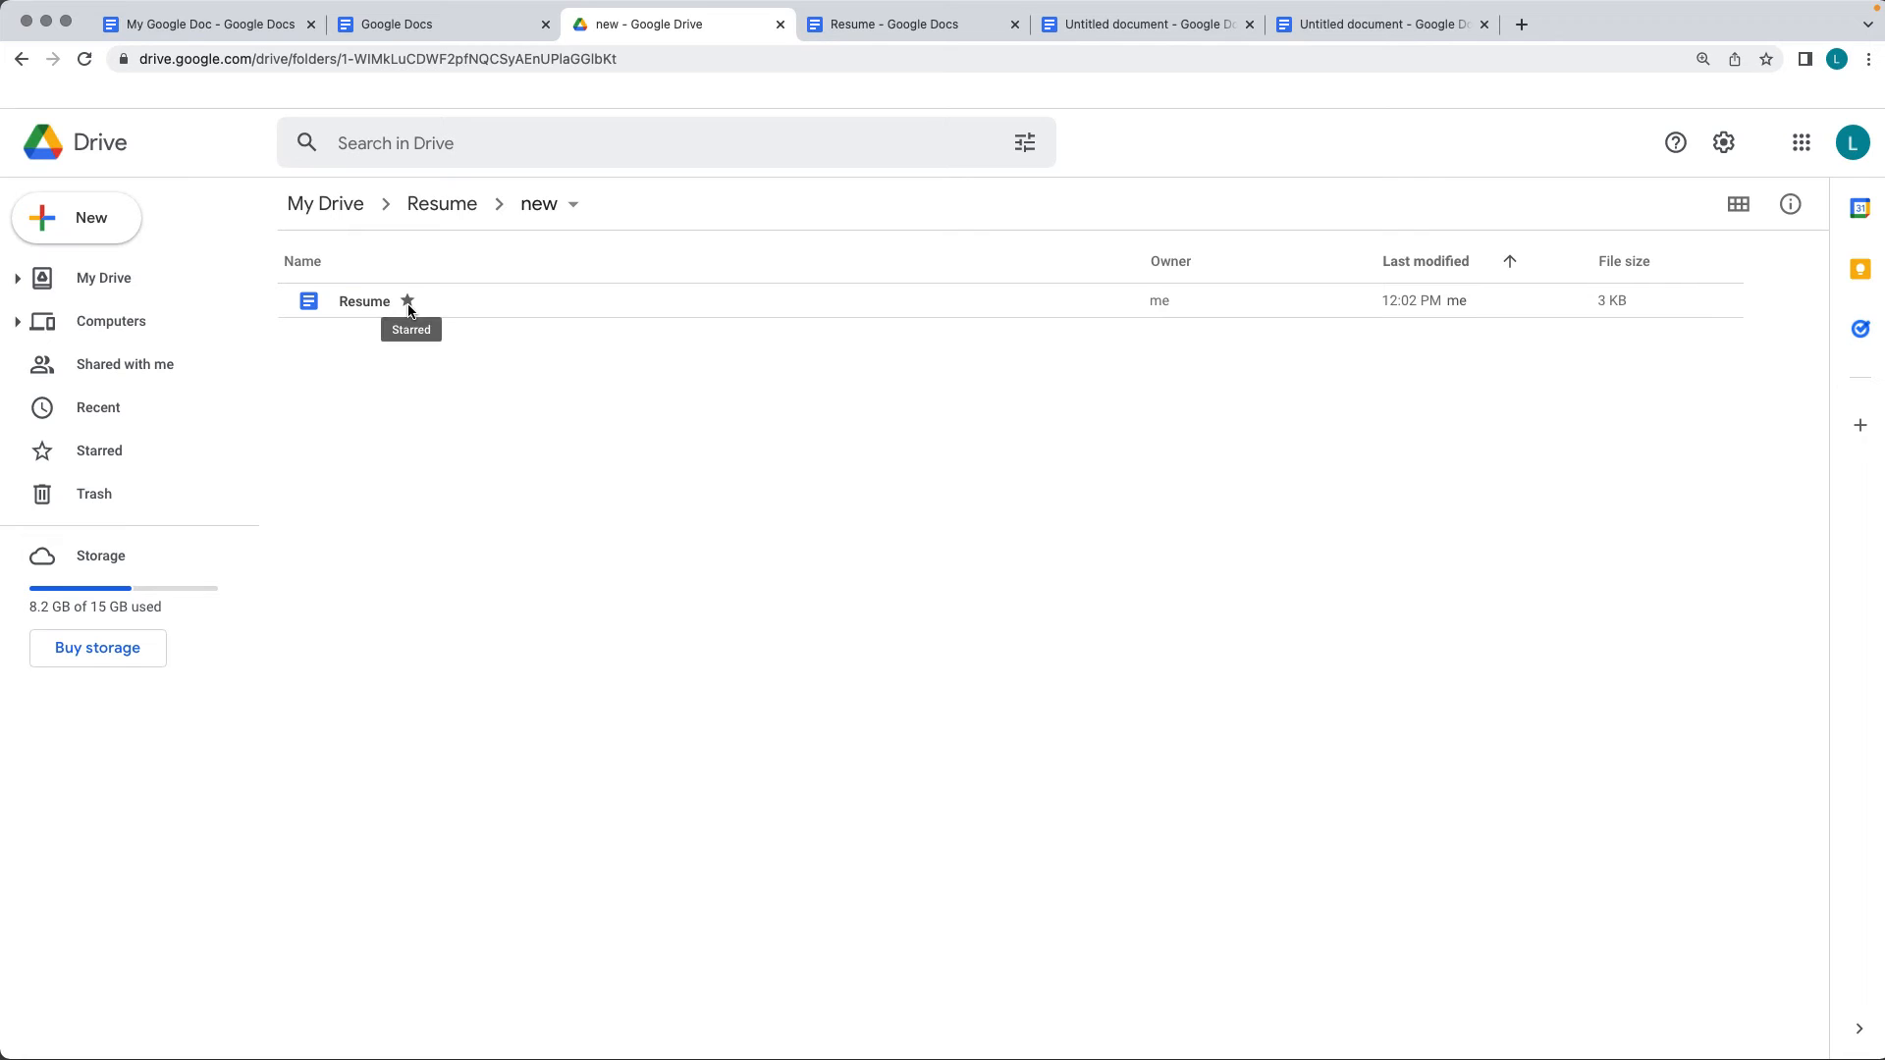
left_click(118, 469)
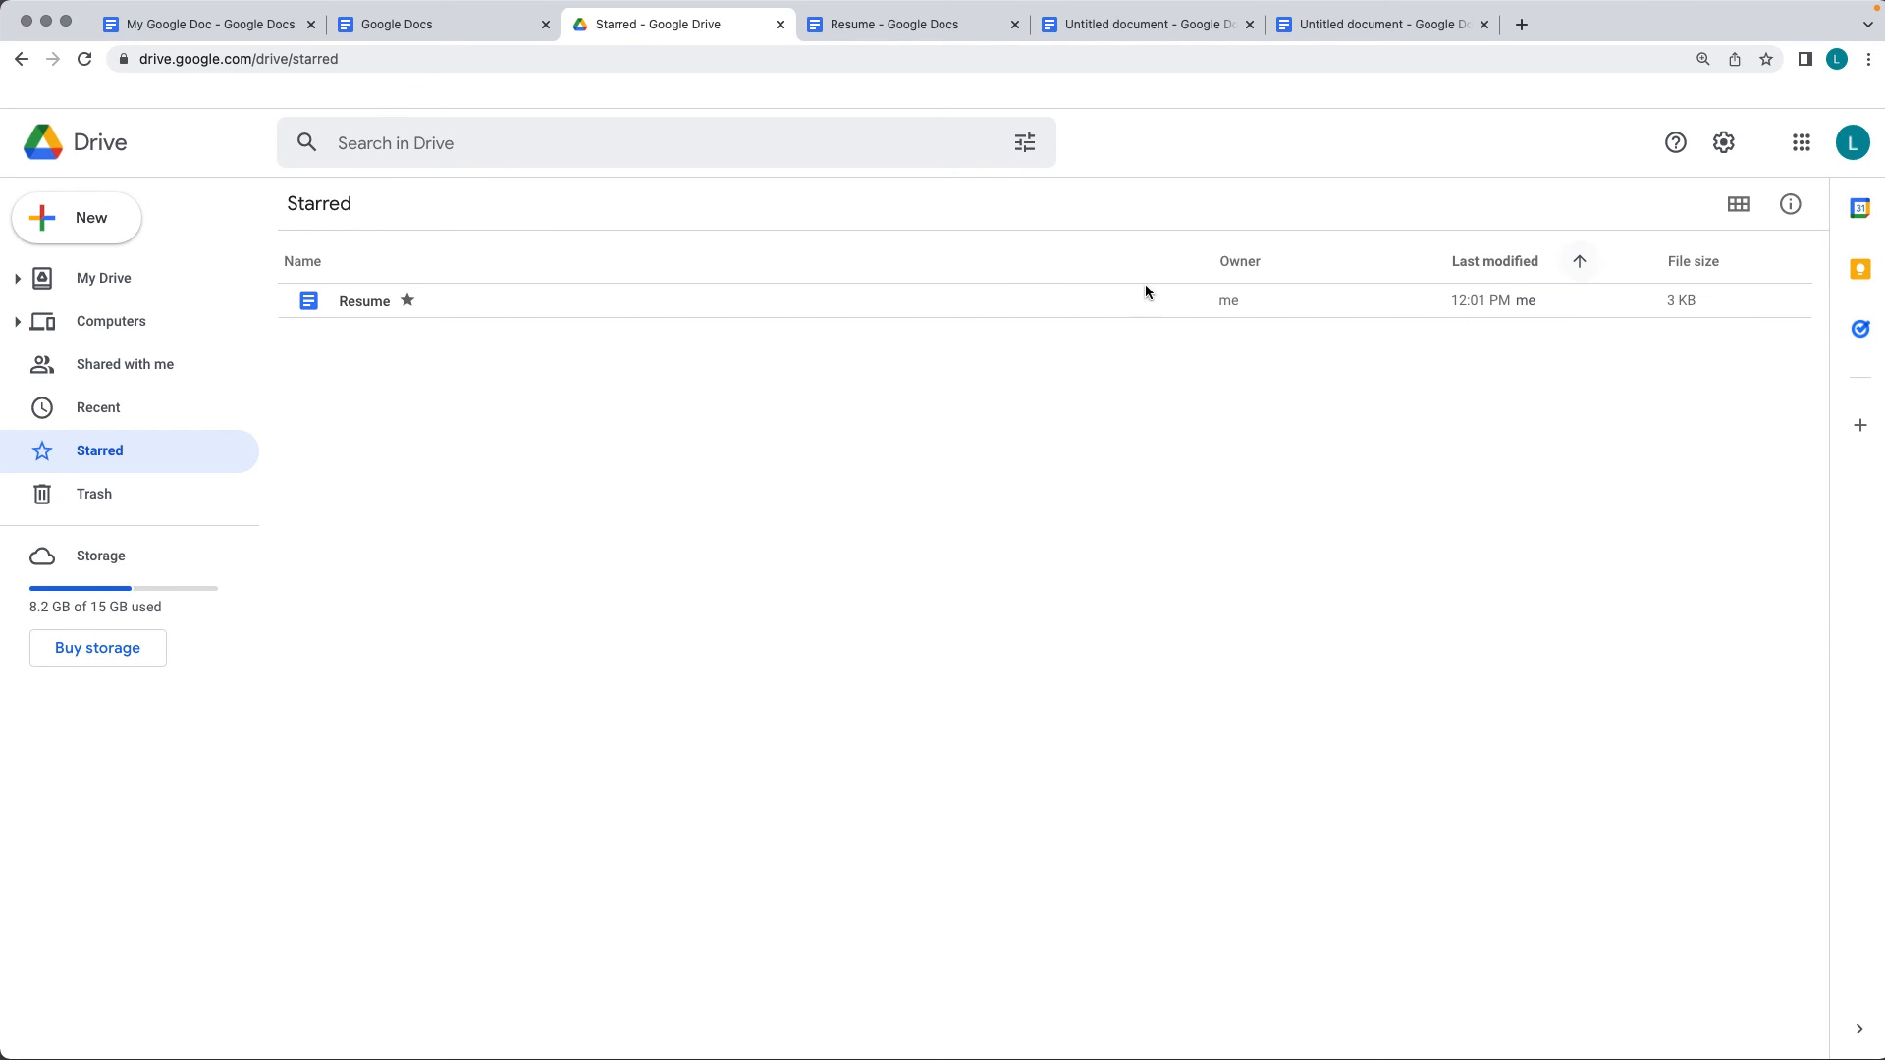
Switch to the Resume document and review its location, owner, modified and created times in the document details.
left_click(880, 28)
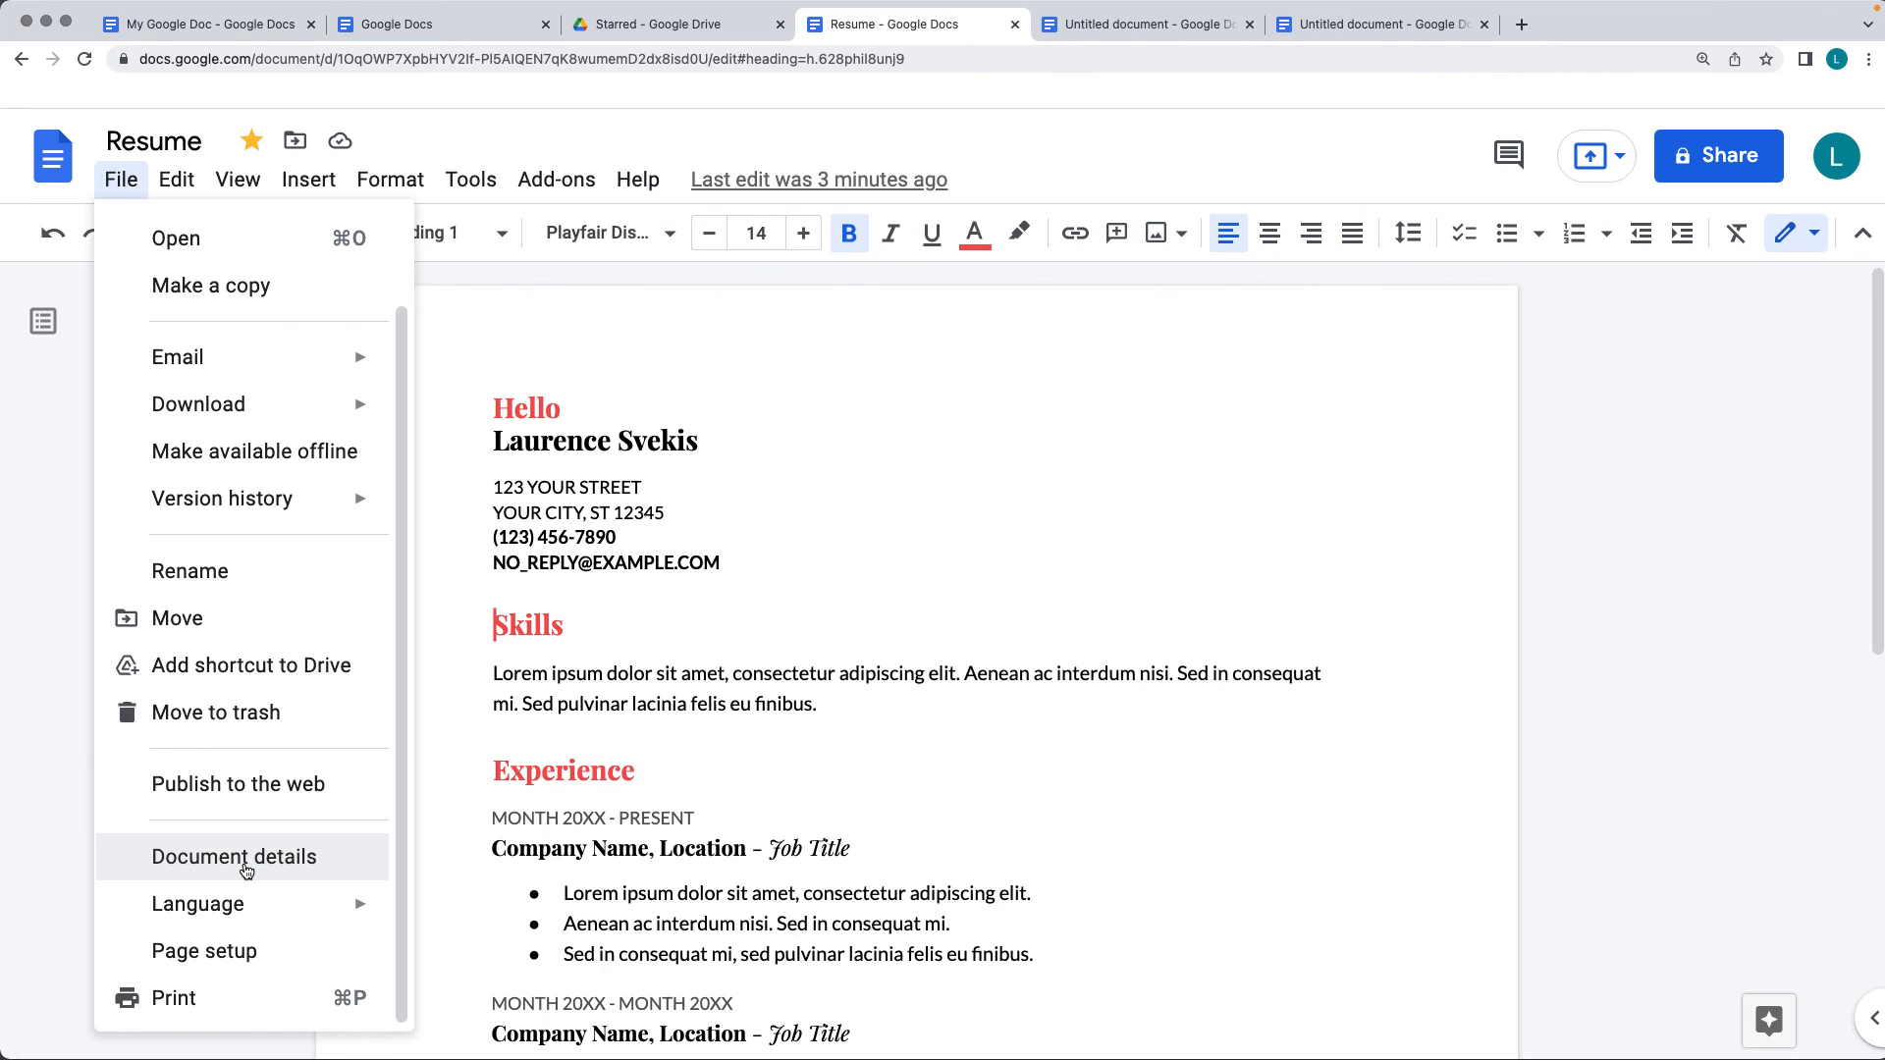
left_click(246, 869)
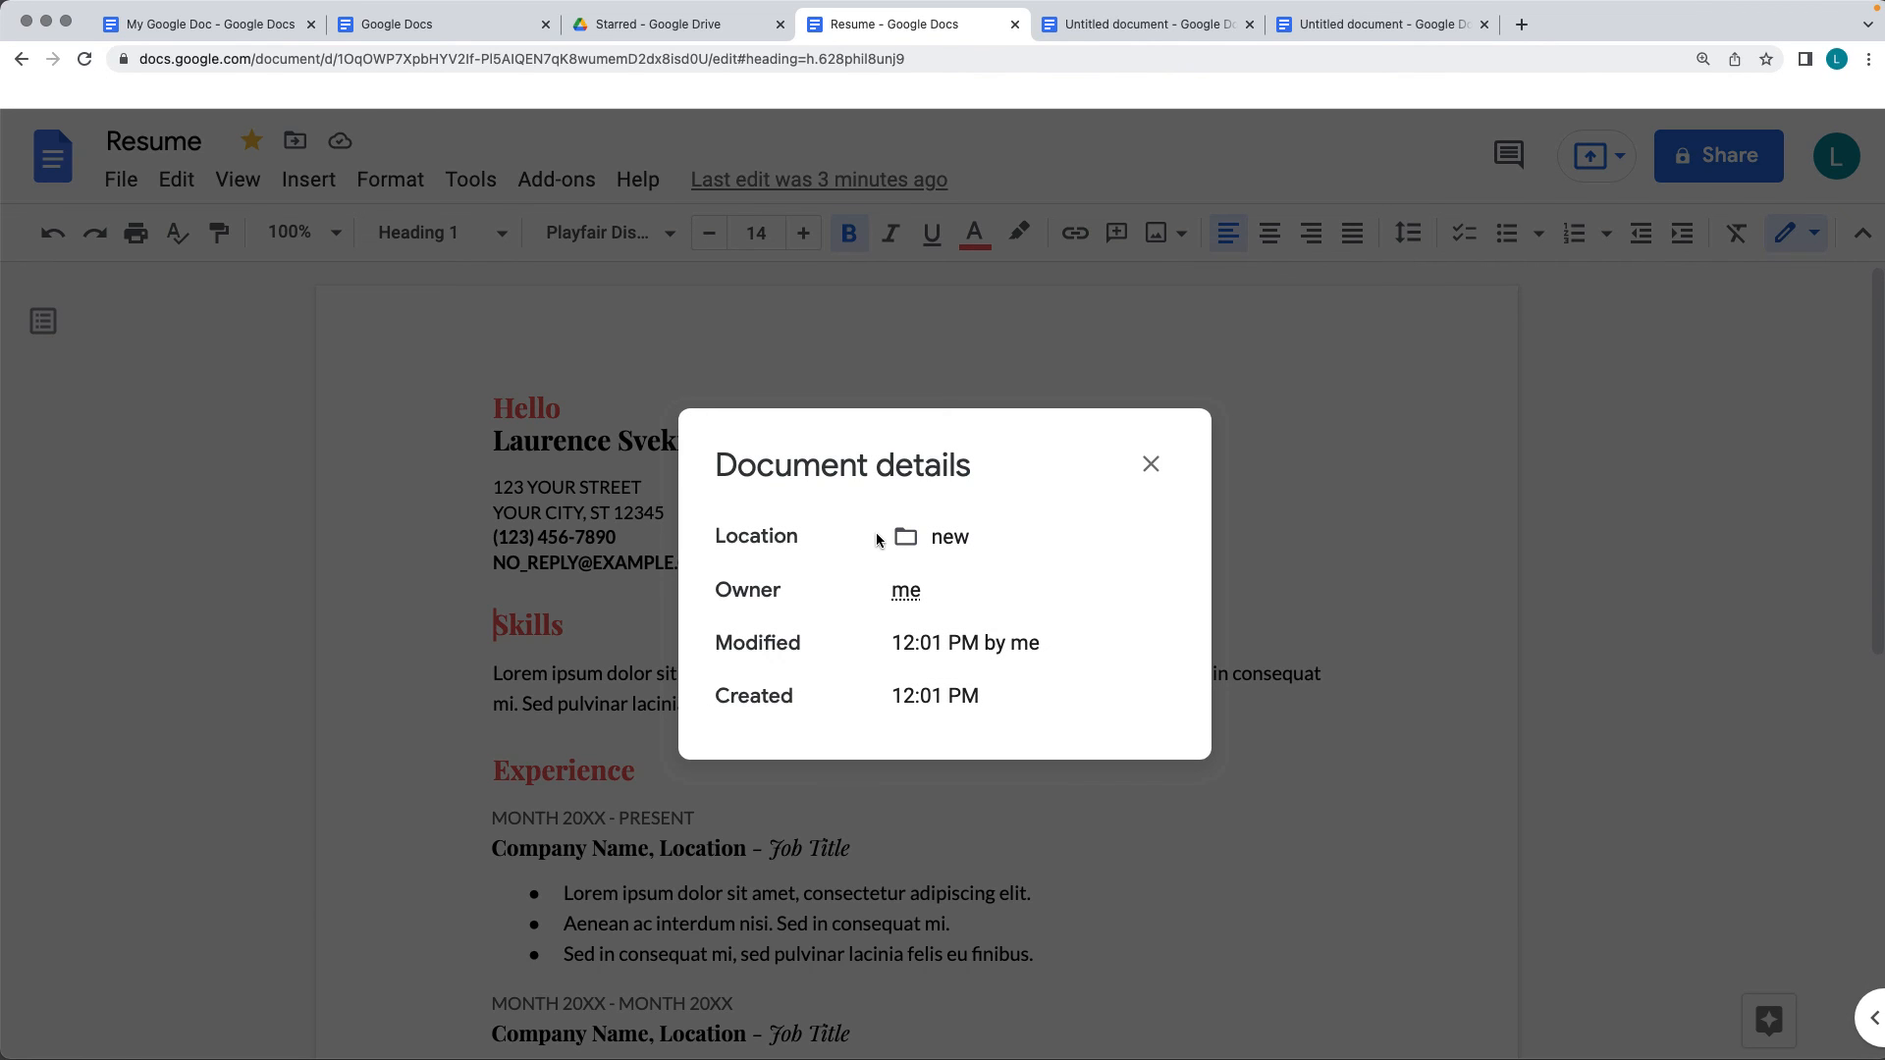
left_click_drag(990, 536, 821, 536)
left_click_drag(1080, 647, 919, 644)
left_click(1009, 704)
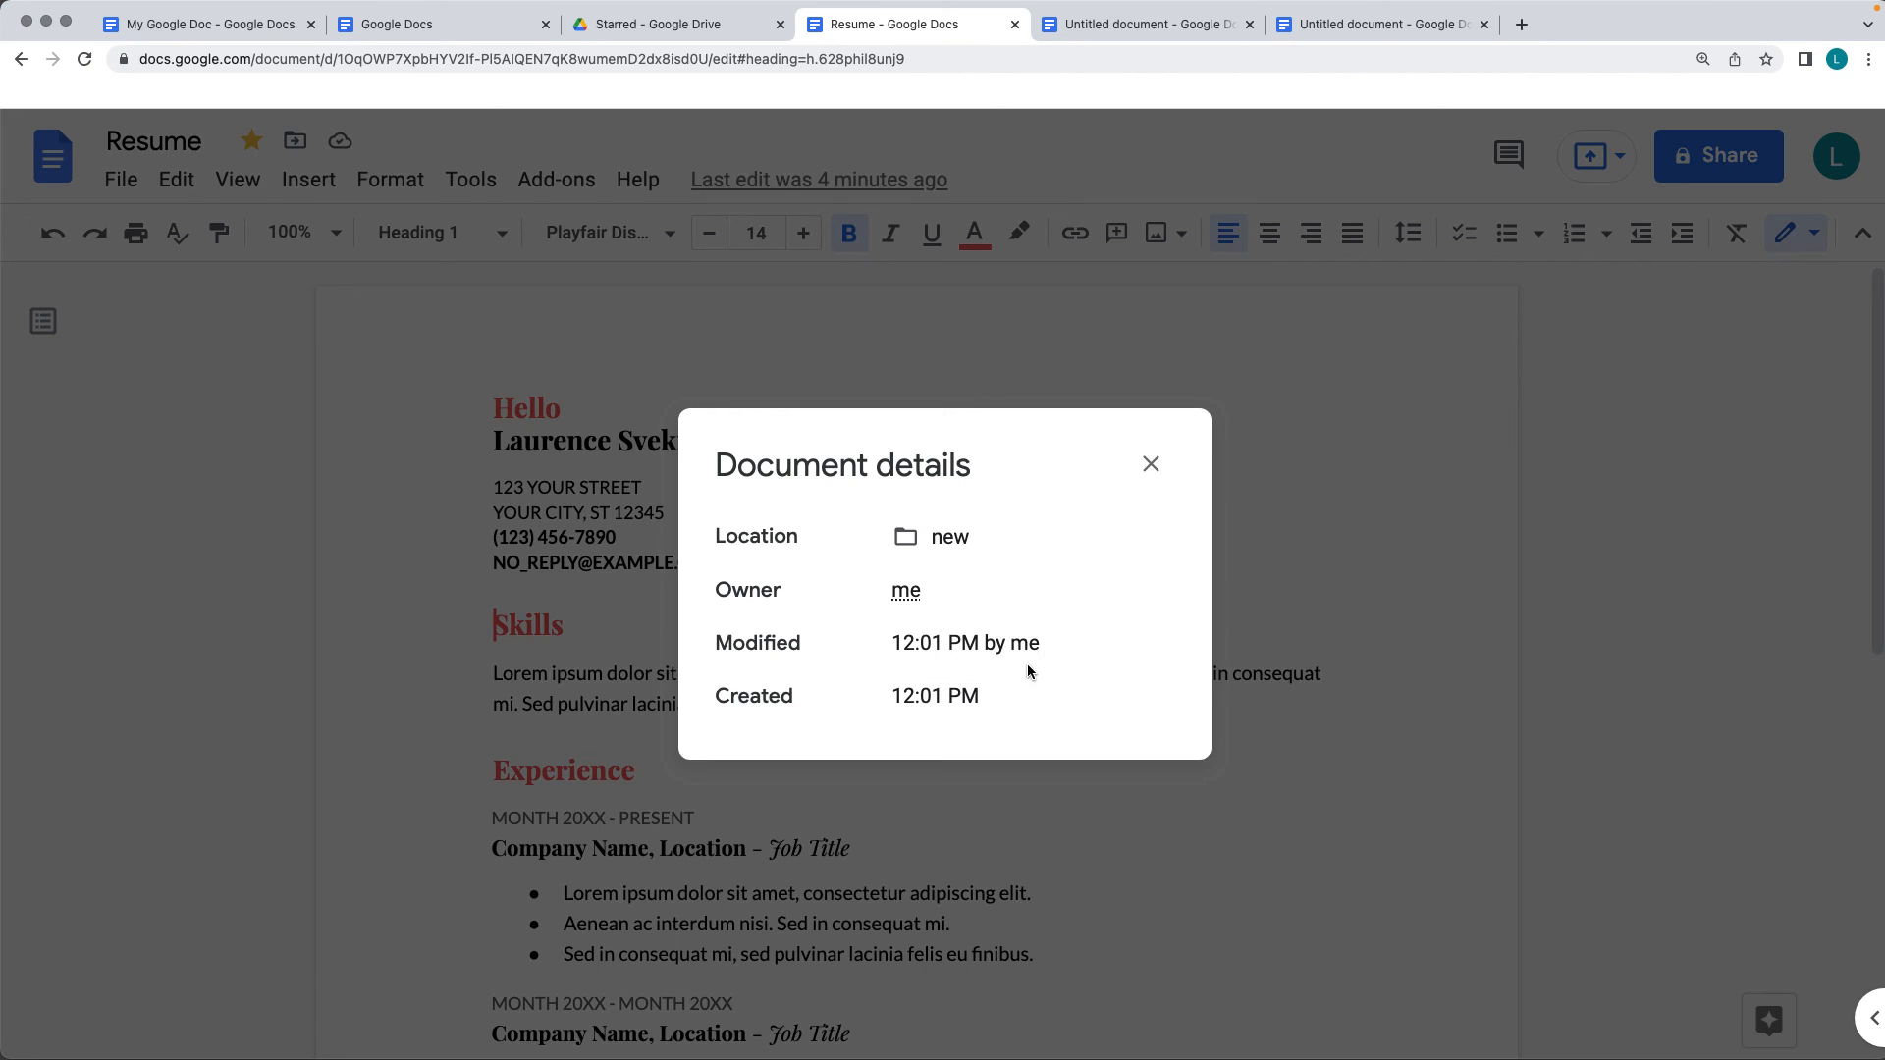
left_click(1152, 466)
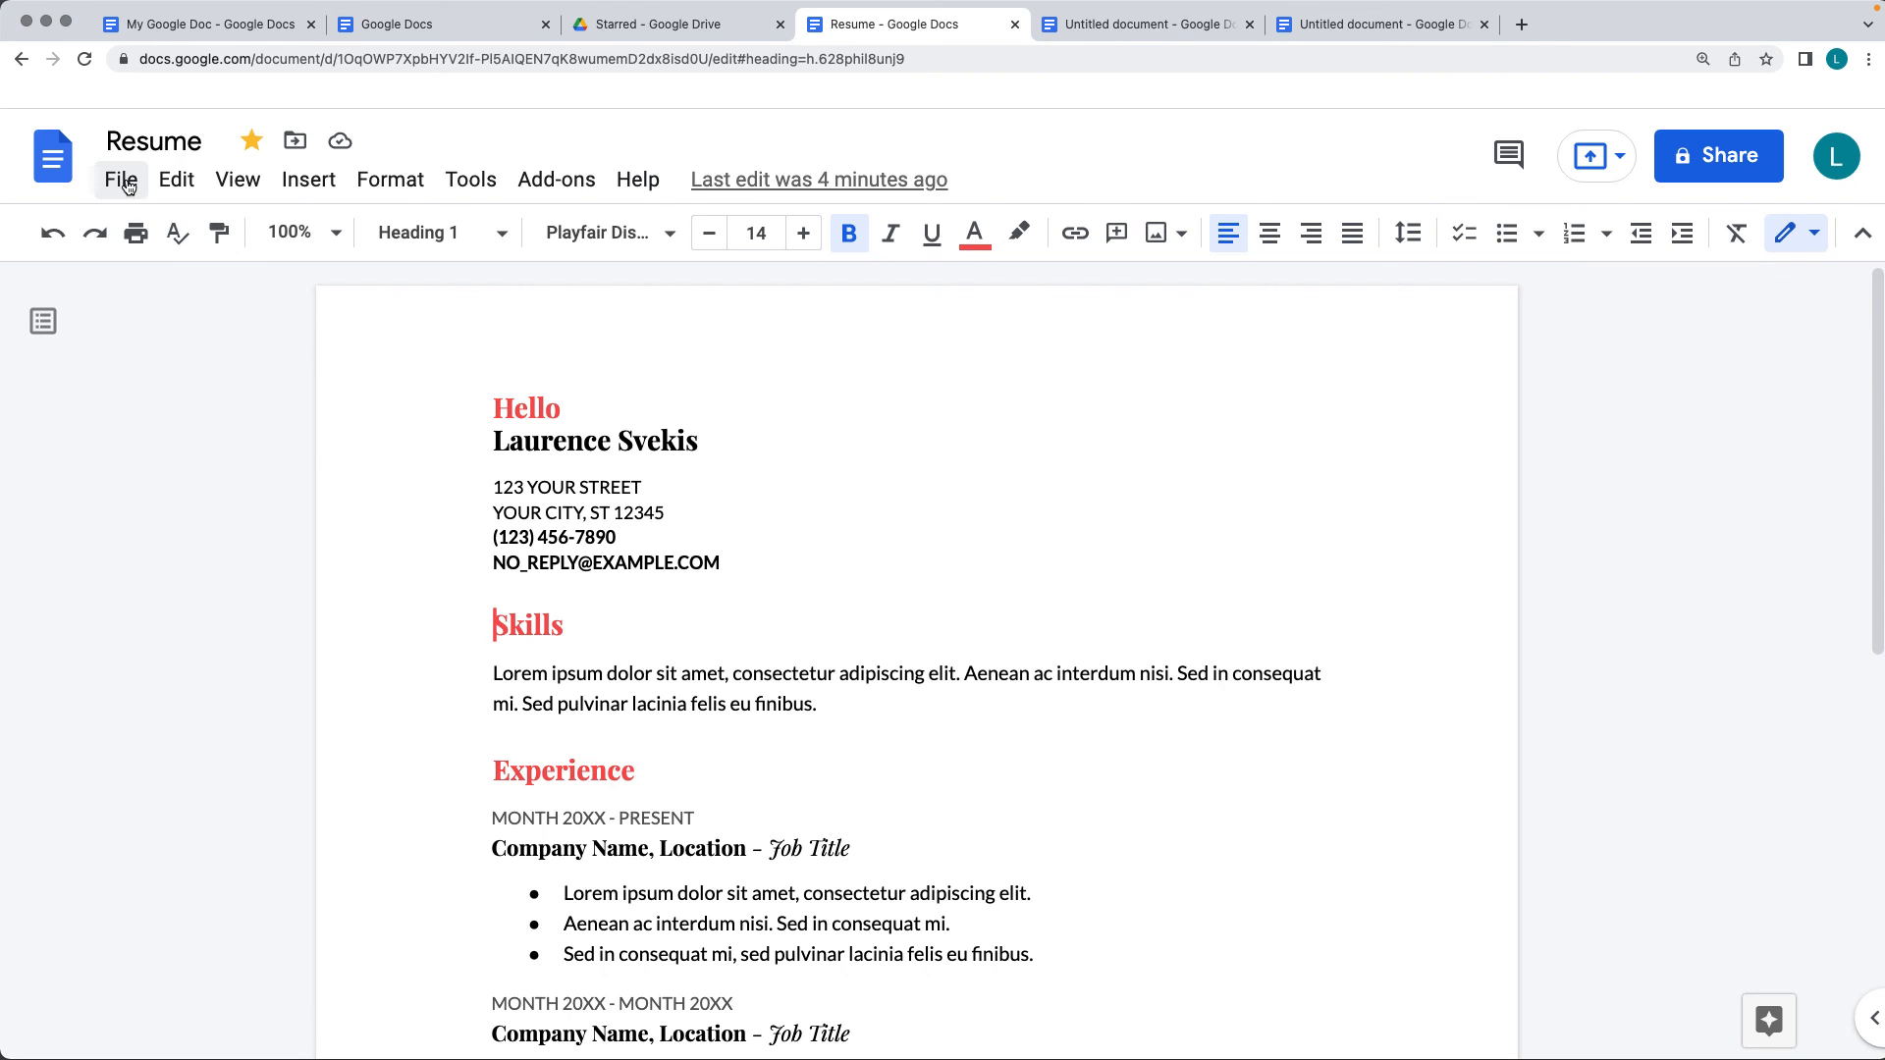
Switch to the Google Docs home page with the templates and recent documents.
left_click(127, 186)
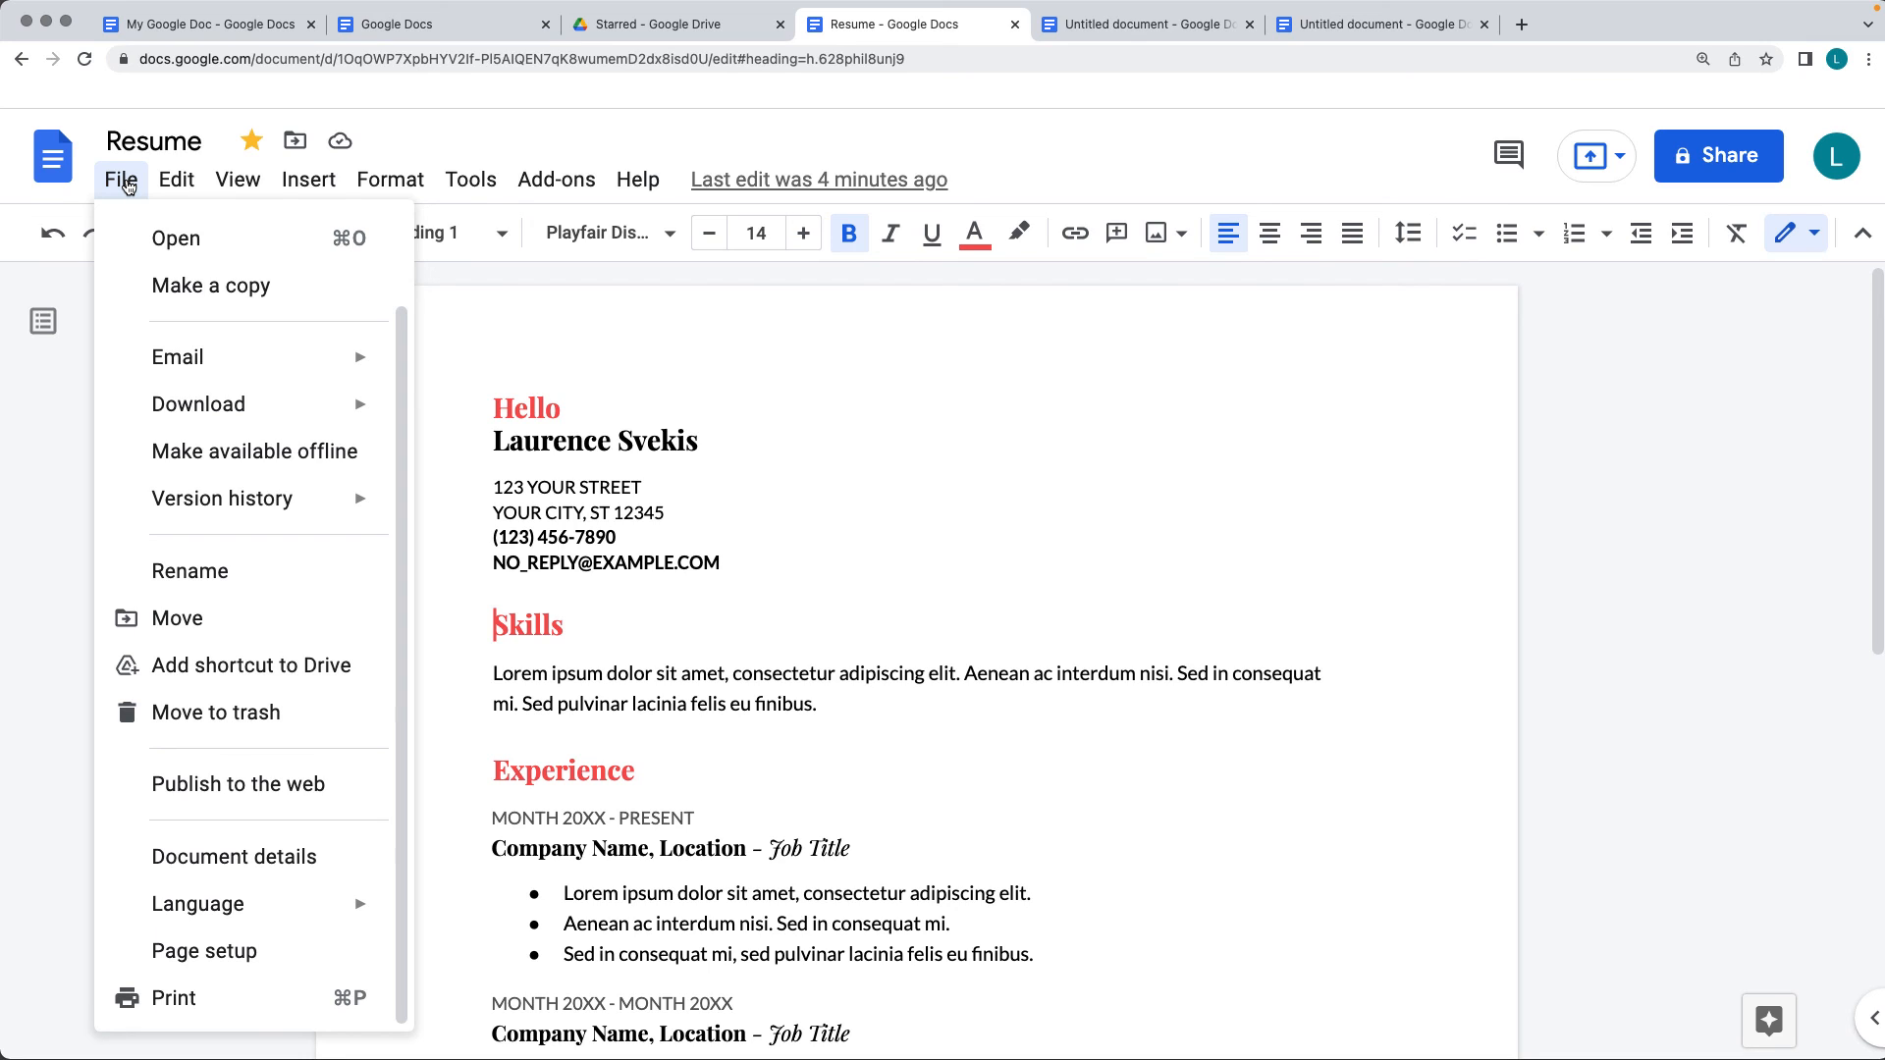
left_click(417, 24)
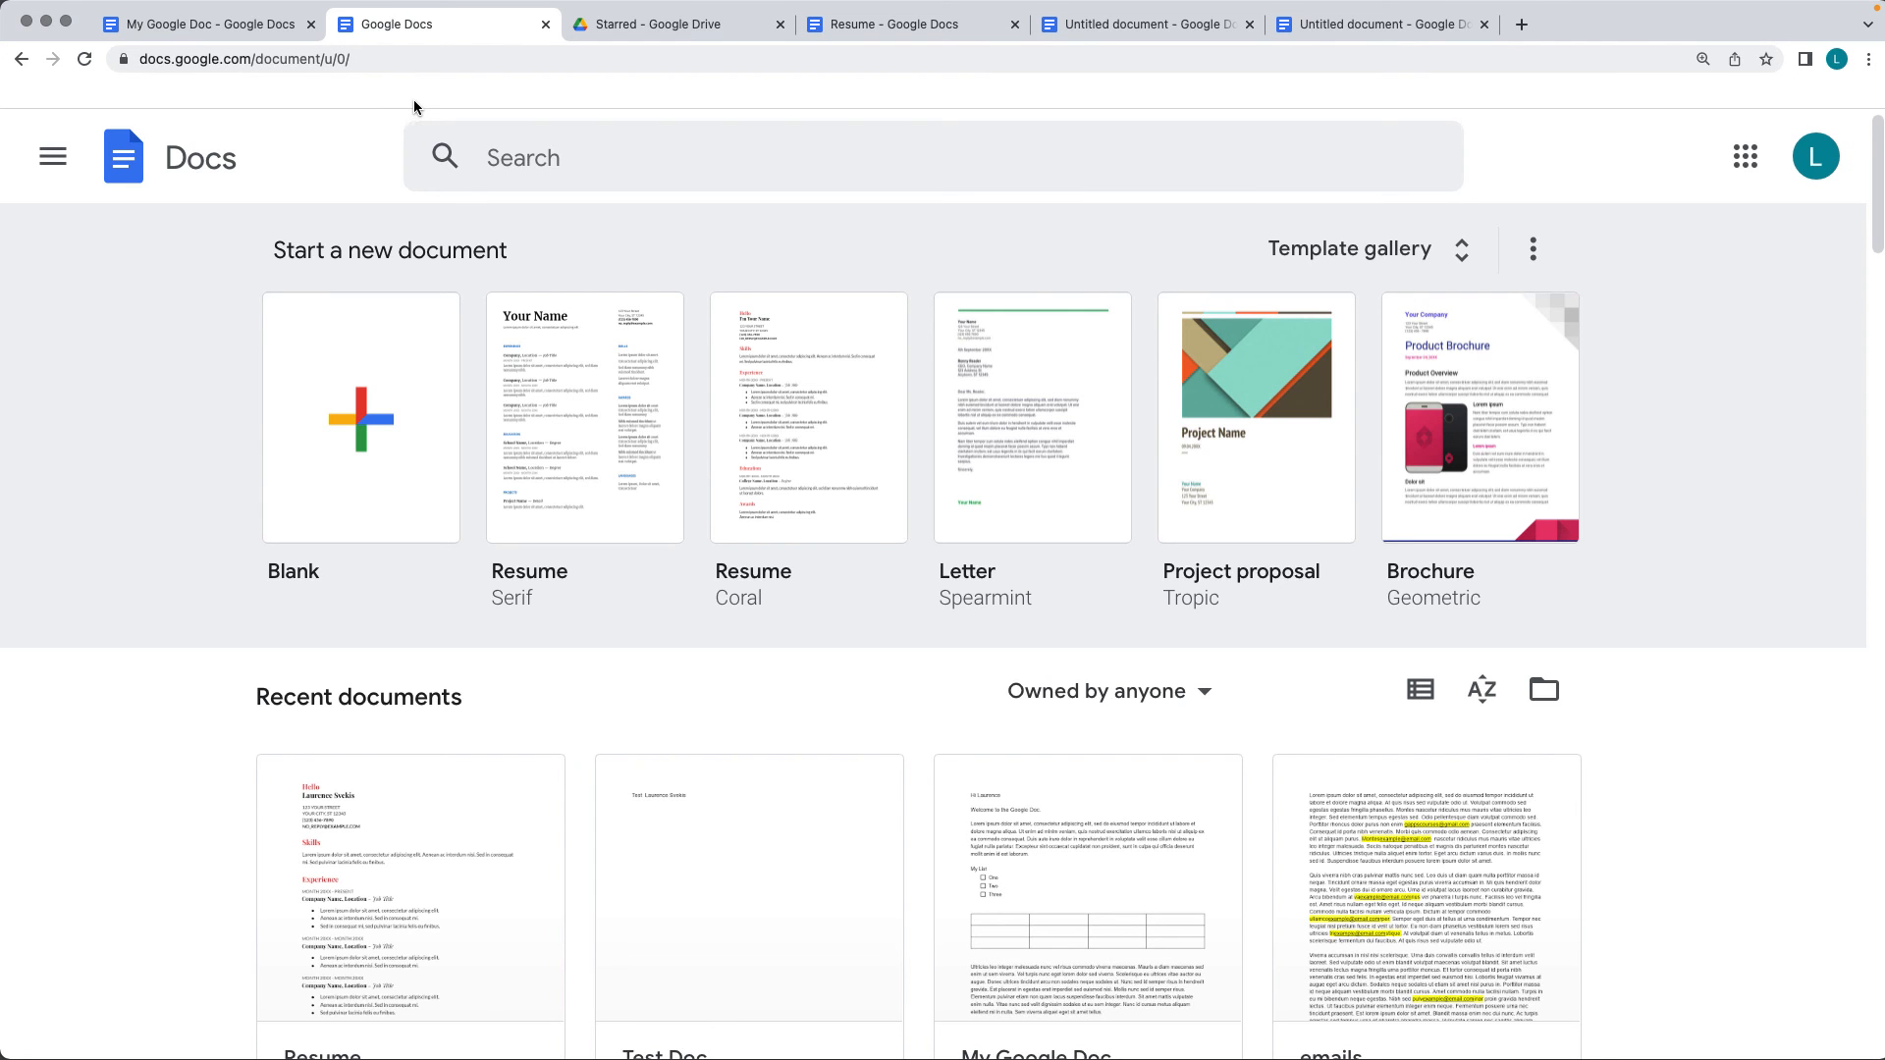